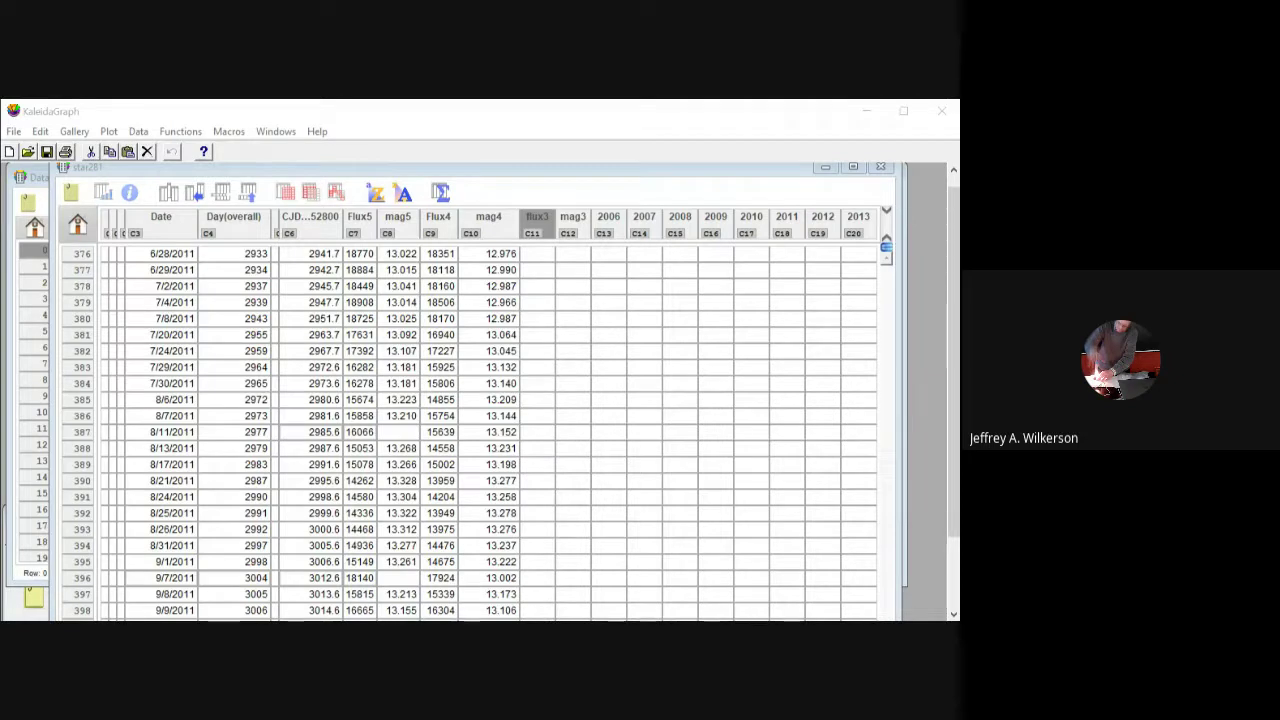
Step: Switch to KaleidaGraph, reposition the star281 data window, and review the masking commands for the outlined cells
{"action": "key", "text": "alt+Tab"}
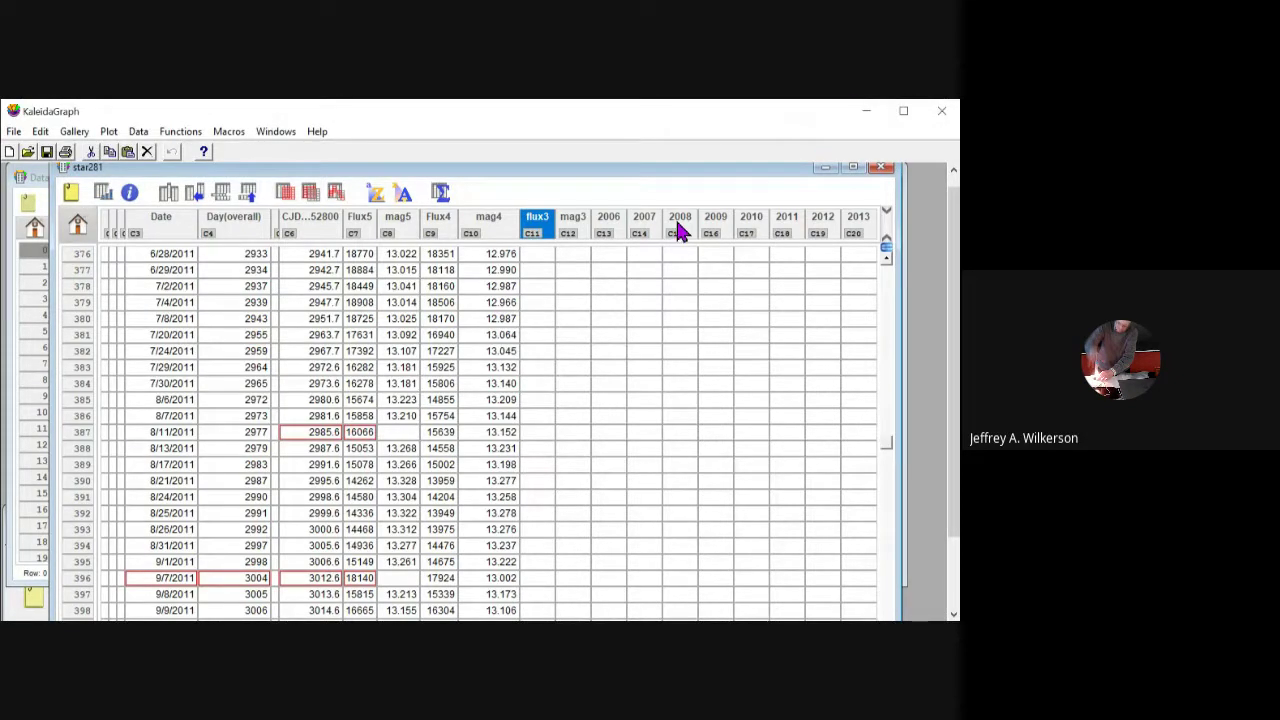
{"action": "left_click_drag", "start_coordinate": [684, 168], "coordinate": [790, 176]}
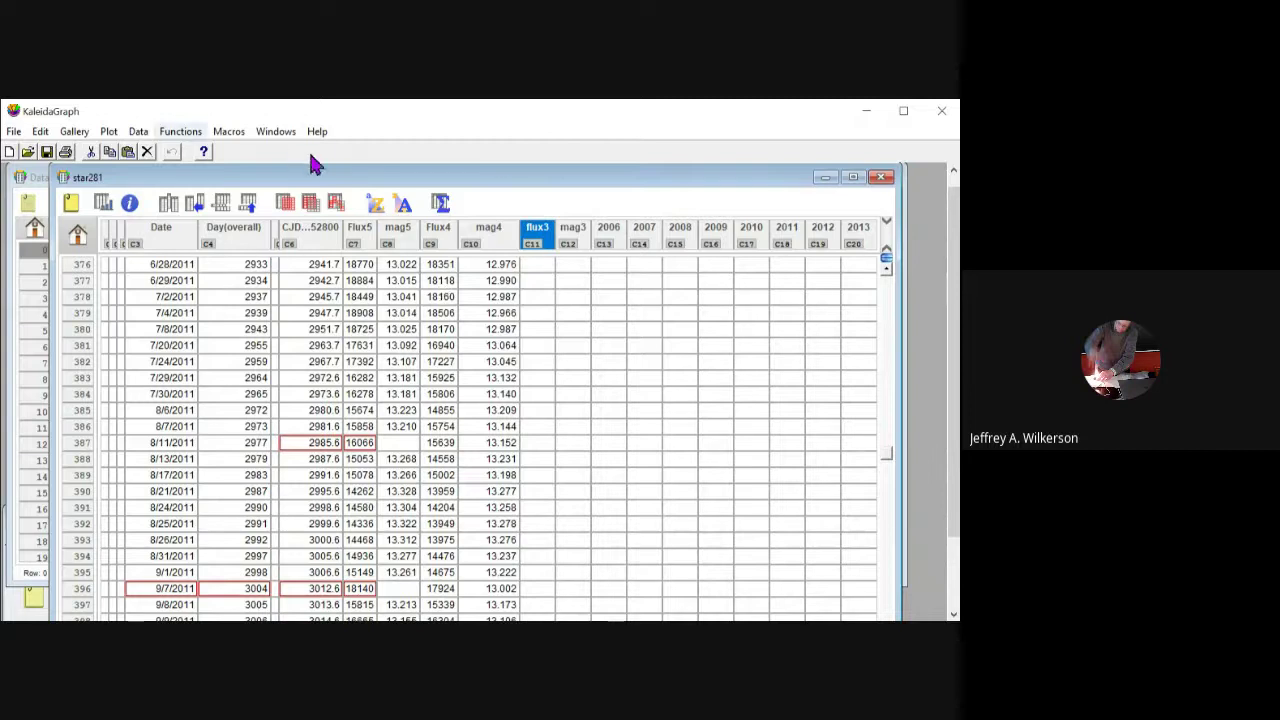
{"action": "left_click", "coordinate": [311, 281]}
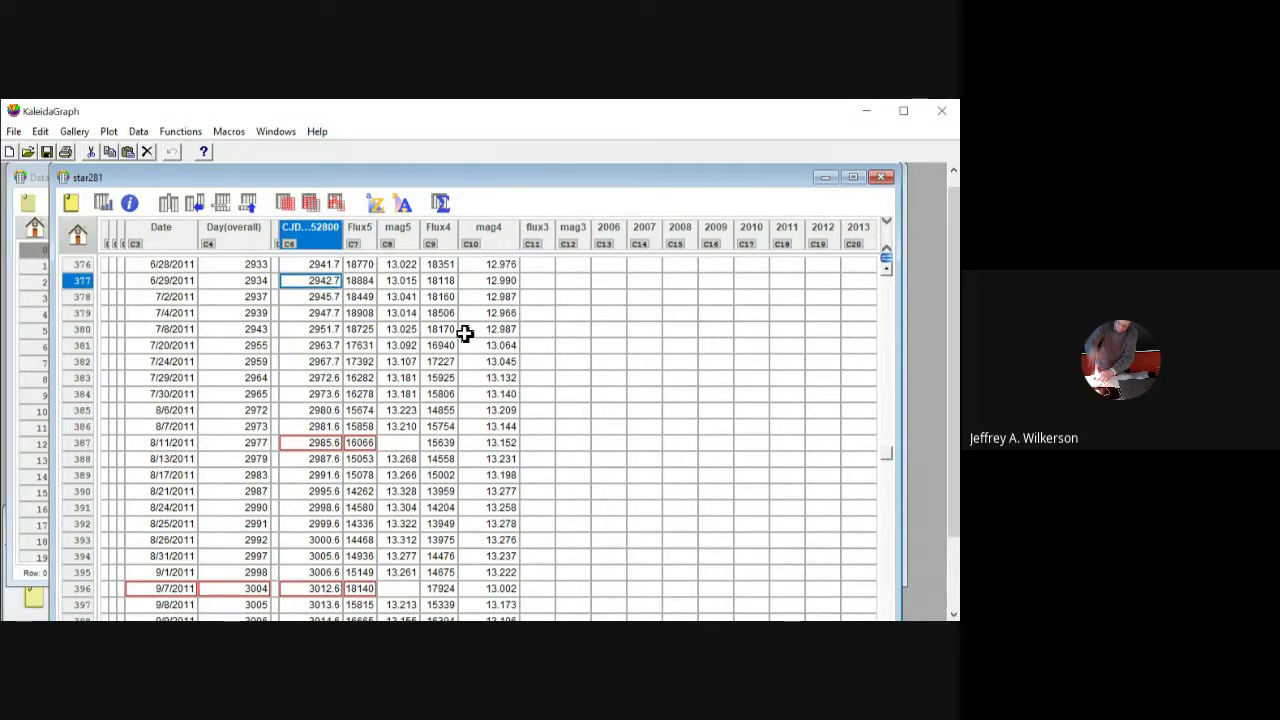
{"action": "left_click", "coordinate": [181, 132]}
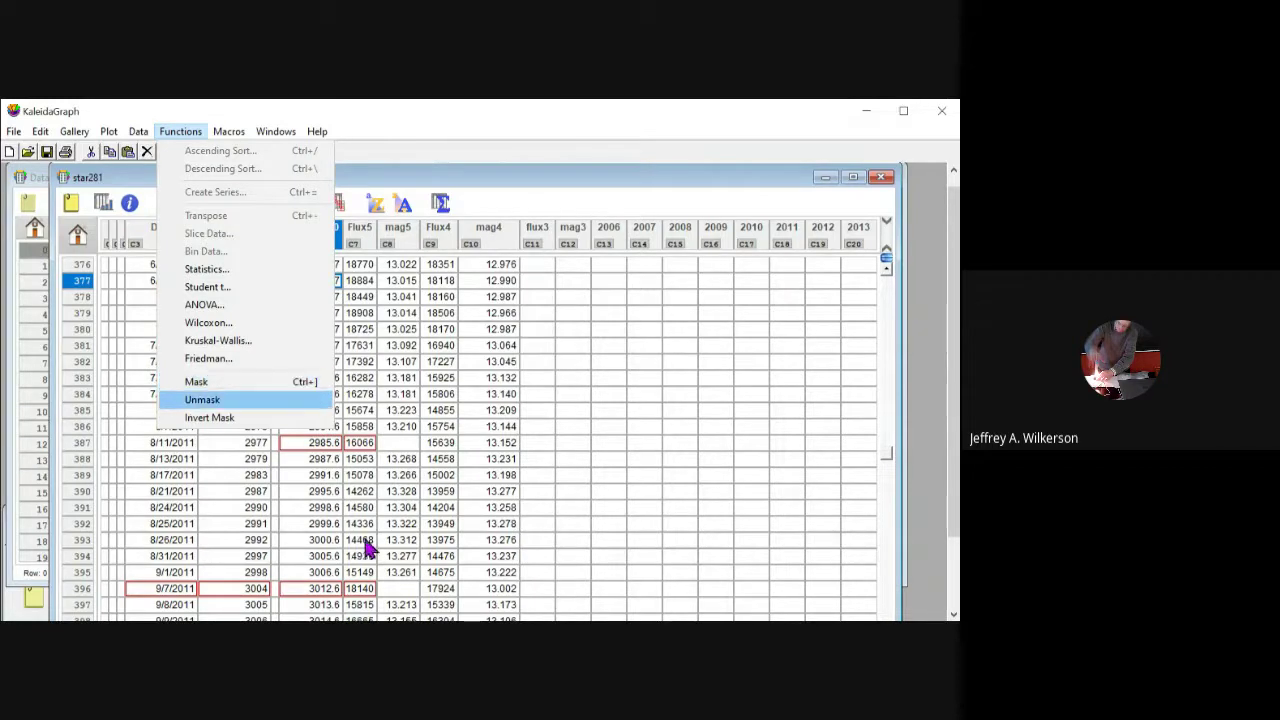
{"action": "left_click", "coordinate": [311, 443]}
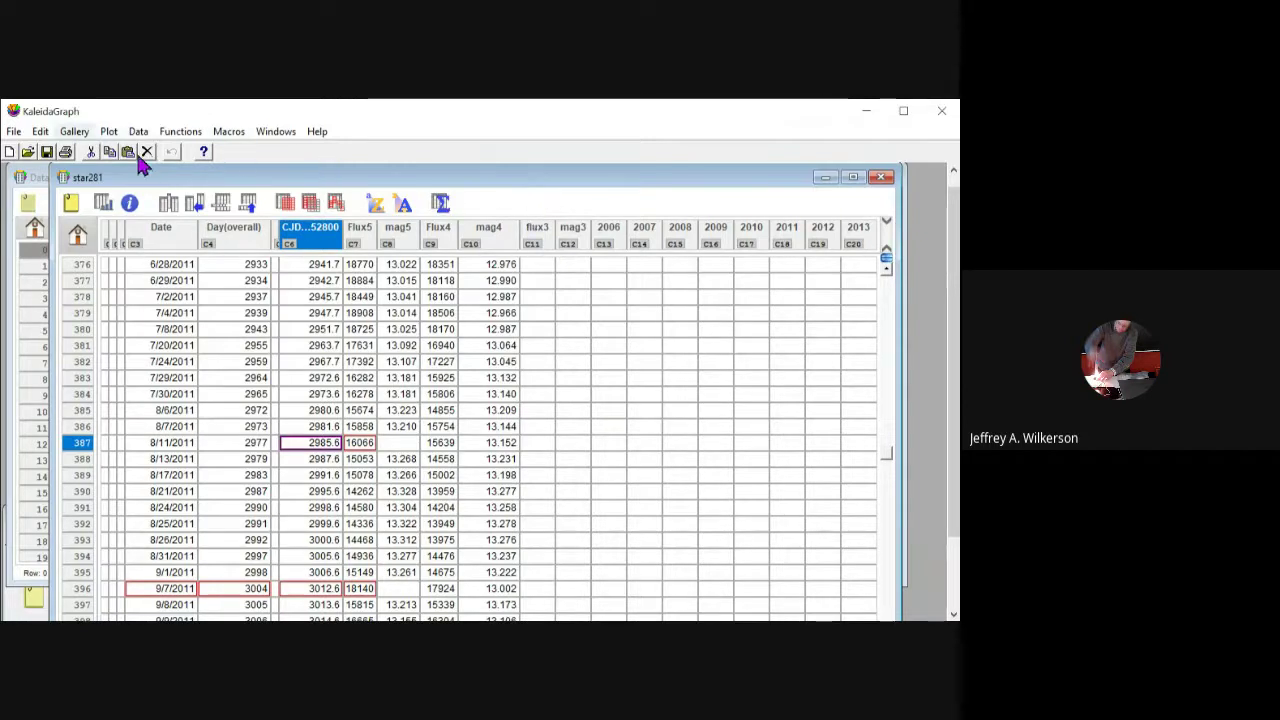
Step: Create a linear scatter plot from star281 with CJD-2452800 as X and mag4 as Y
{"action": "left_click", "coordinate": [74, 131]}
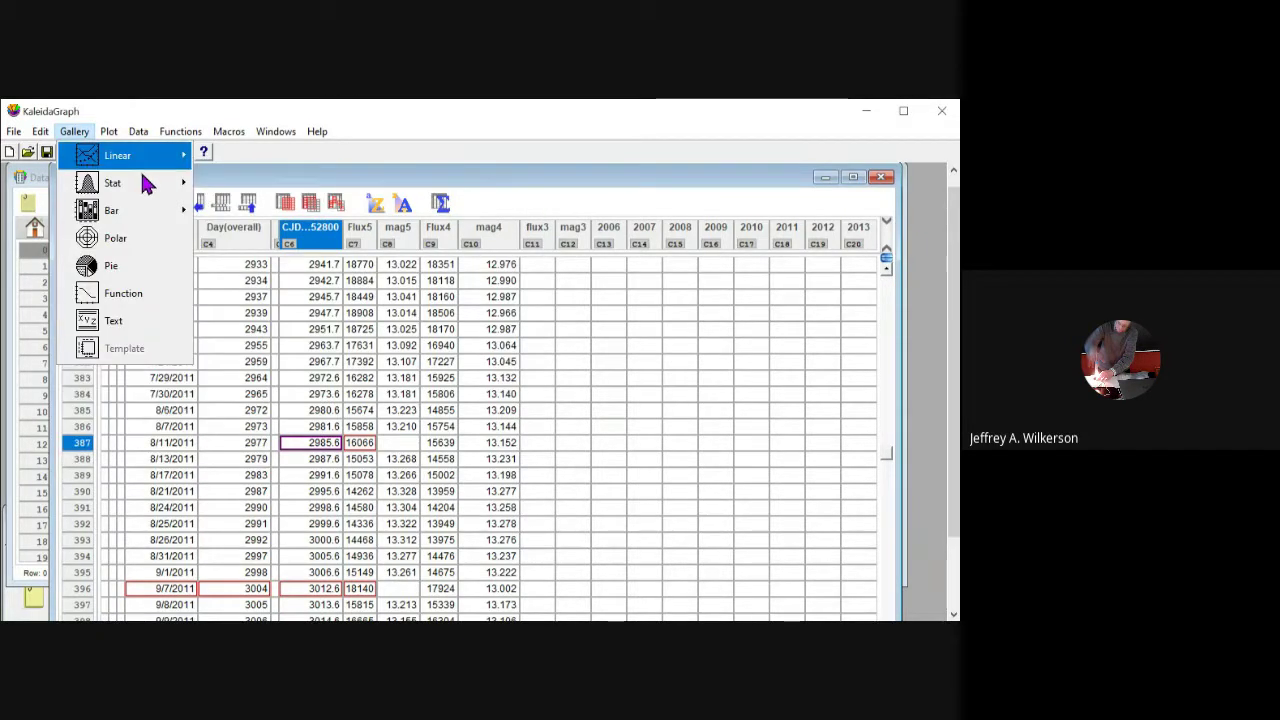
{"action": "mouse_move", "coordinate": [141, 172]}
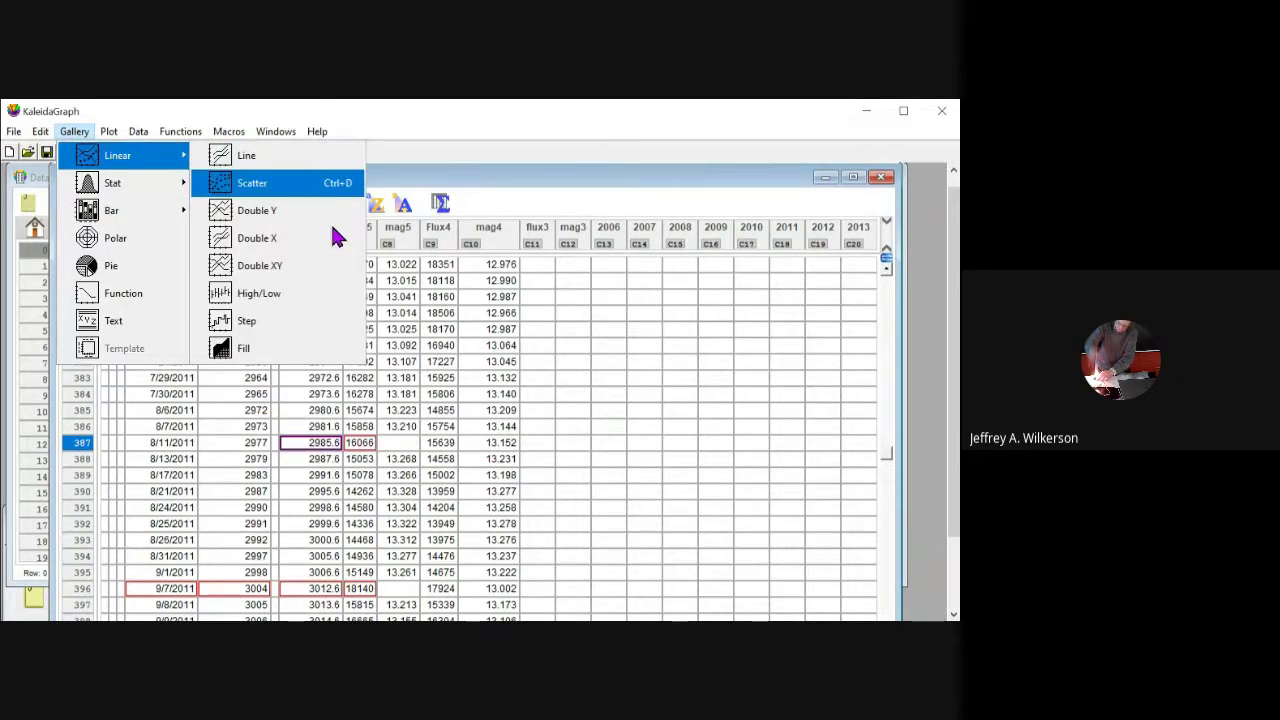
{"action": "left_click", "coordinate": [336, 236]}
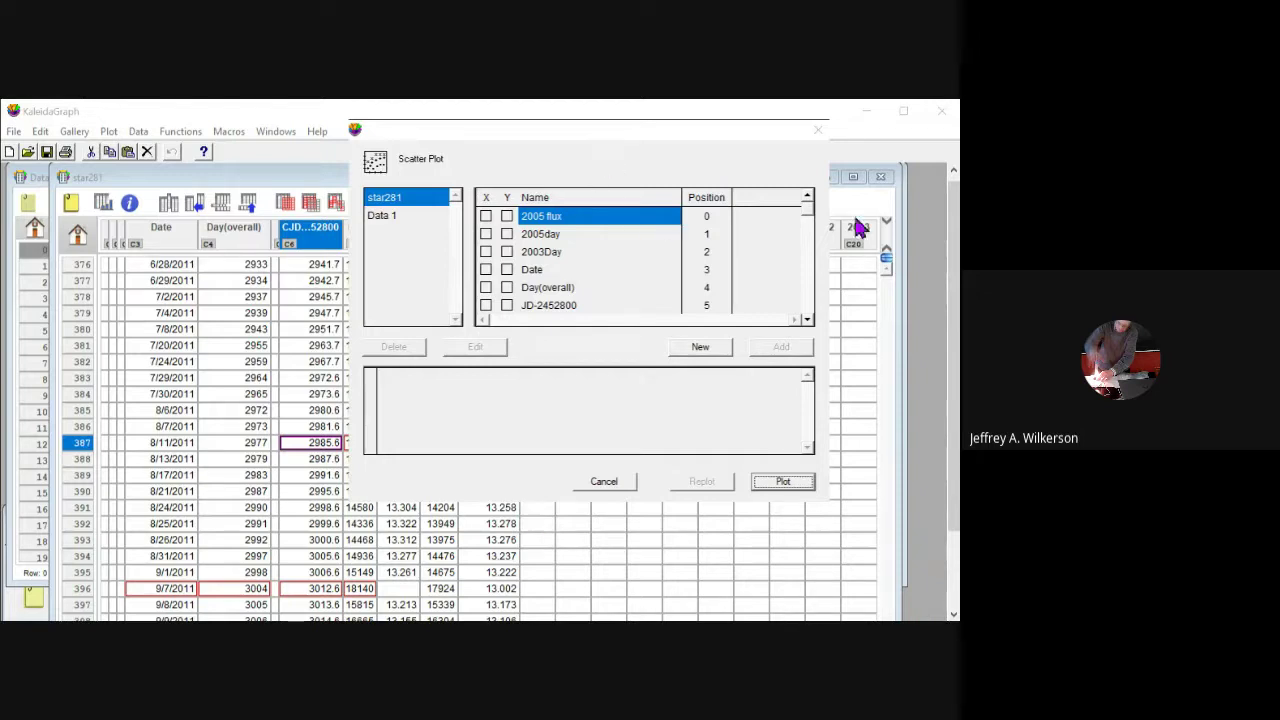
{"action": "left_click", "coordinate": [808, 320]}
{"action": "left_click", "coordinate": [808, 320]}
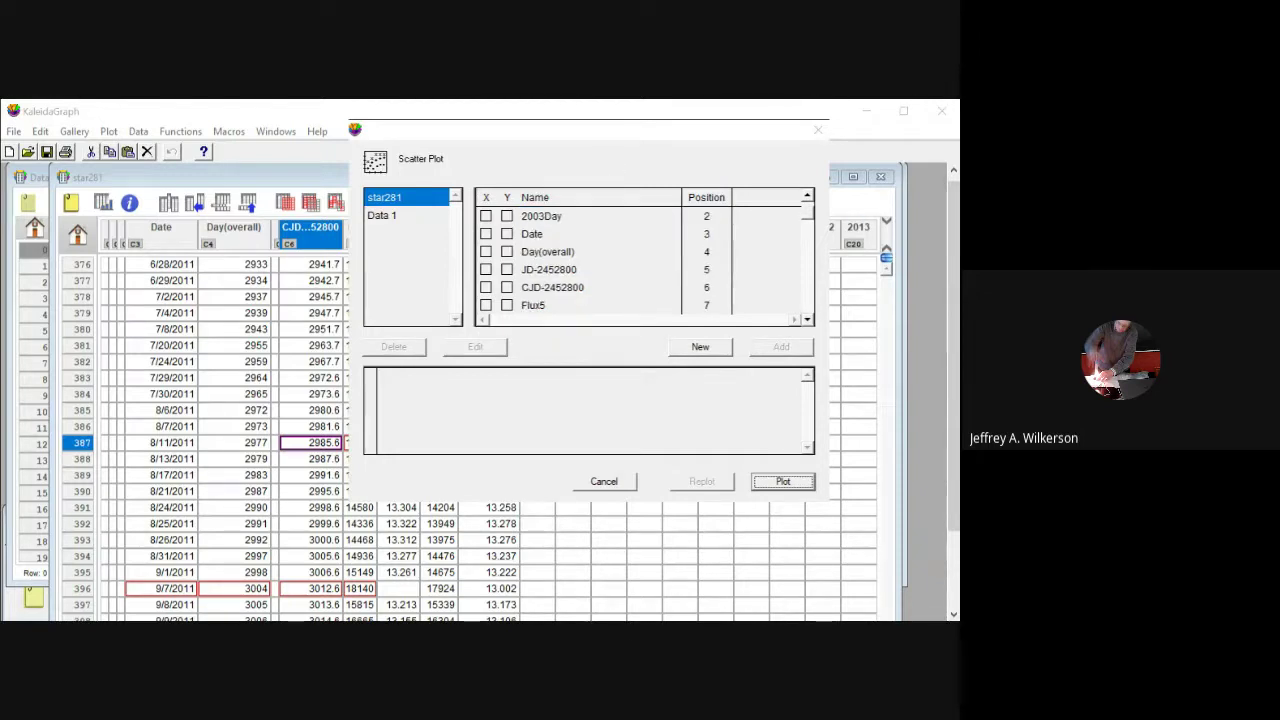
{"action": "left_click", "coordinate": [486, 287]}
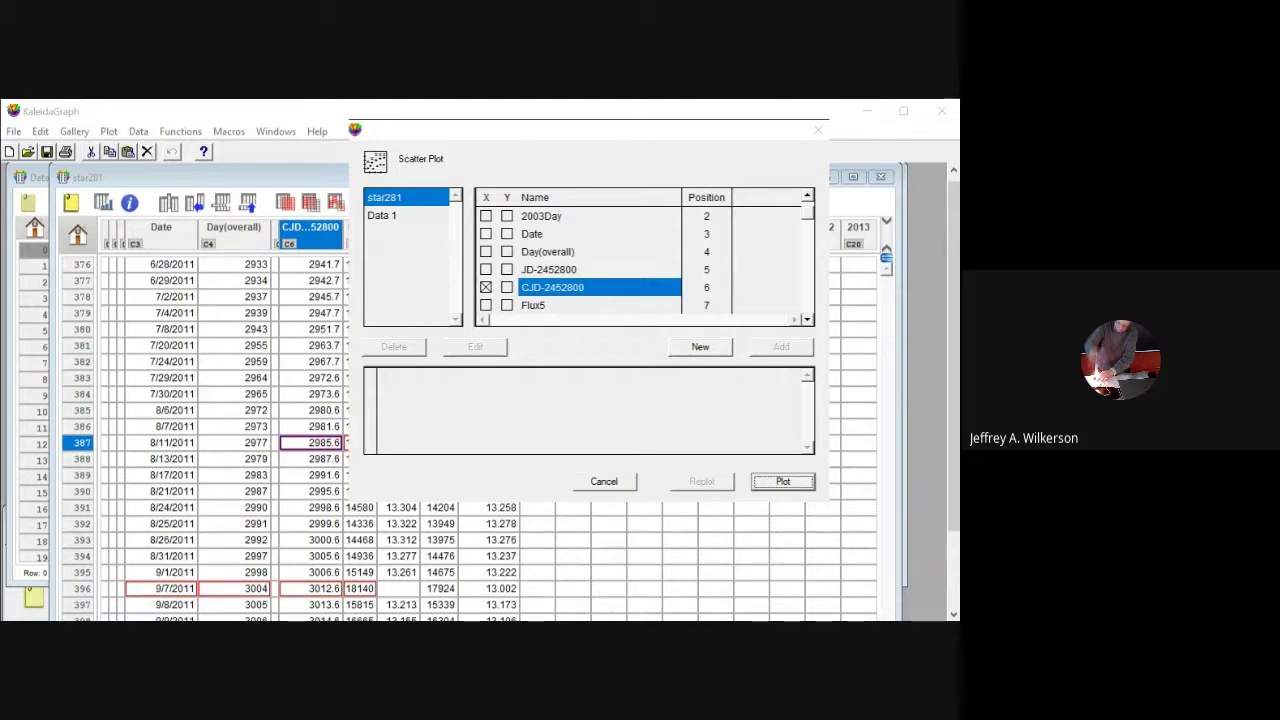
{"action": "scroll", "coordinate": [645, 260], "scroll_direction": "down", "scroll_amount": 4}
{"action": "scroll", "coordinate": [600, 260], "scroll_direction": "down", "scroll_amount": 1}
{"action": "left_click", "coordinate": [507, 270]}
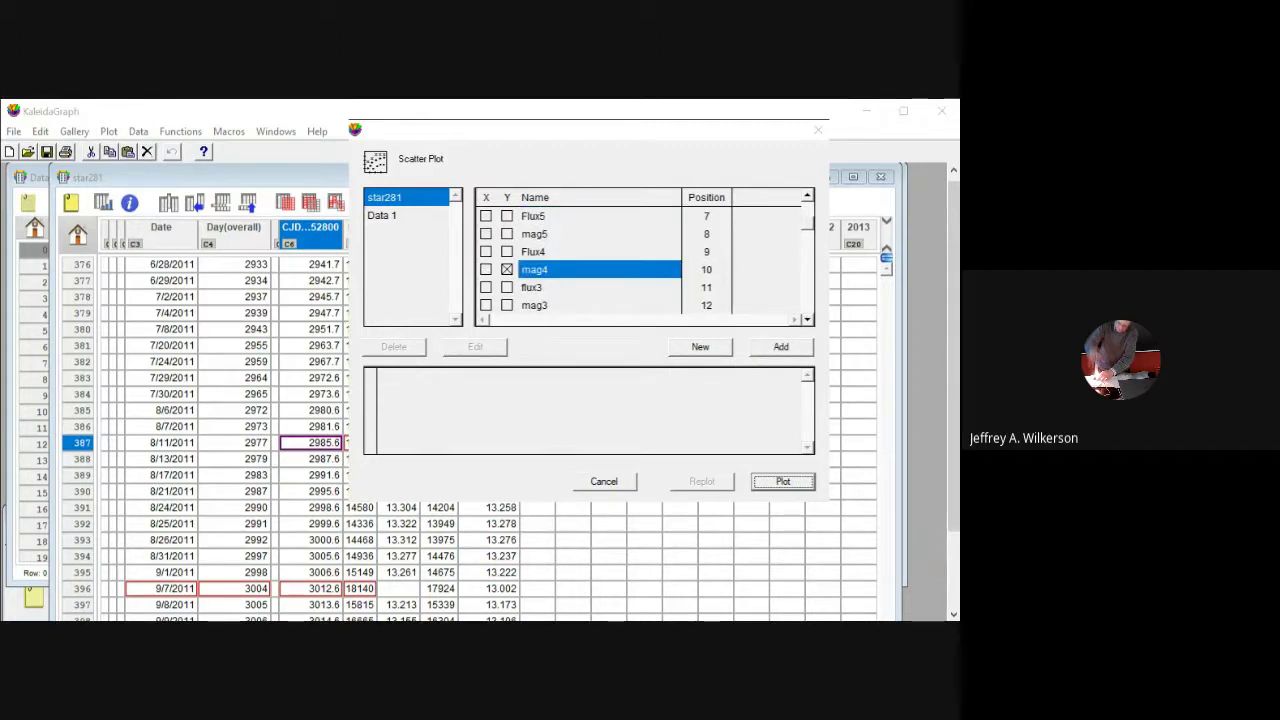
{"action": "key", "text": "Return"}
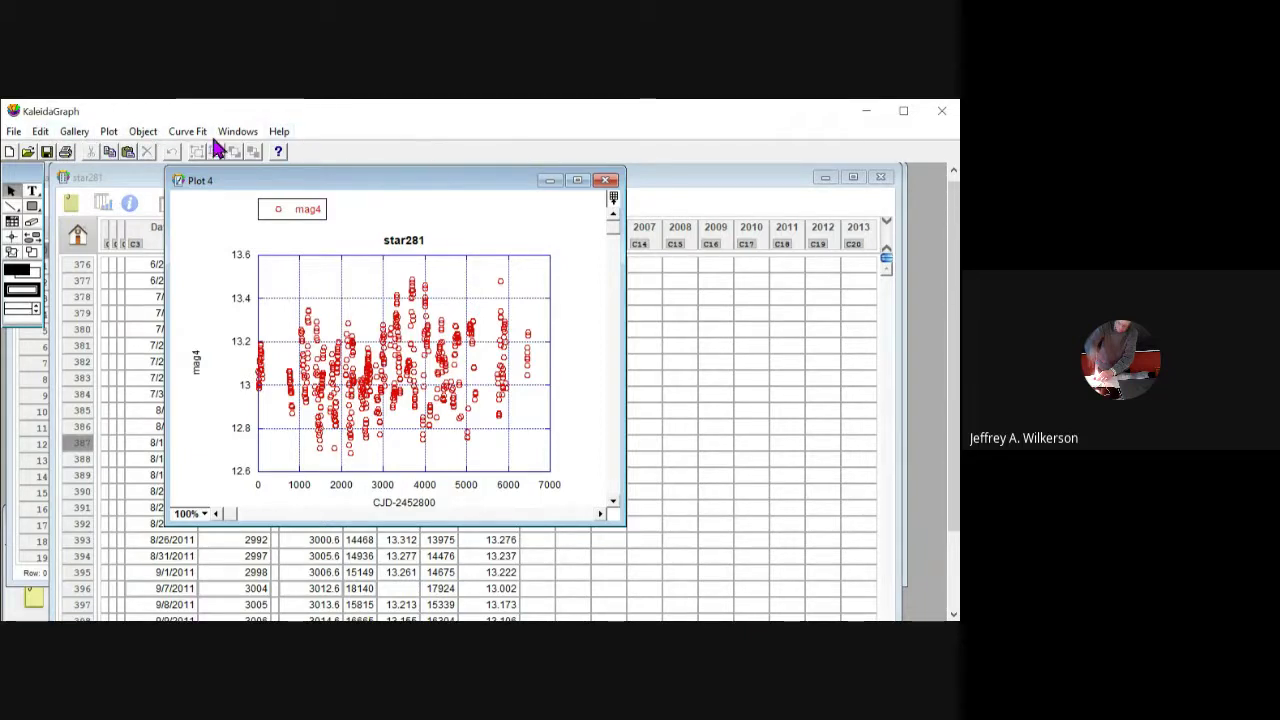
Step: Set both the fill color and the line color of the mag4 plot markers to black
{"action": "left_click", "coordinate": [108, 131]}
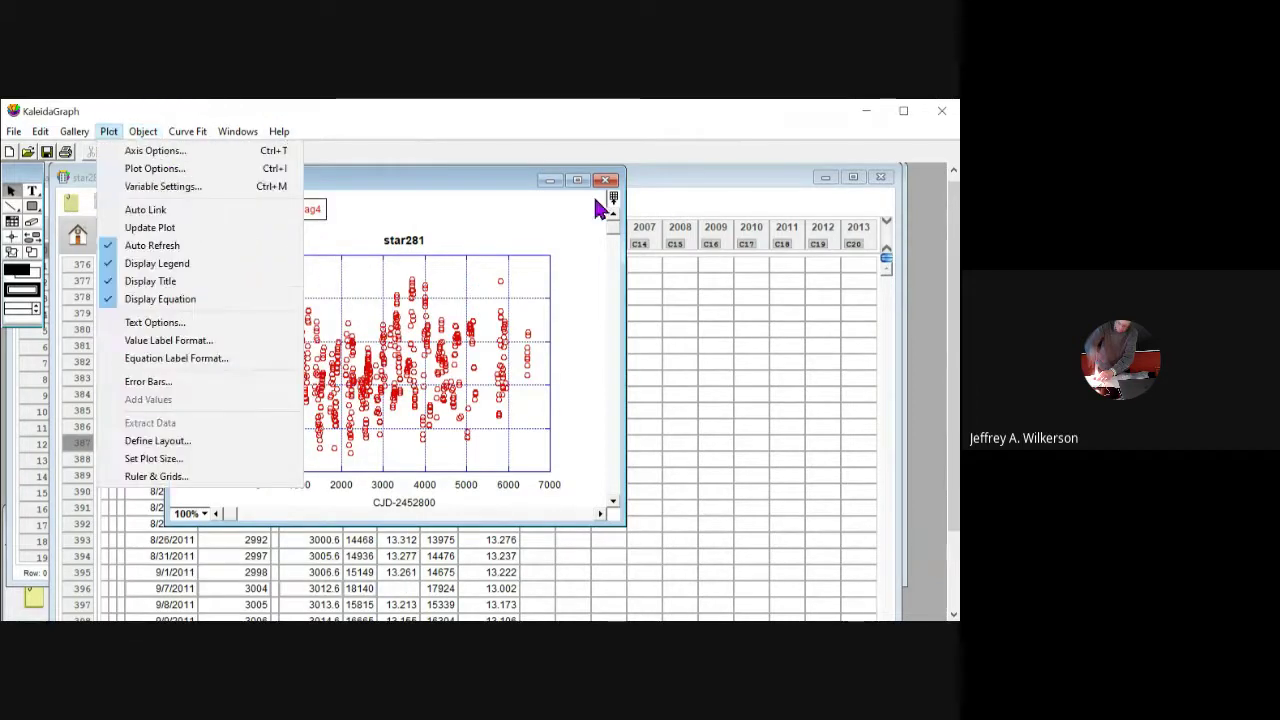
{"action": "left_click", "coordinate": [589, 130]}
{"action": "left_click", "coordinate": [424, 270]}
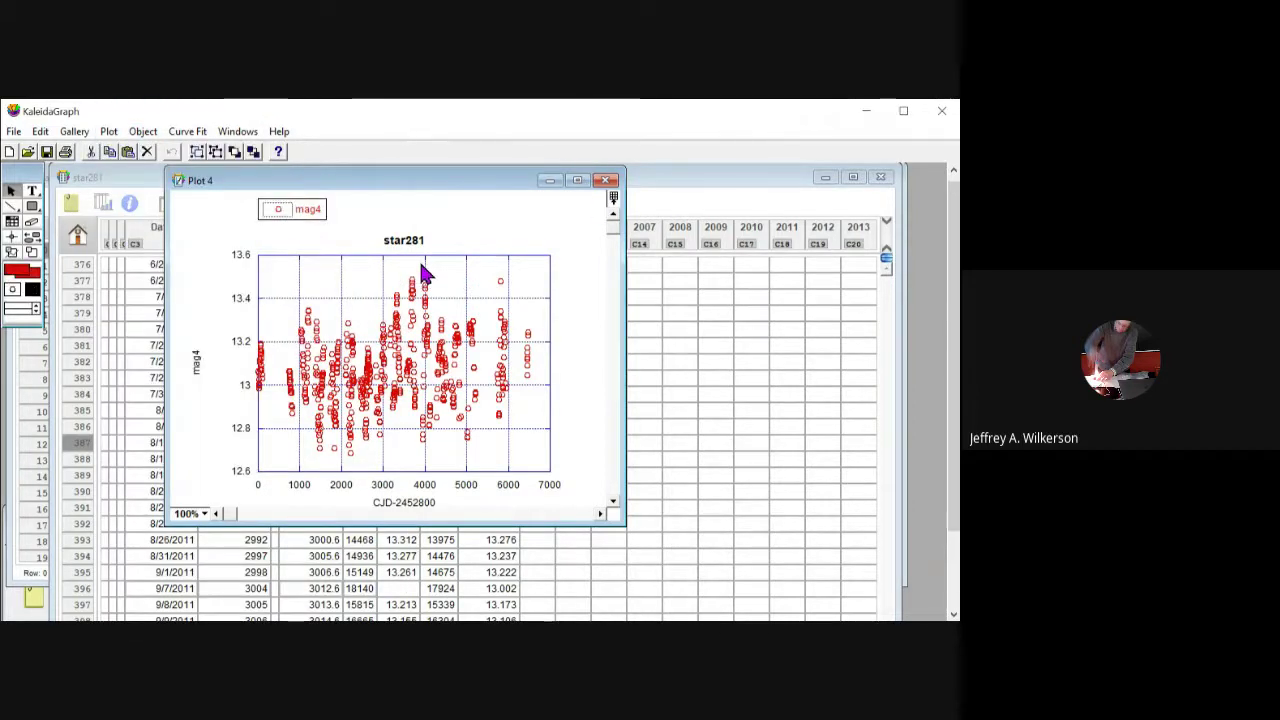
{"action": "double_click", "coordinate": [424, 270]}
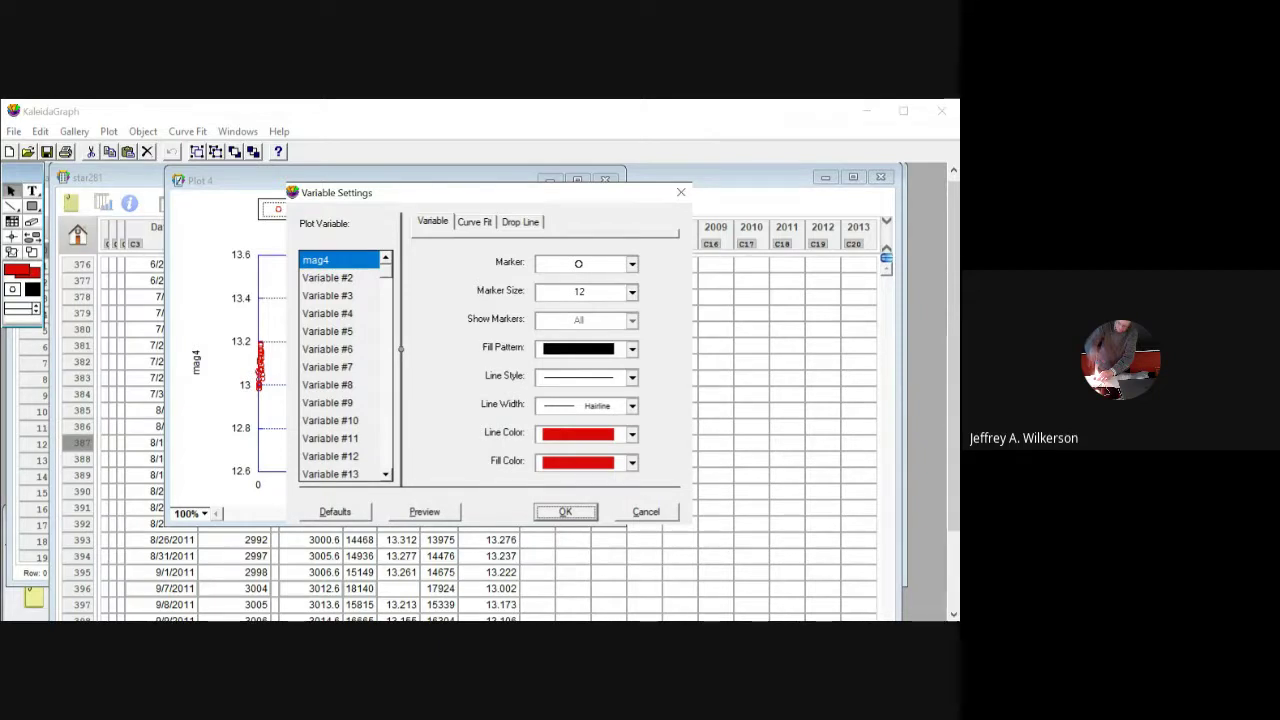
{"action": "left_click", "coordinate": [632, 463]}
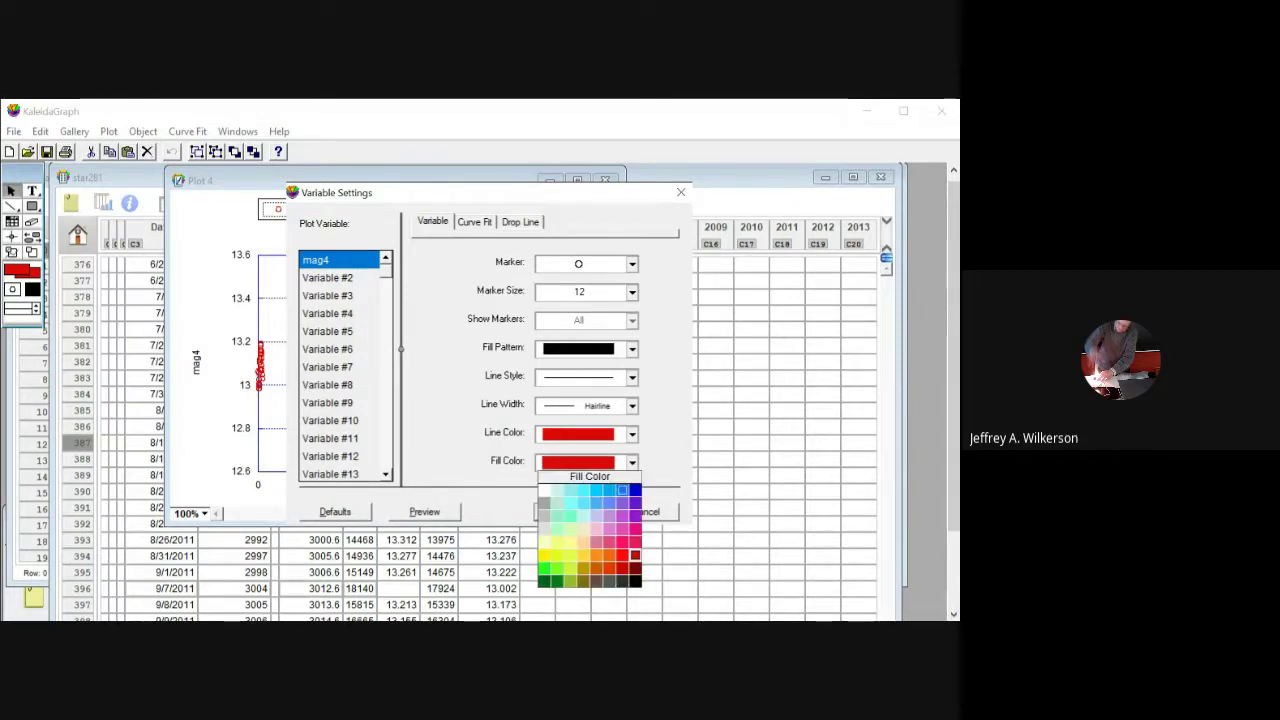
{"action": "left_click", "coordinate": [635, 580]}
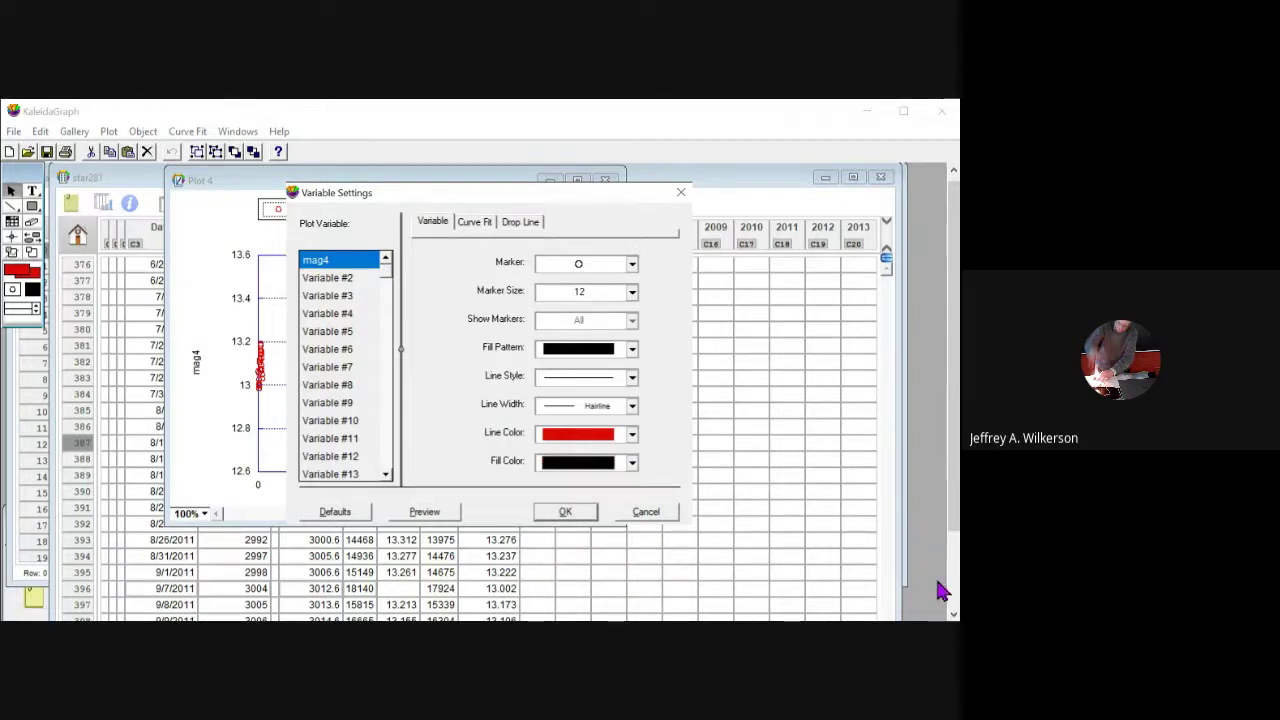
{"action": "left_click", "coordinate": [632, 434]}
{"action": "left_click", "coordinate": [634, 552]}
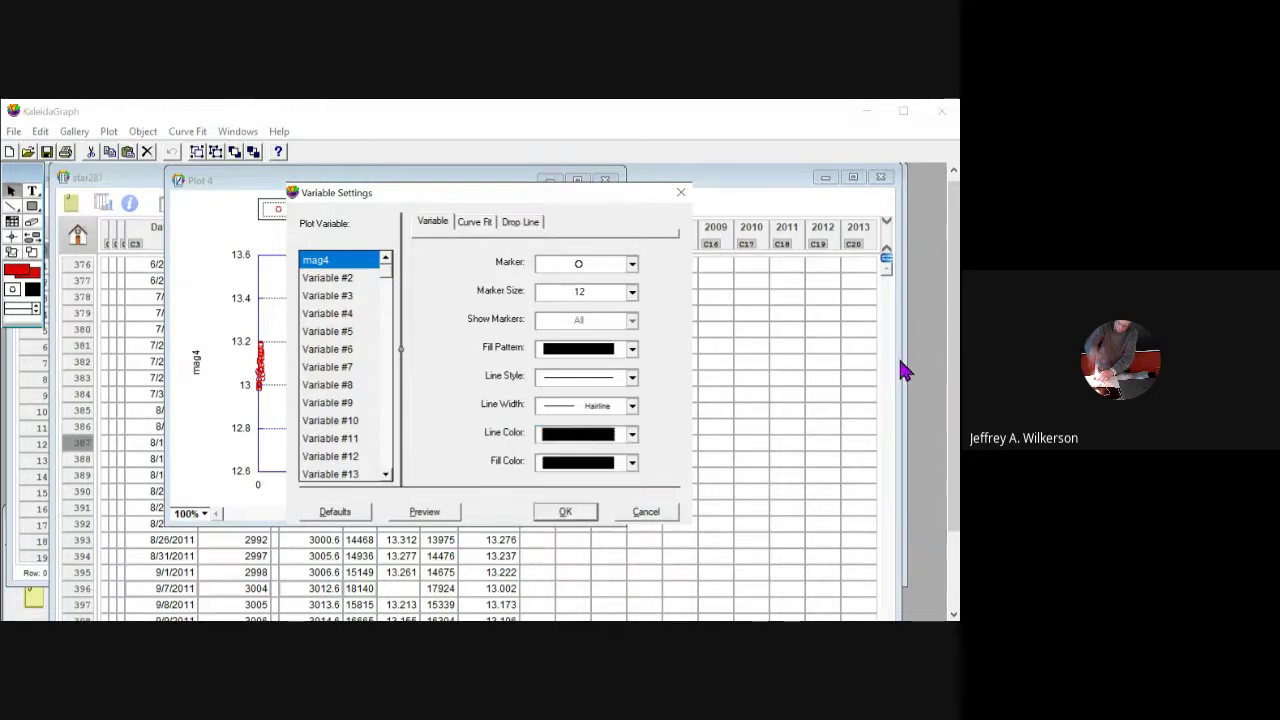
Step: Change the mag4 marker to a filled circle and apply the variable settings to the plot
{"action": "left_click", "coordinate": [632, 264]}
{"action": "key", "text": "Right"}
{"action": "key", "text": "Down"}
{"action": "key", "text": "Down"}
{"action": "key", "text": "Down"}
{"action": "key", "text": "Down"}
{"action": "key", "text": "Down"}
{"action": "key", "text": "Down"}
{"action": "key", "text": "Left"}
{"action": "key", "text": "Return"}
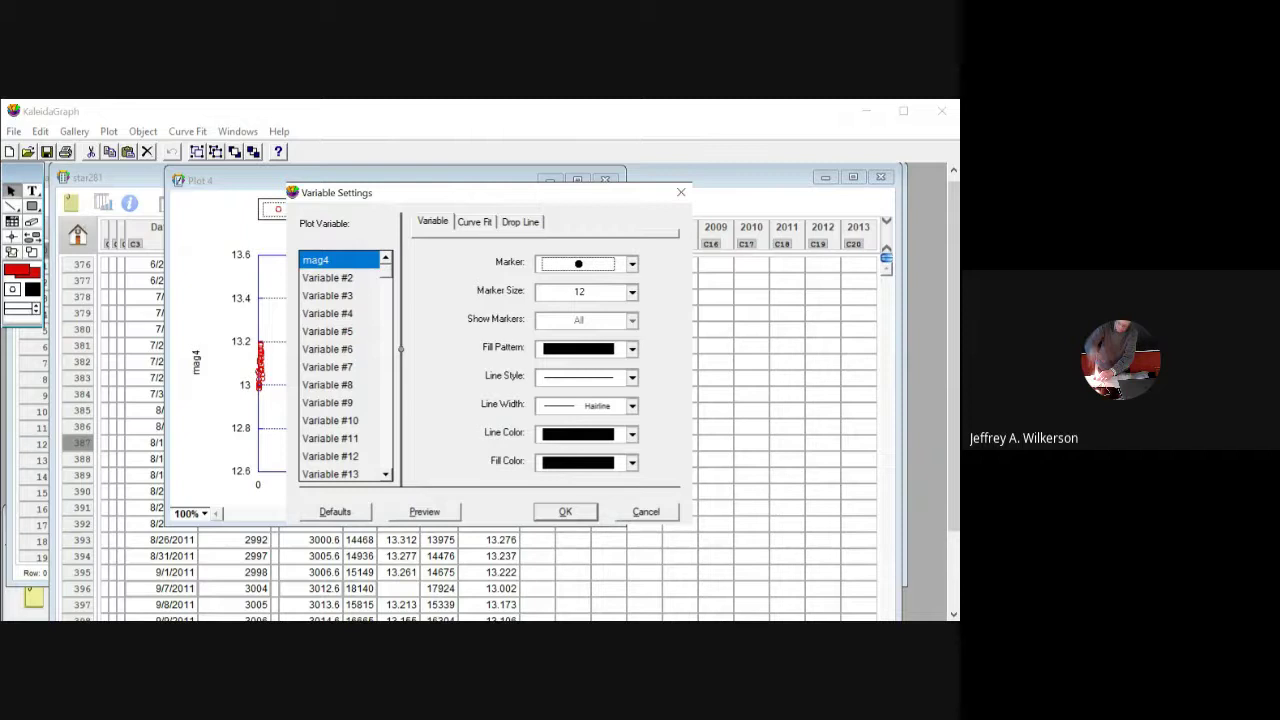
{"action": "key", "text": "Return"}
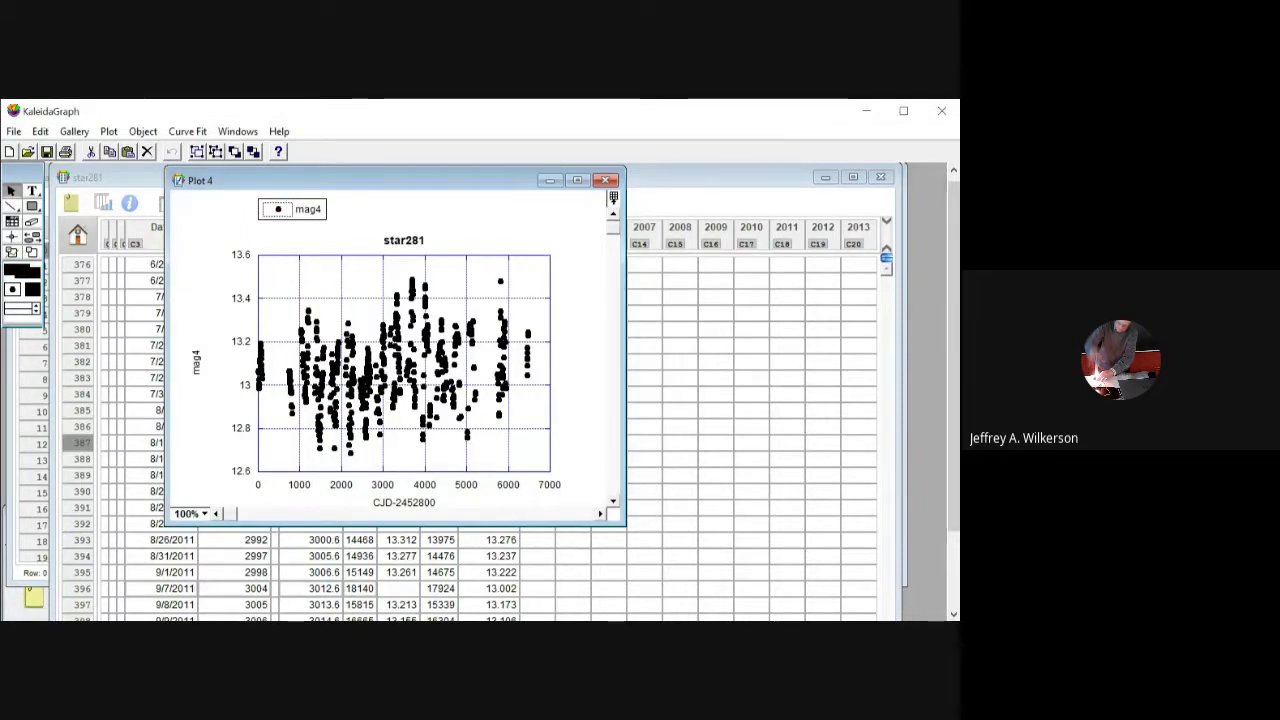
Step: Set the marker size of the mag4 plot variable to 6
{"action": "double_click", "coordinate": [421, 276]}
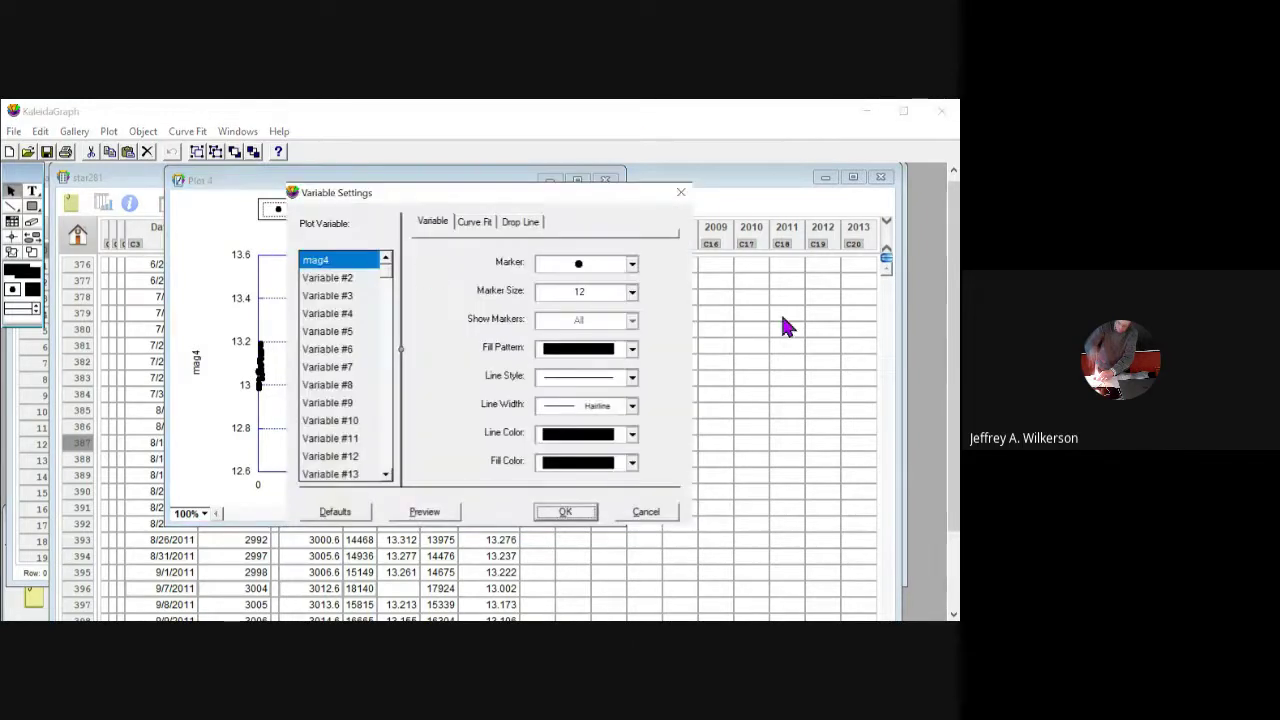
{"action": "left_click", "coordinate": [632, 292]}
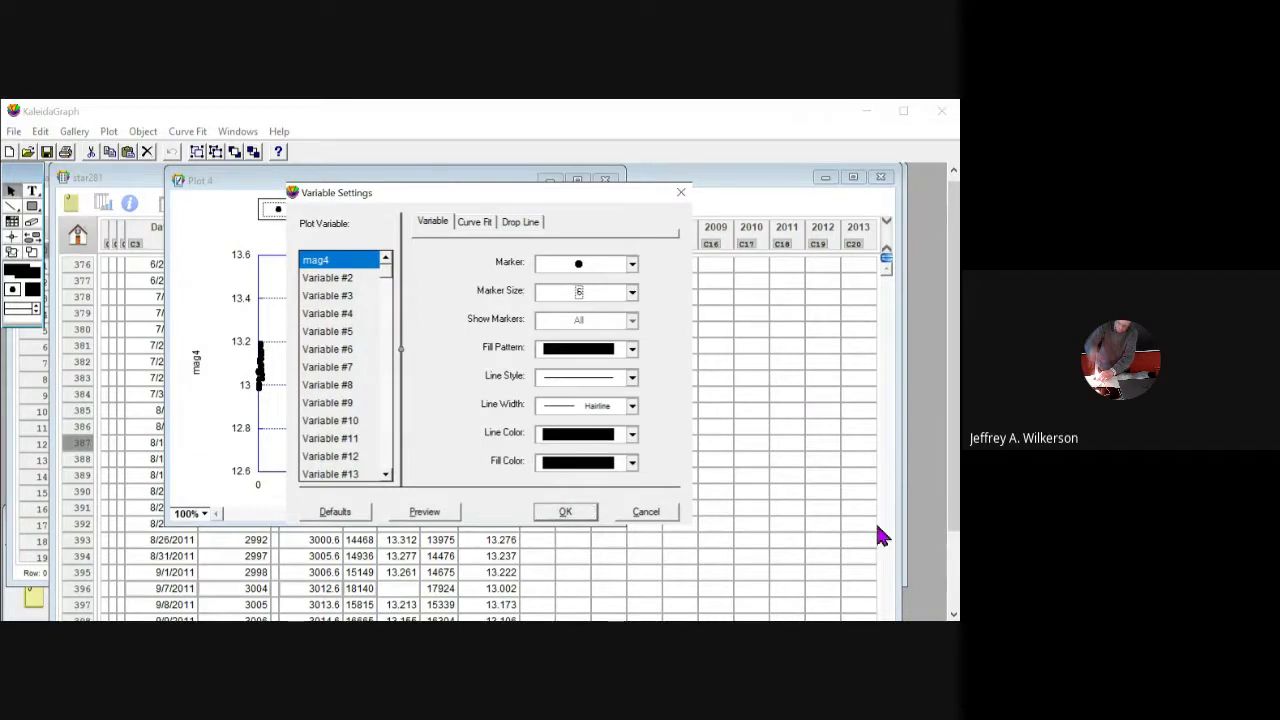
{"action": "key", "text": "Return"}
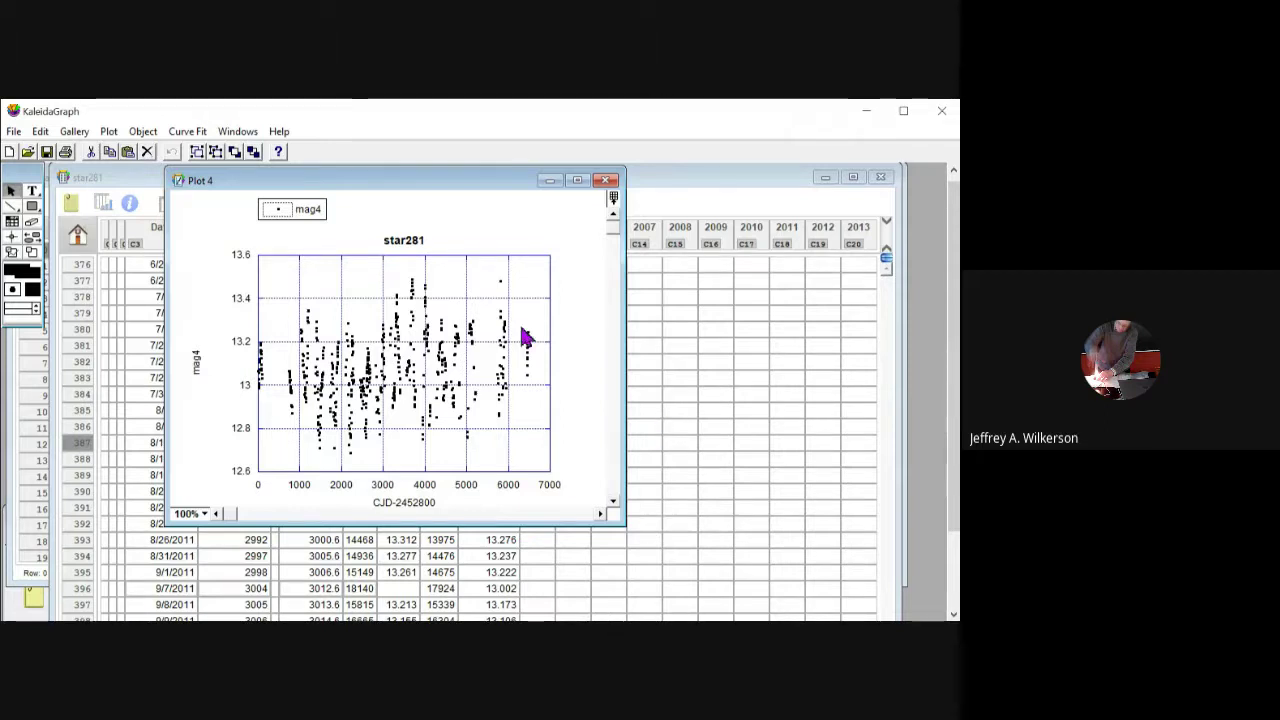
Step: Change the mag4 marker to a filled diamond with a marker size of 9
{"action": "double_click", "coordinate": [425, 272]}
{"action": "left_click", "coordinate": [632, 293]}
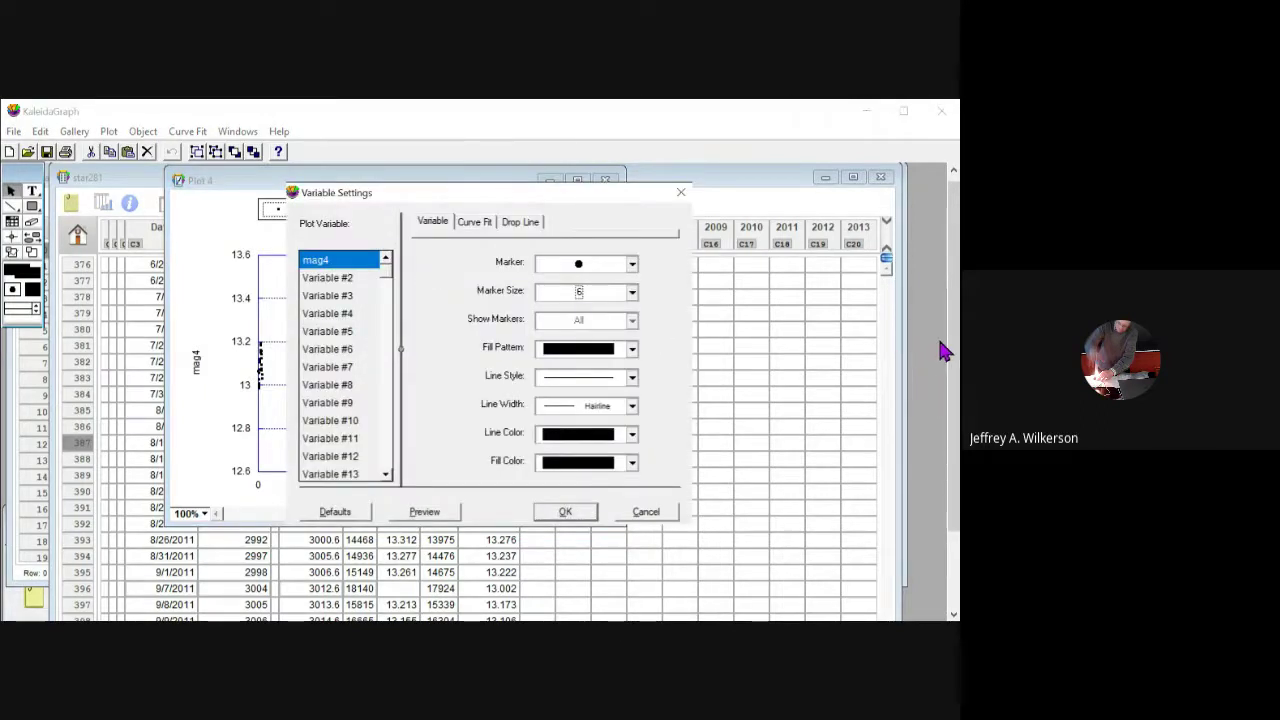
{"action": "left_click", "coordinate": [632, 264]}
{"action": "key", "text": "Right"}
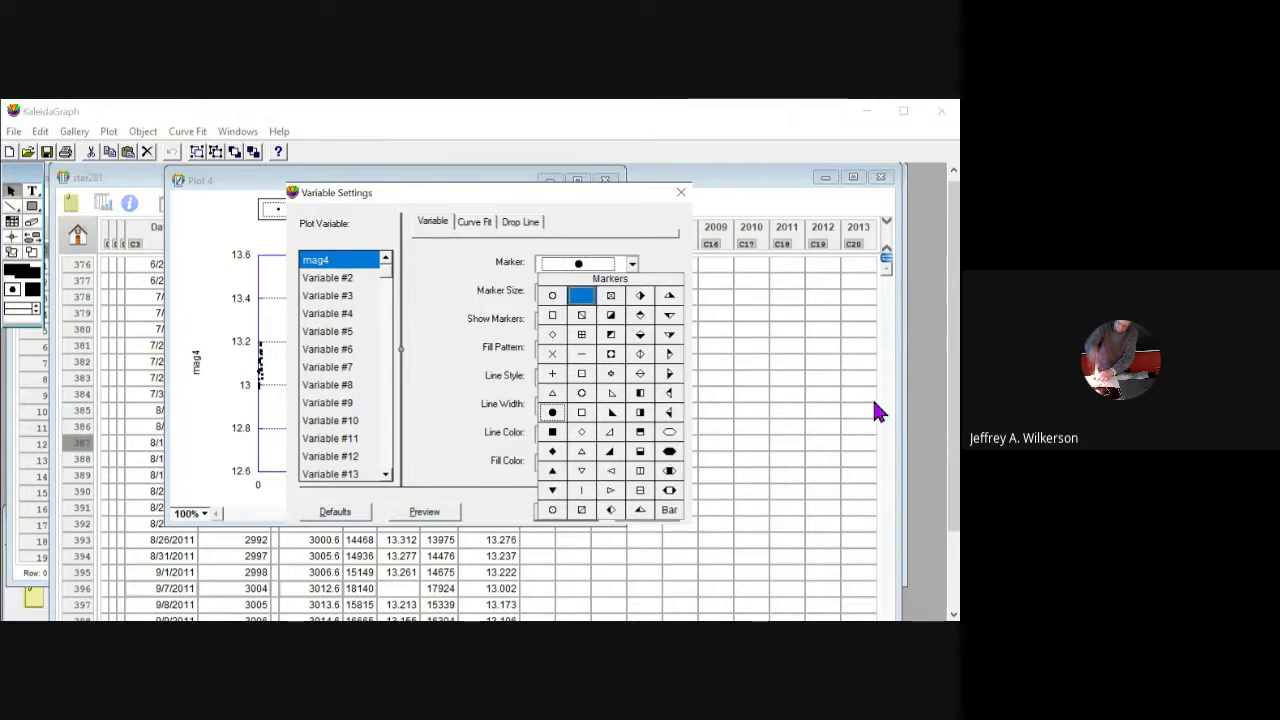
{"action": "key", "text": "Down"}
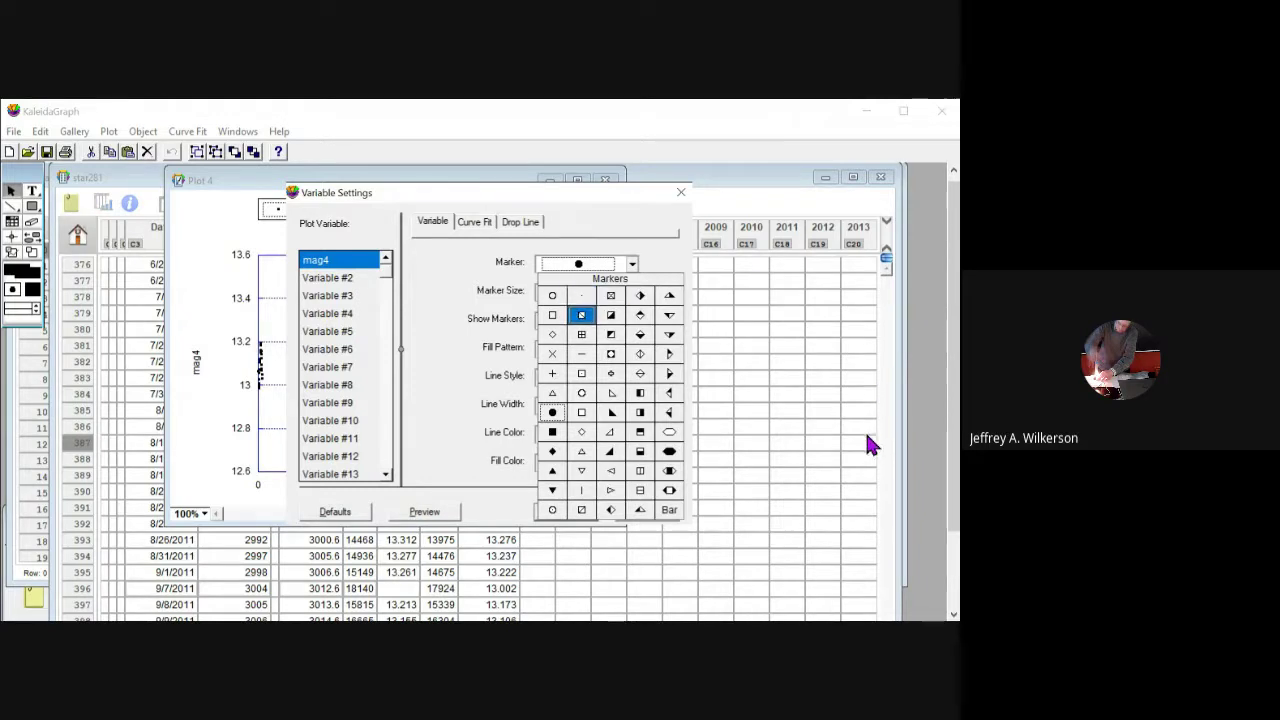
{"action": "key", "text": "Left"}
{"action": "key", "text": "Down"}
{"action": "key", "text": "Down"}
{"action": "key", "text": "Down"}
{"action": "key", "text": "Down"}
{"action": "key", "text": "Down"}
{"action": "key", "text": "Down"}
{"action": "key", "text": "Down"}
{"action": "key", "text": "Return"}
{"action": "key", "text": "Tab"}
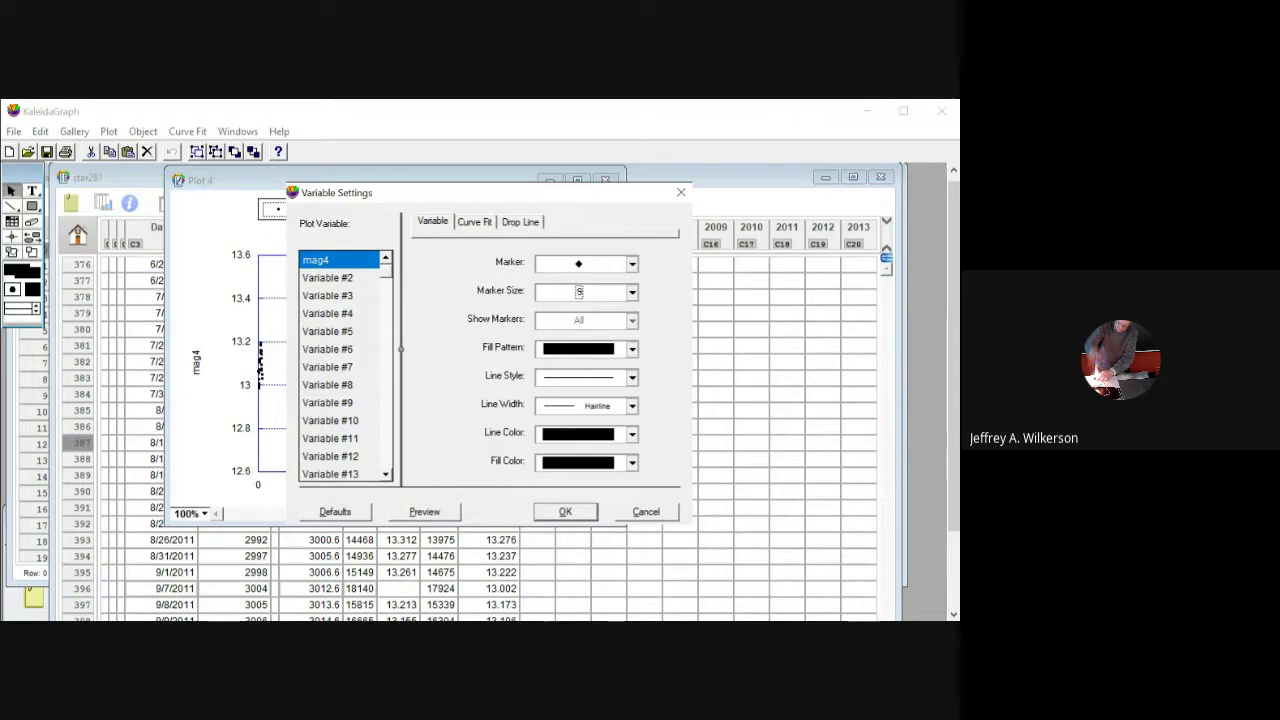
{"action": "key", "text": "Return"}
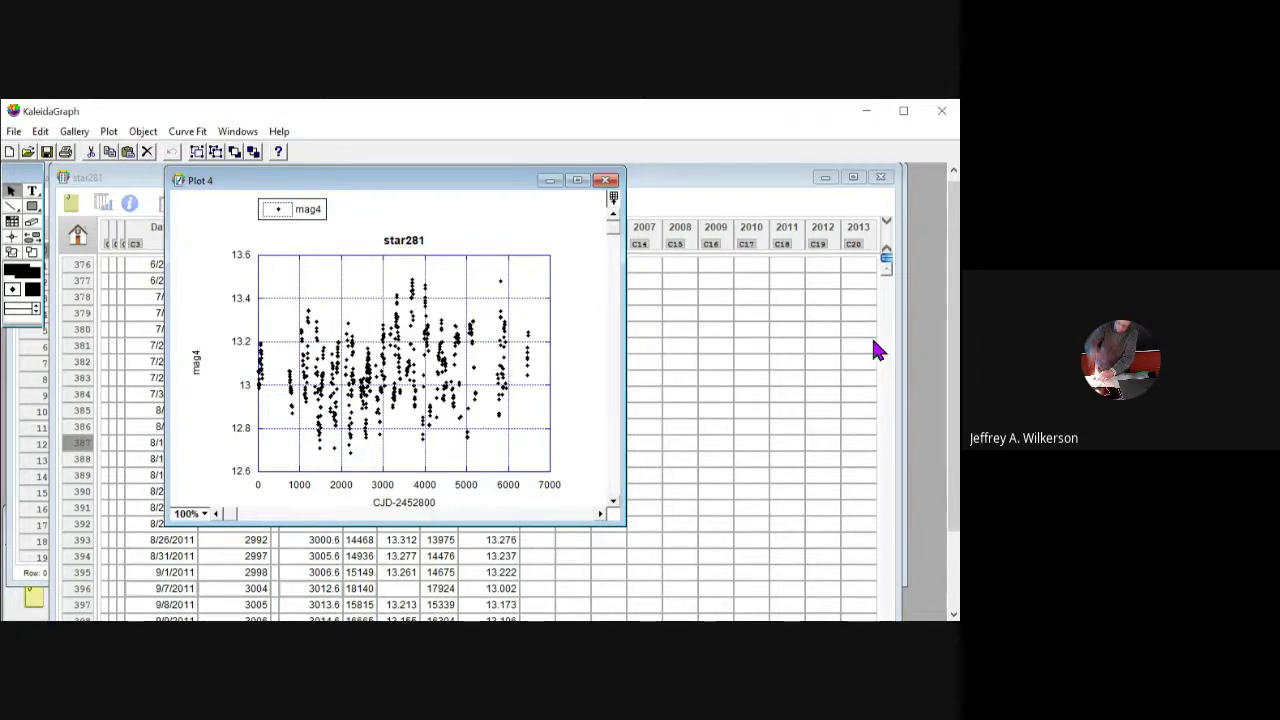
Step: Delete the mag4 legend above the scatter plot
{"action": "left_click", "coordinate": [290, 210]}
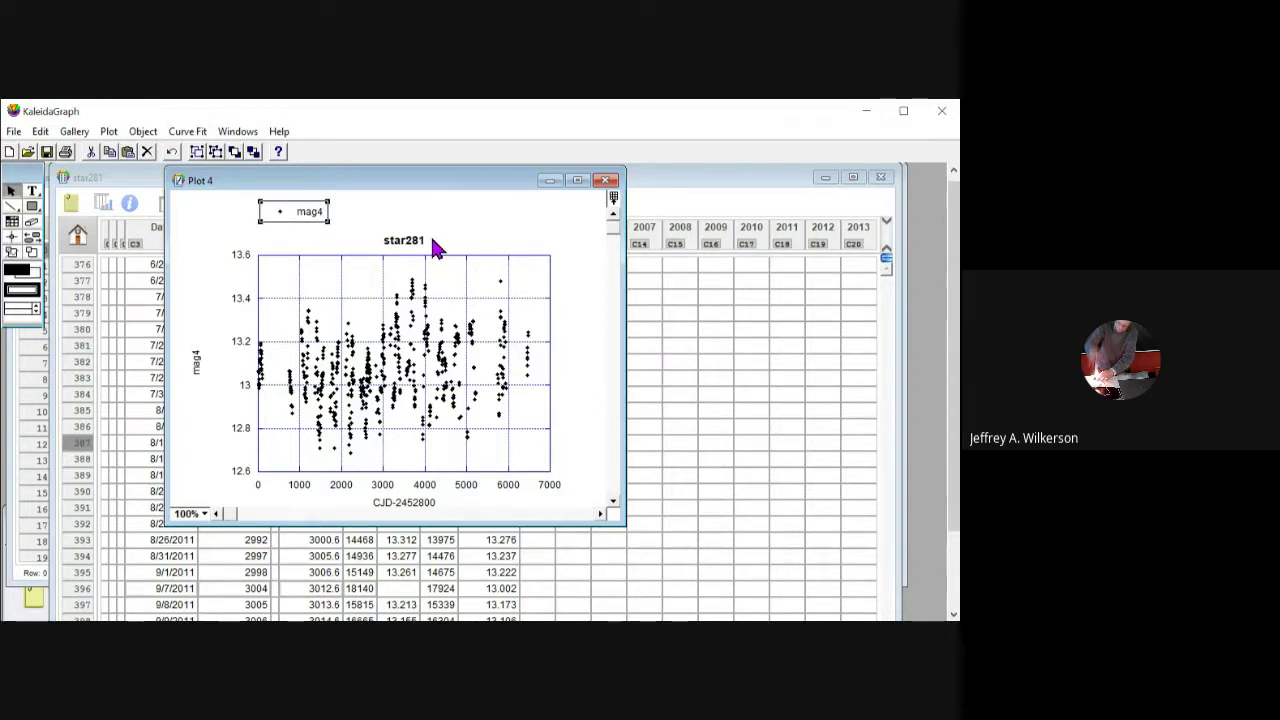
{"action": "key", "text": "Delete"}
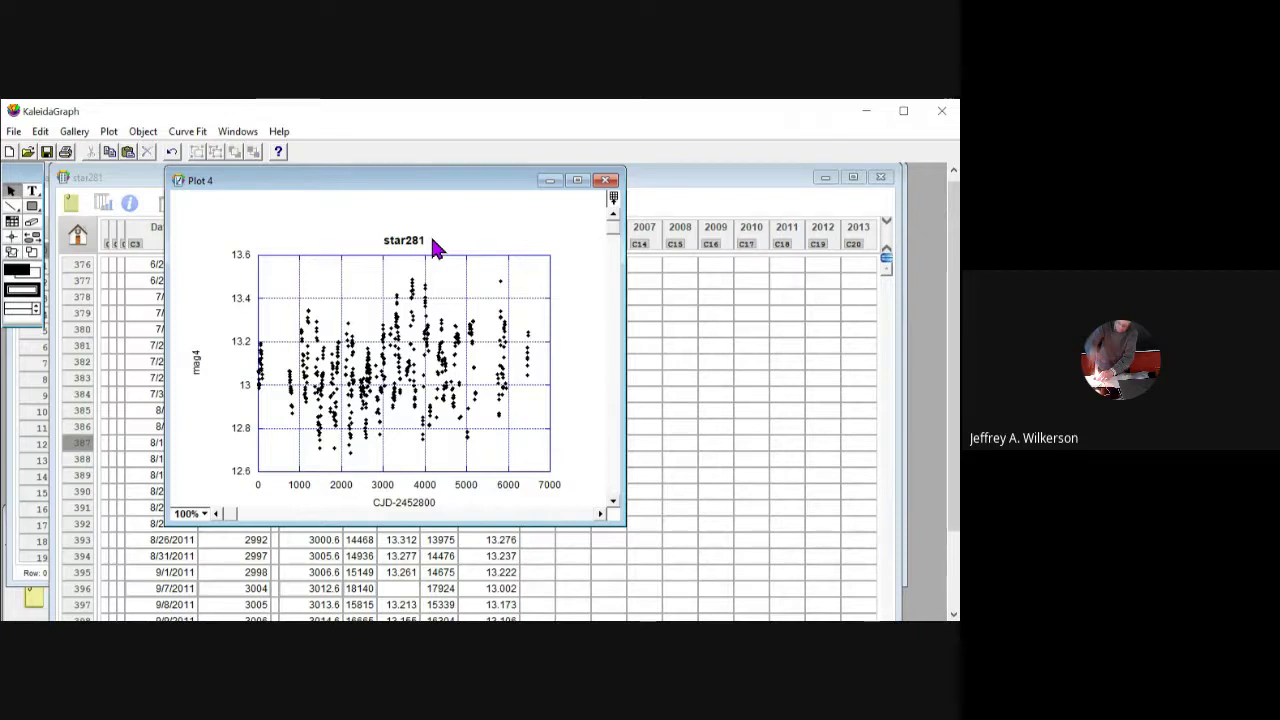
Step: Turn the plot's legend display back on and delete the restored legend
{"action": "left_click", "coordinate": [108, 131]}
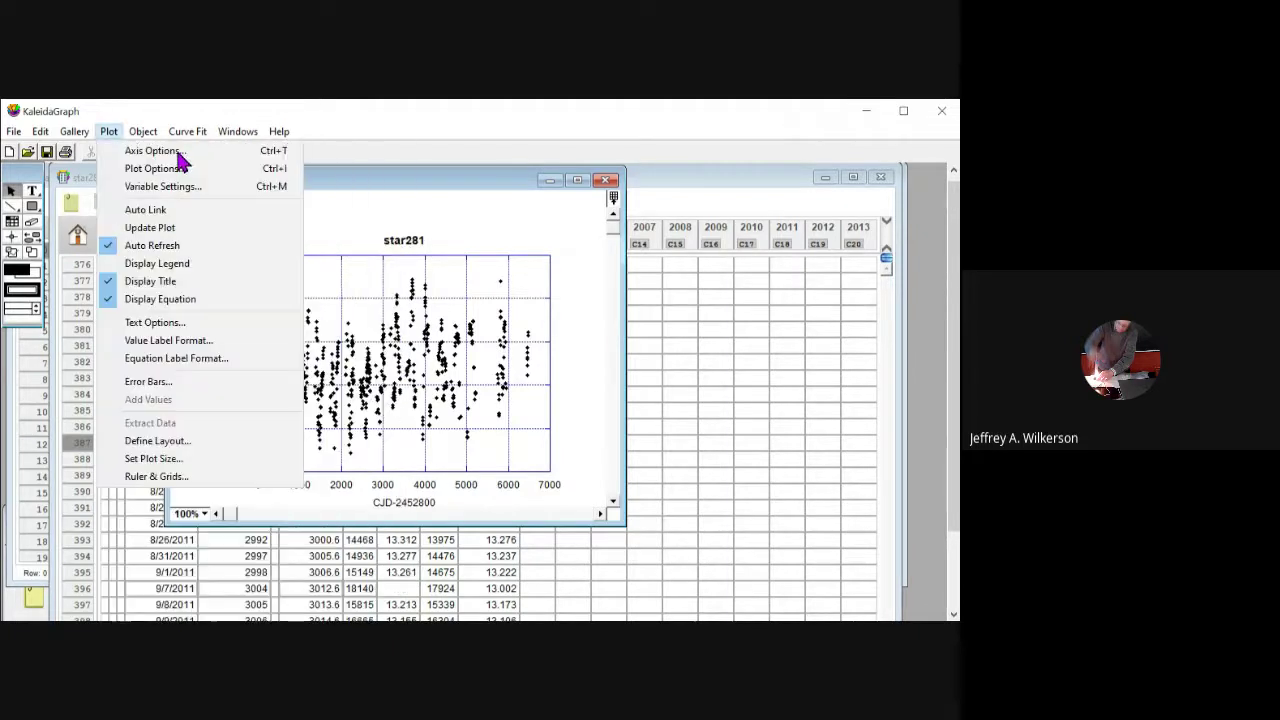
{"action": "key", "text": "Down"}
{"action": "key", "text": "Down"}
{"action": "key", "text": "Down"}
{"action": "key", "text": "Down"}
{"action": "key", "text": "Down"}
{"action": "key", "text": "Down"}
{"action": "key", "text": "Return"}
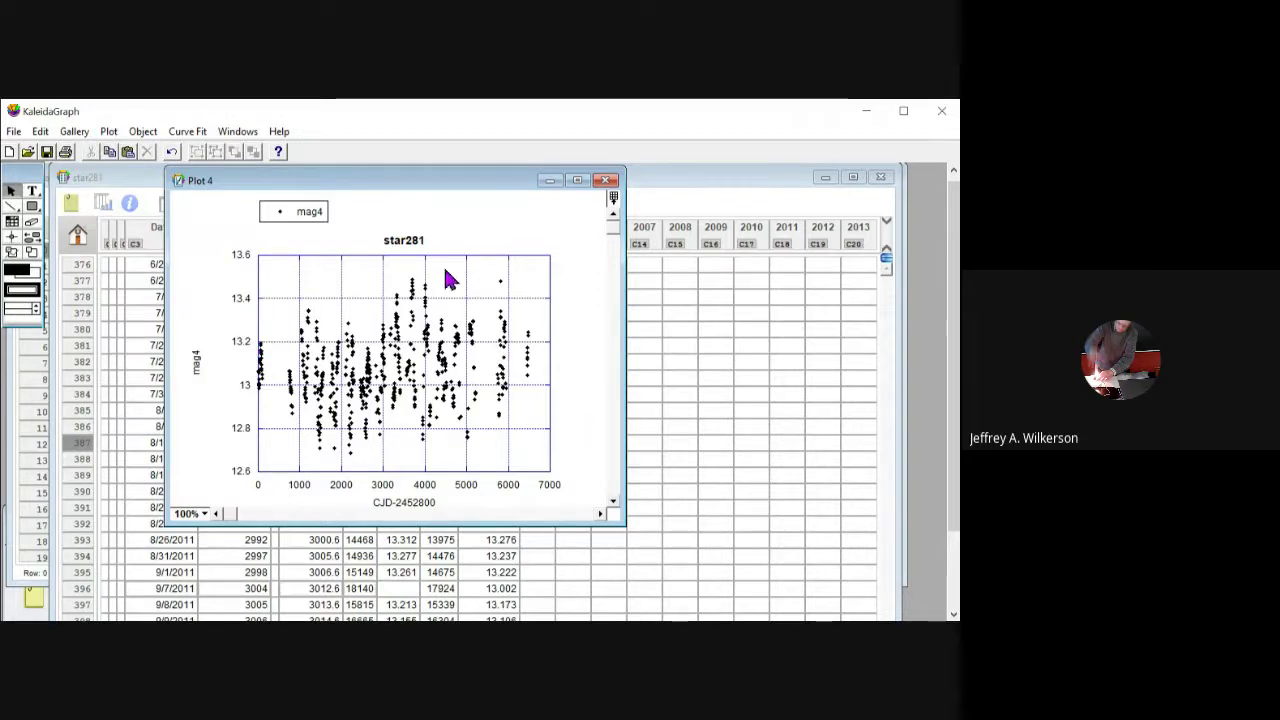
{"action": "key", "text": "Delete"}
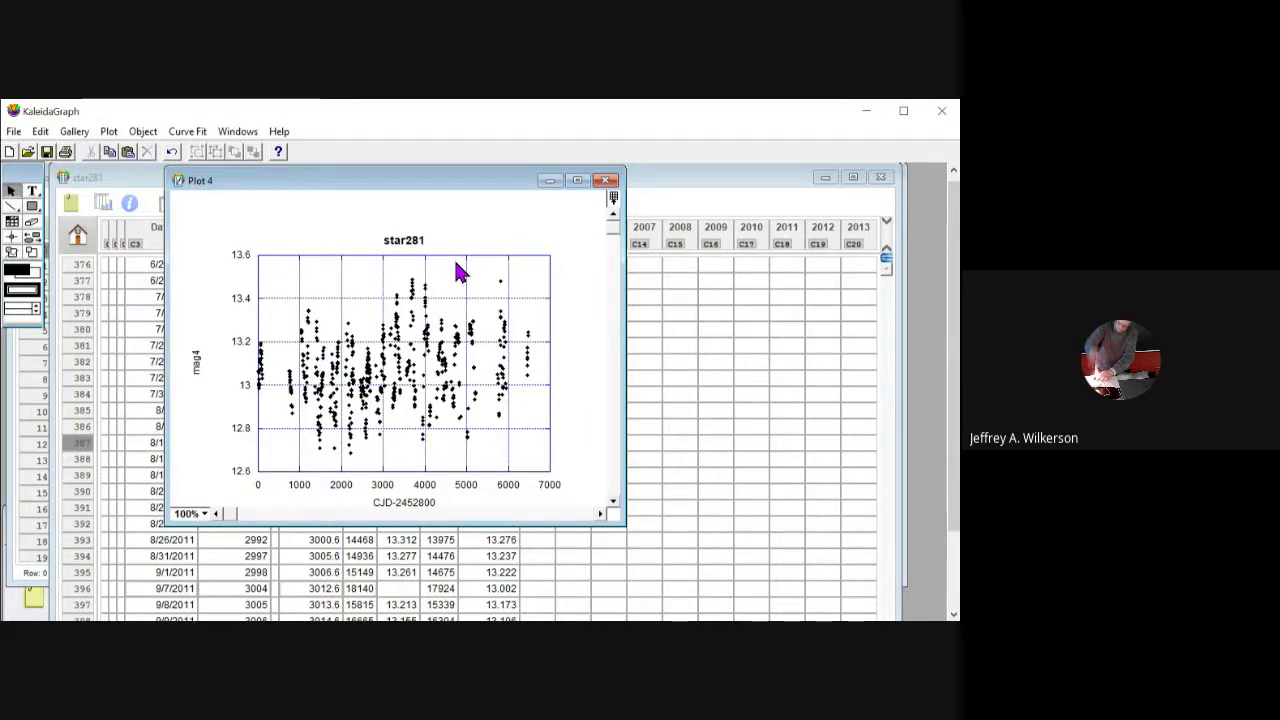
Step: Change the plot title to "Star 281 Light Curve 2003 to 2020"
{"action": "double_click", "coordinate": [406, 240]}
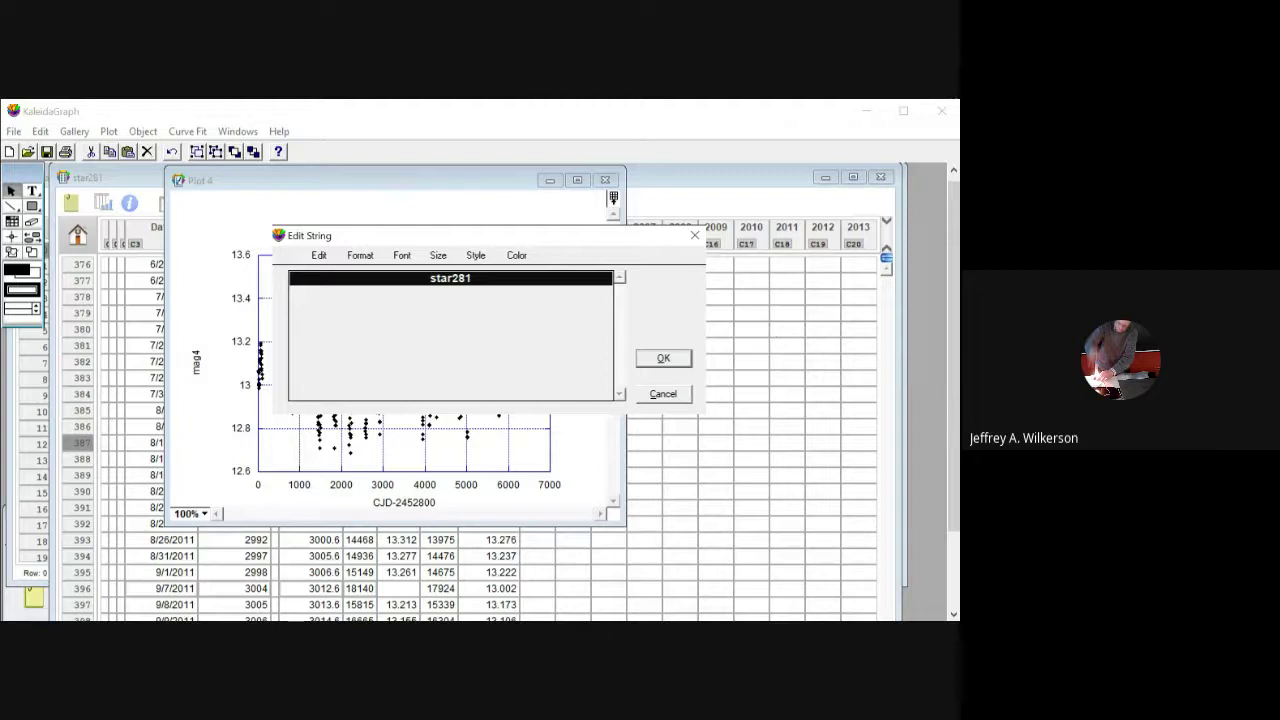
{"action": "left_click", "coordinate": [663, 358]}
{"action": "double_click", "coordinate": [406, 240]}
{"action": "type", "text": "Star"}
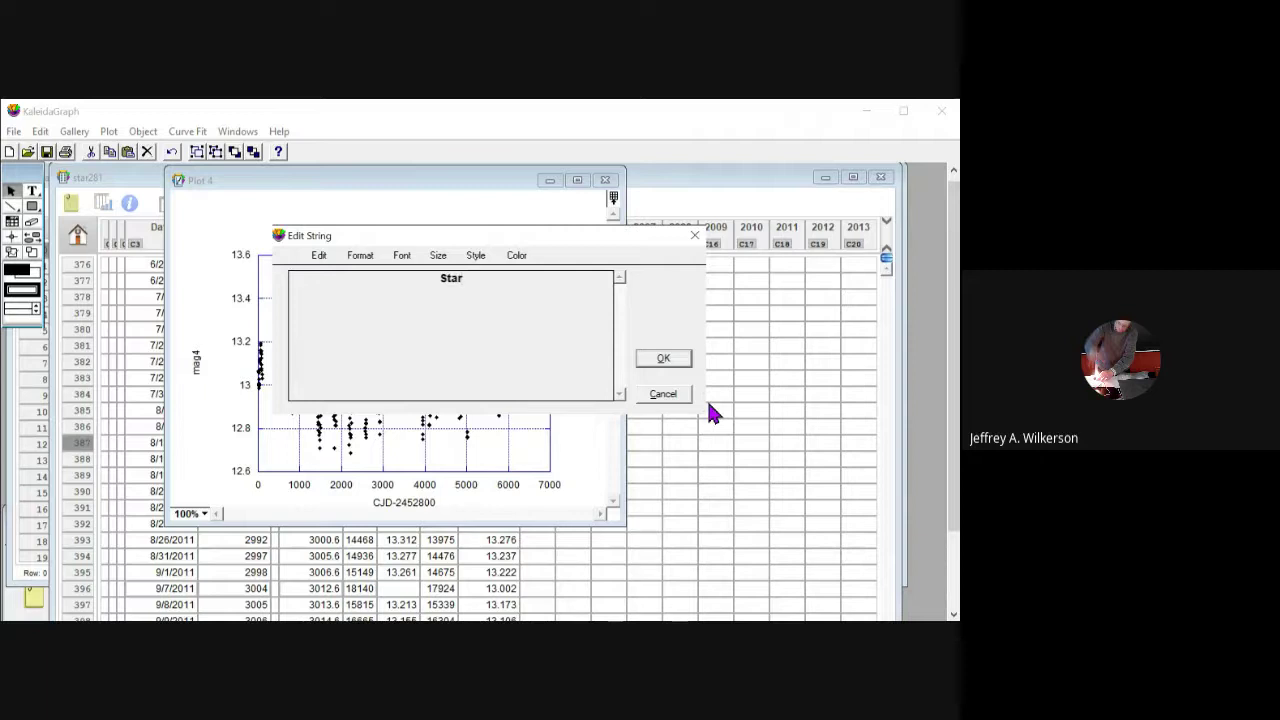
{"action": "type", "text": " 281 Light Curve "}
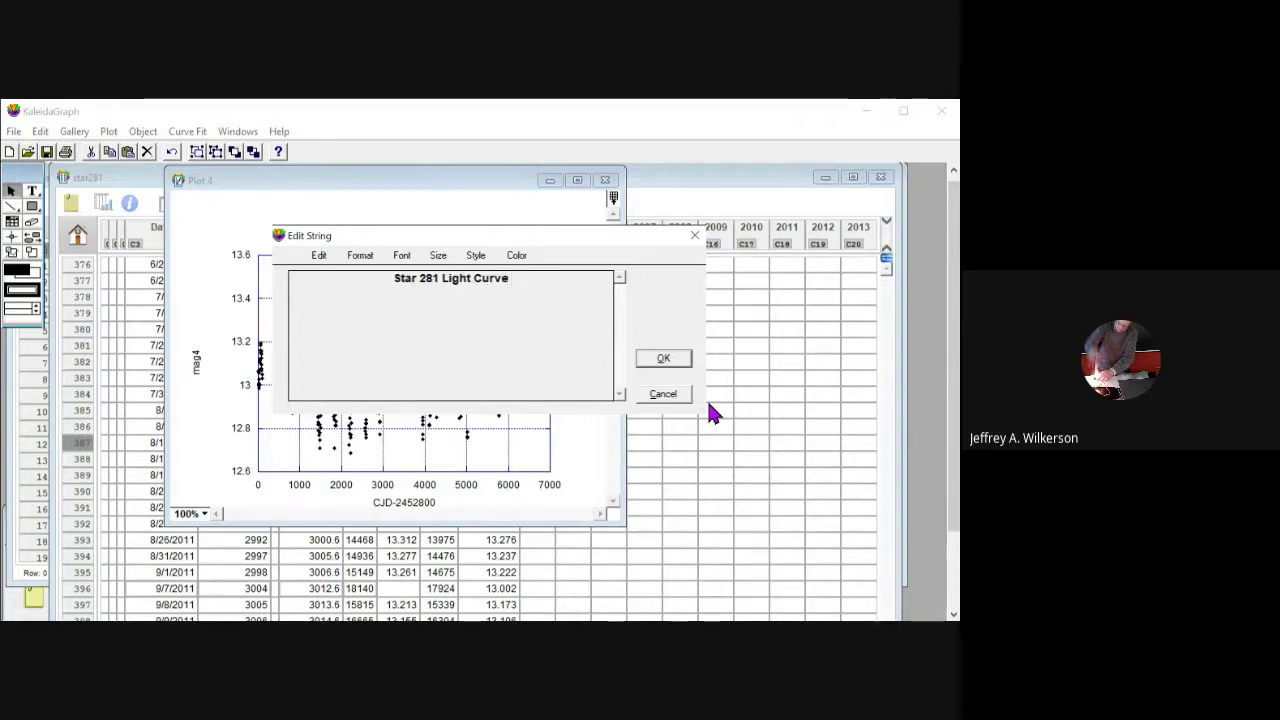
{"action": "type", "text": "2003 to"}
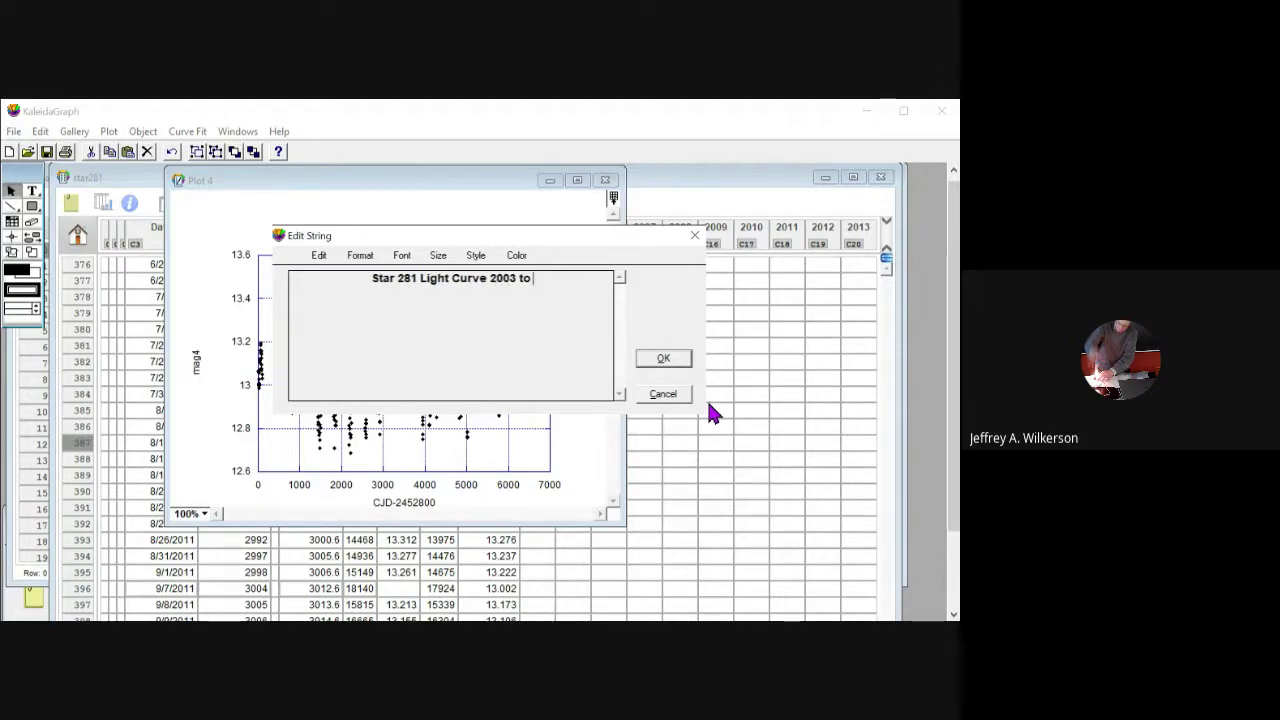
{"action": "type", "text": " 2020"}
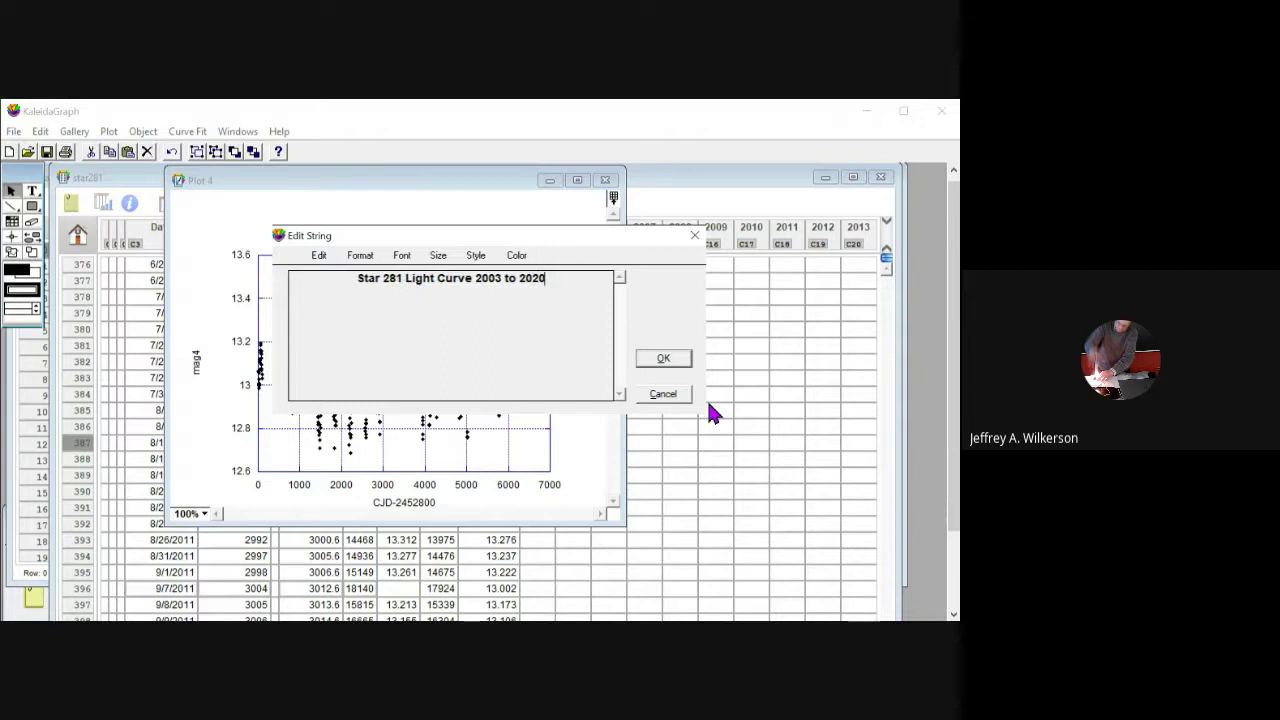
{"action": "left_click", "coordinate": [663, 358]}
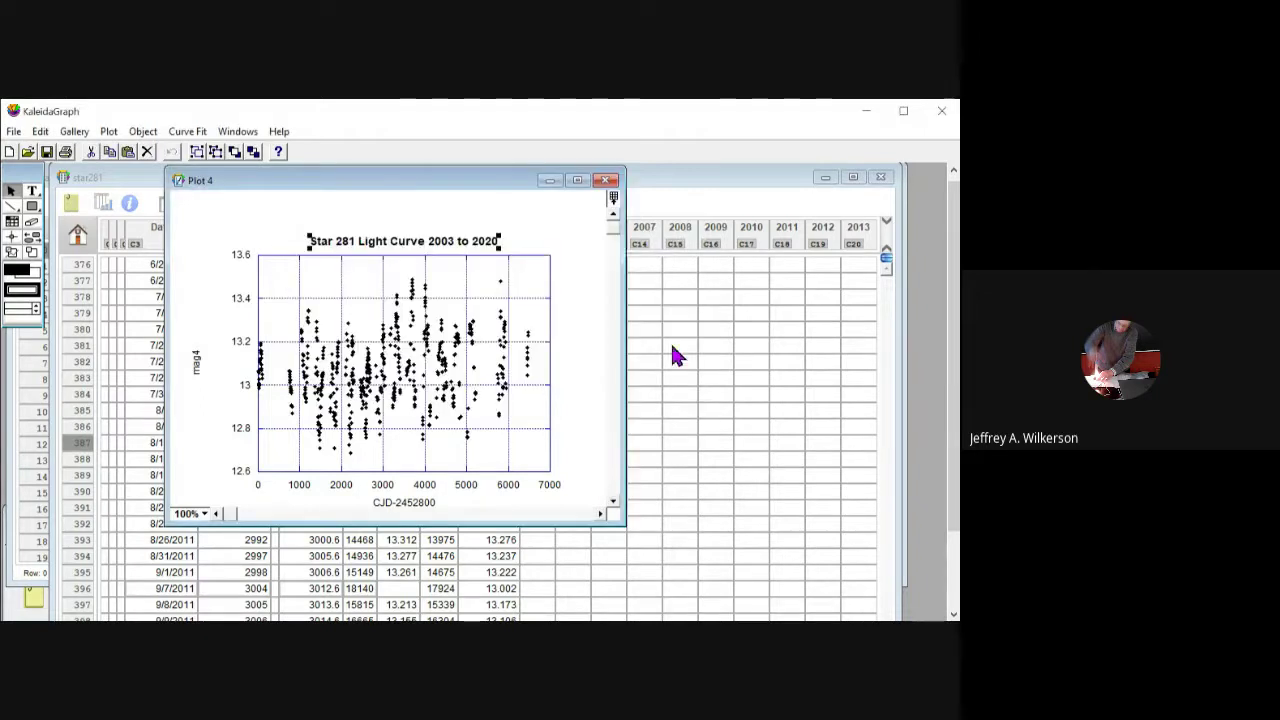
{"action": "left_click", "coordinate": [550, 309]}
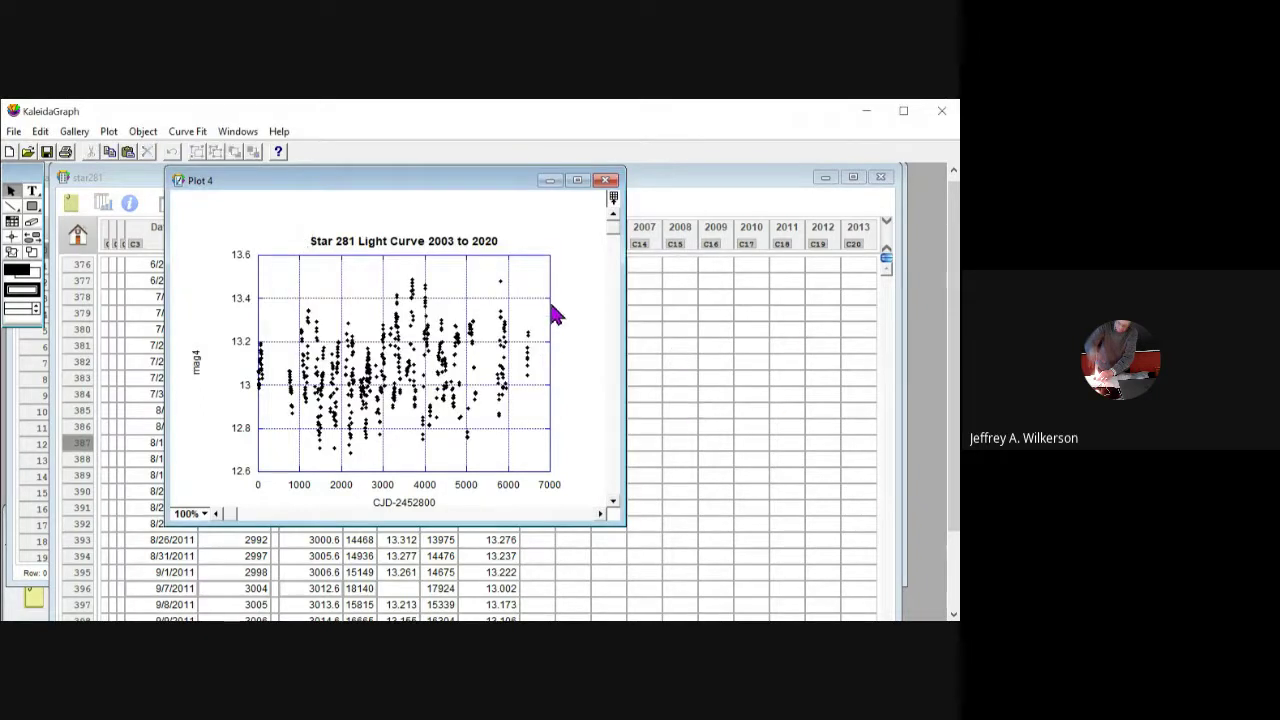
Step: Enlarge the font size of the whole plot title
{"action": "double_click", "coordinate": [549, 309]}
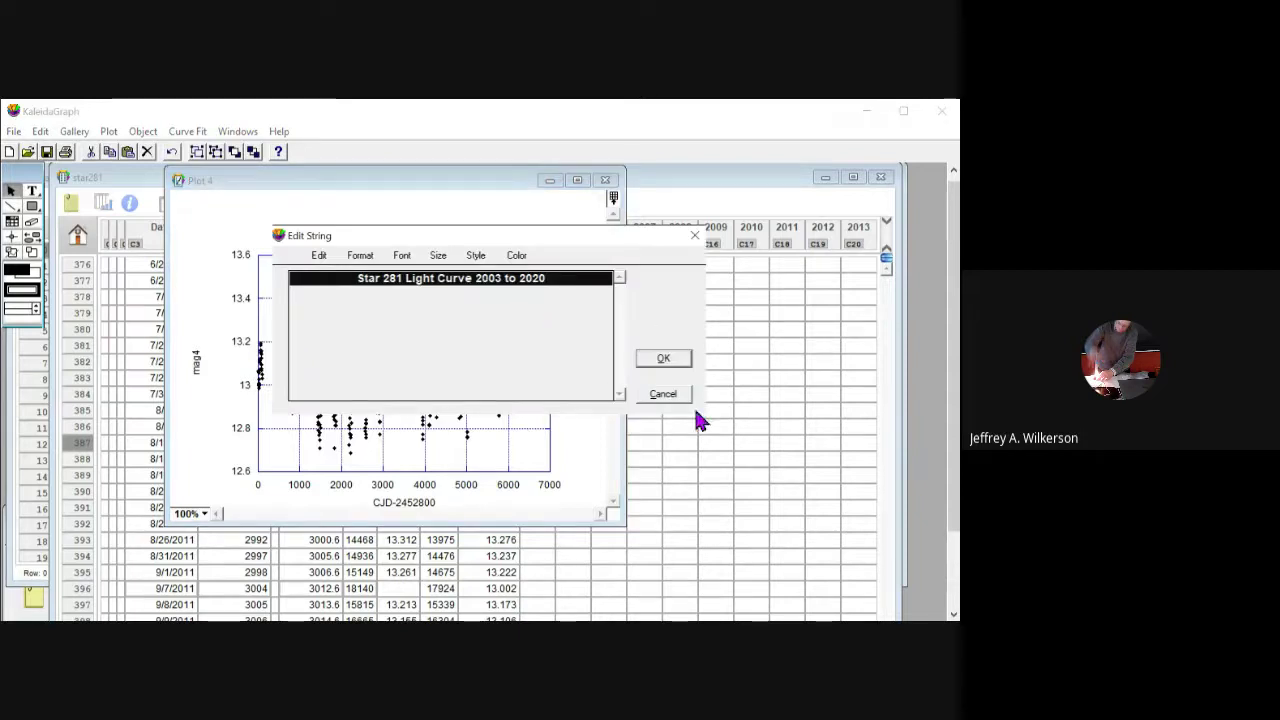
{"action": "left_click", "coordinate": [438, 255]}
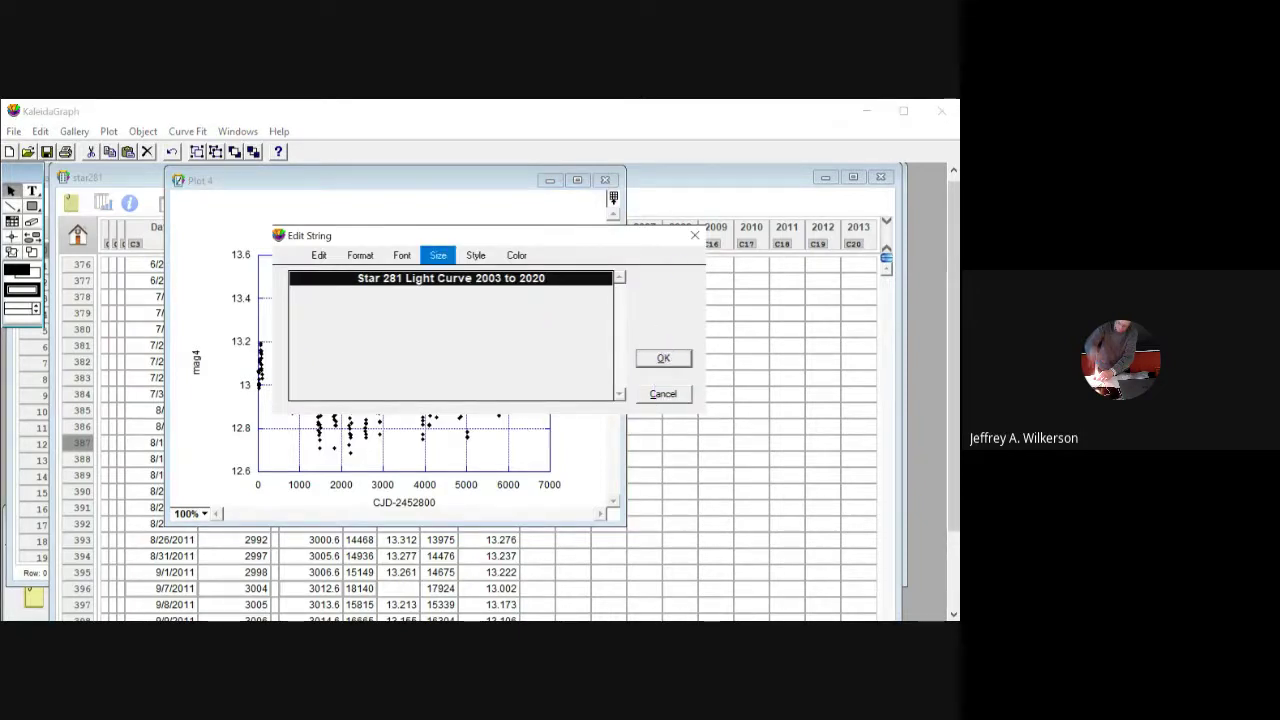
{"action": "left_click", "coordinate": [468, 359]}
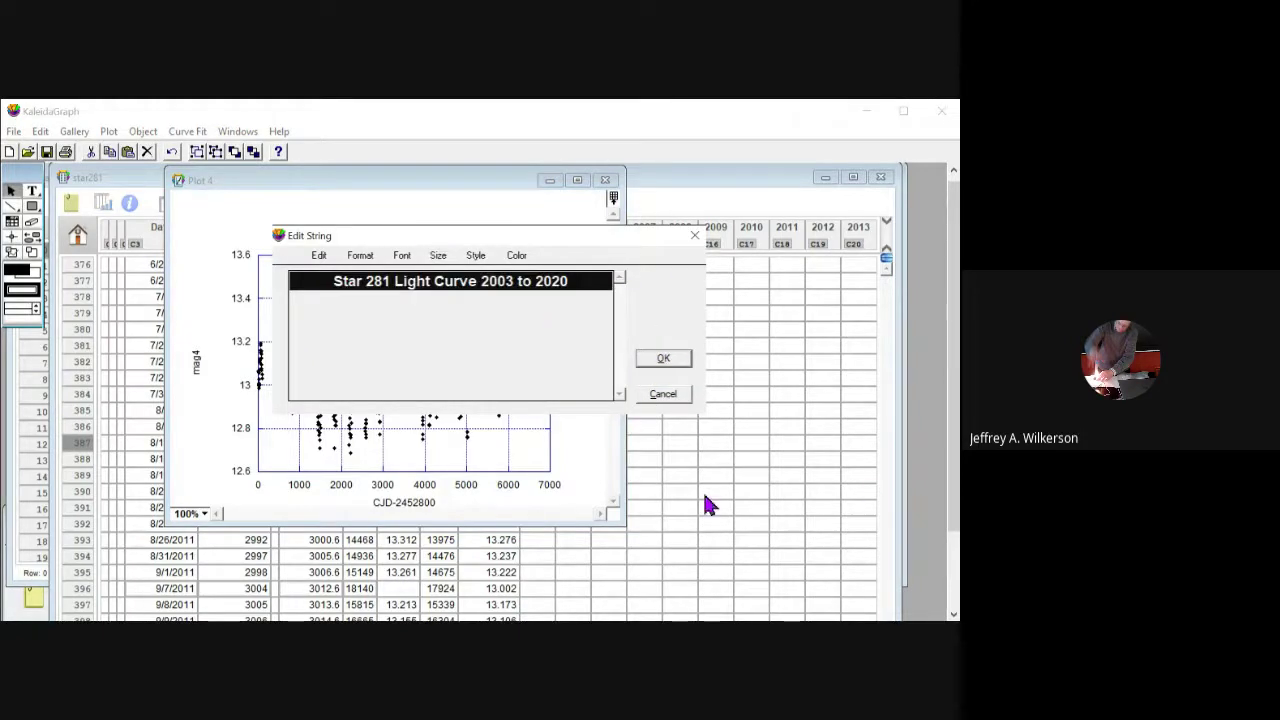
{"action": "left_click", "coordinate": [663, 358]}
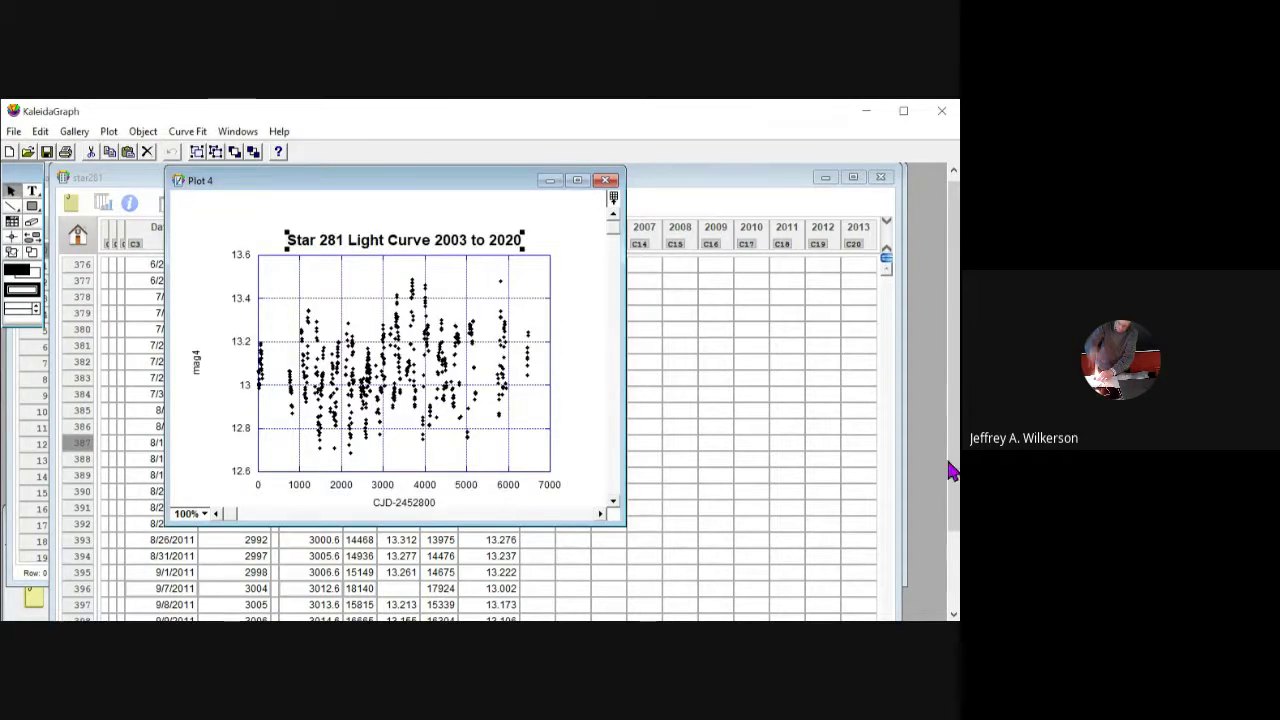
Step: Reduce the plot title to a font size smaller than its original one
{"action": "double_click", "coordinate": [404, 240]}
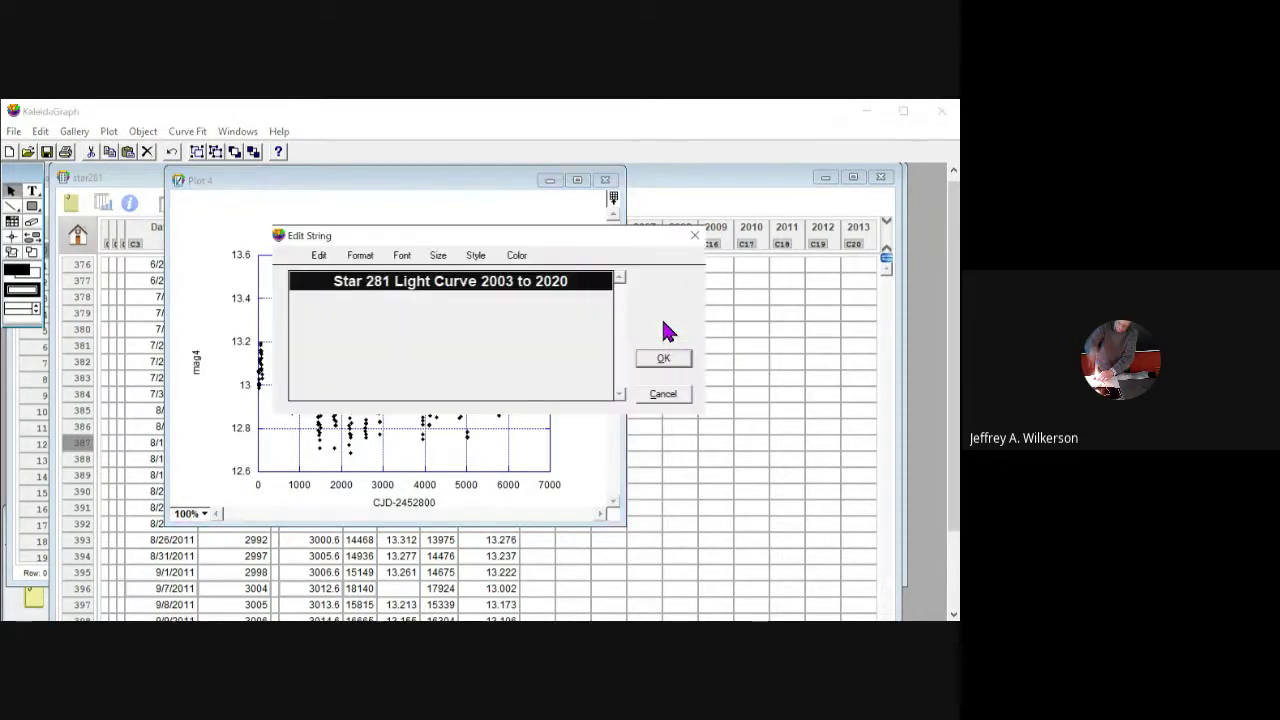
{"action": "left_click", "coordinate": [438, 255]}
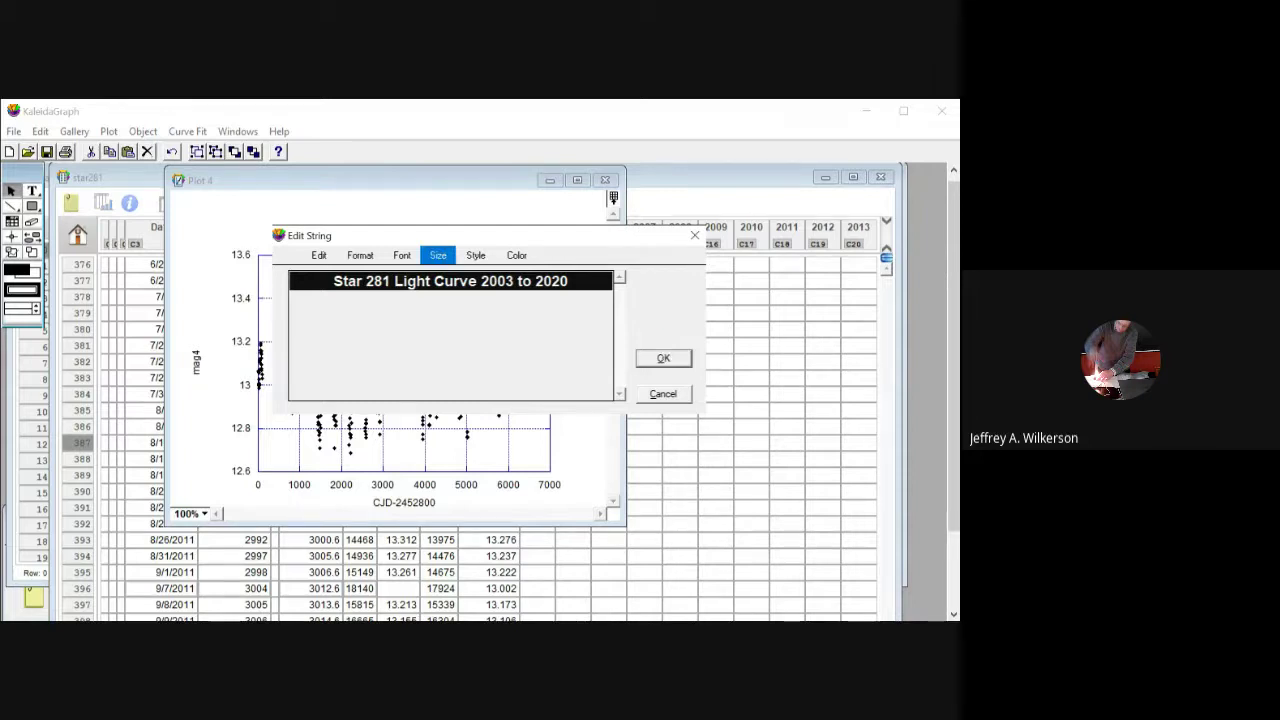
{"action": "key", "text": "Return"}
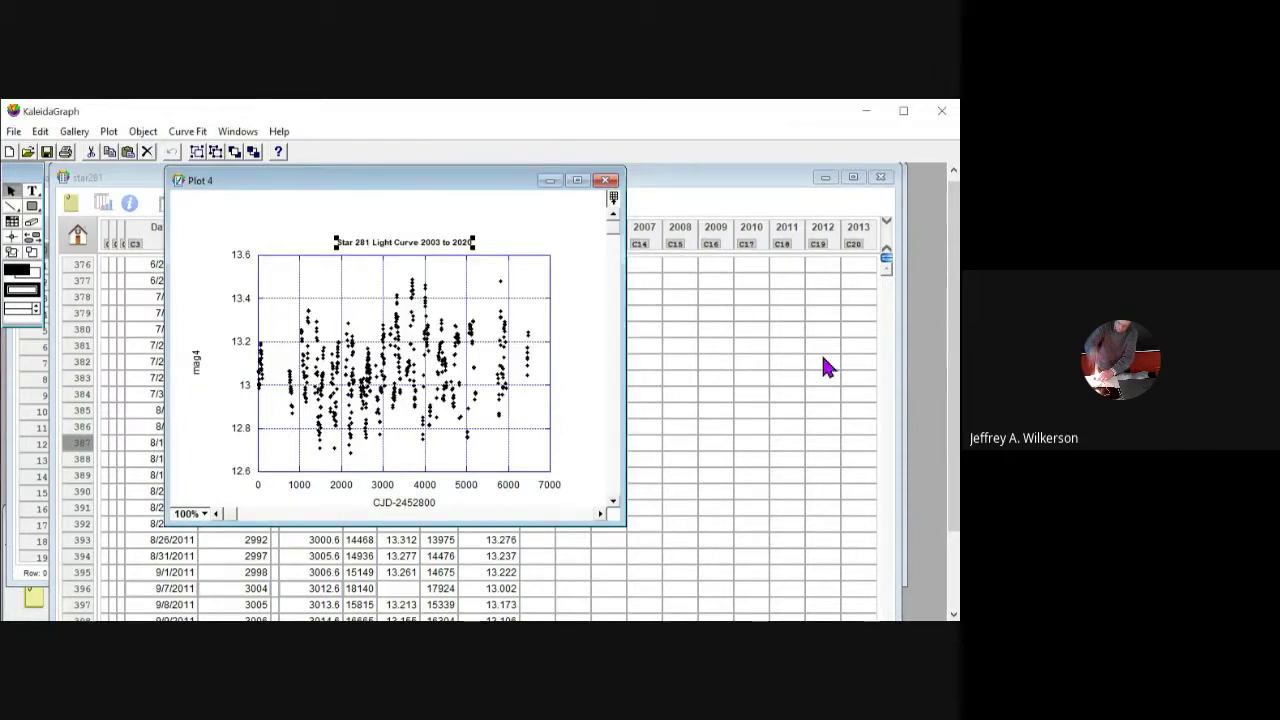
Step: Increase the plot title's font size by a small amount
{"action": "key", "text": "Return"}
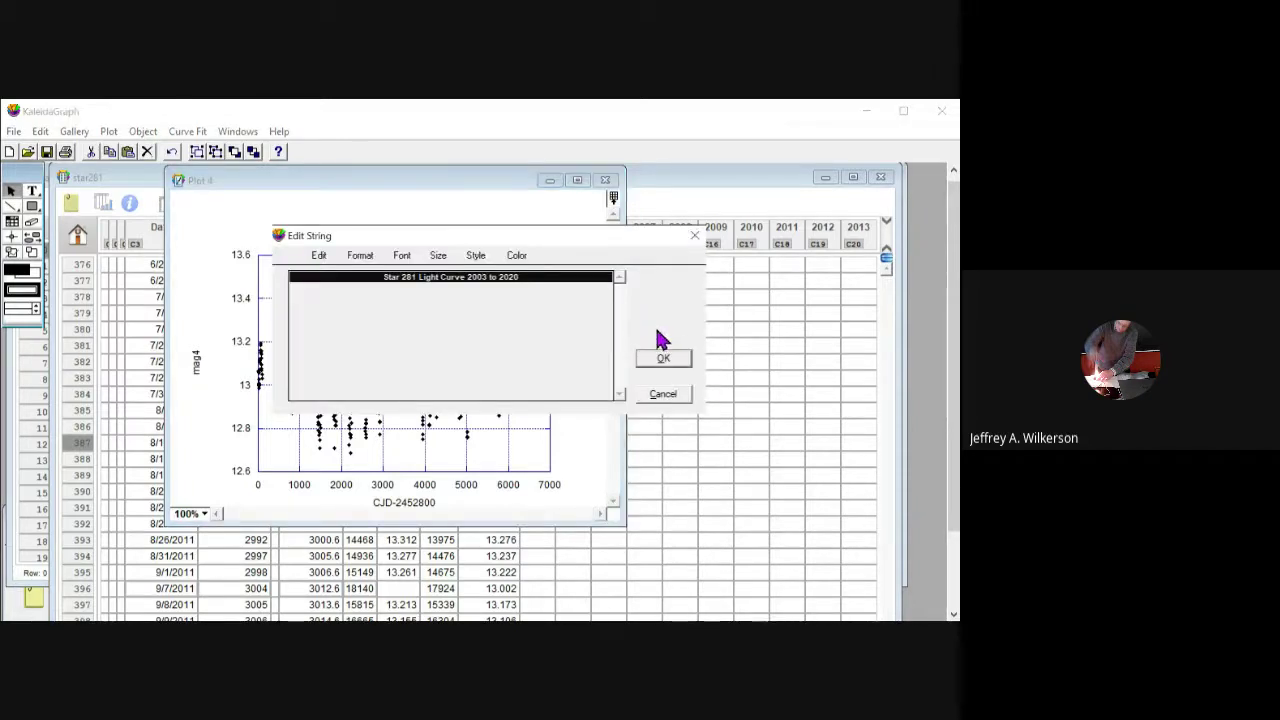
{"action": "left_click", "coordinate": [438, 255]}
{"action": "left_click", "coordinate": [450, 360]}
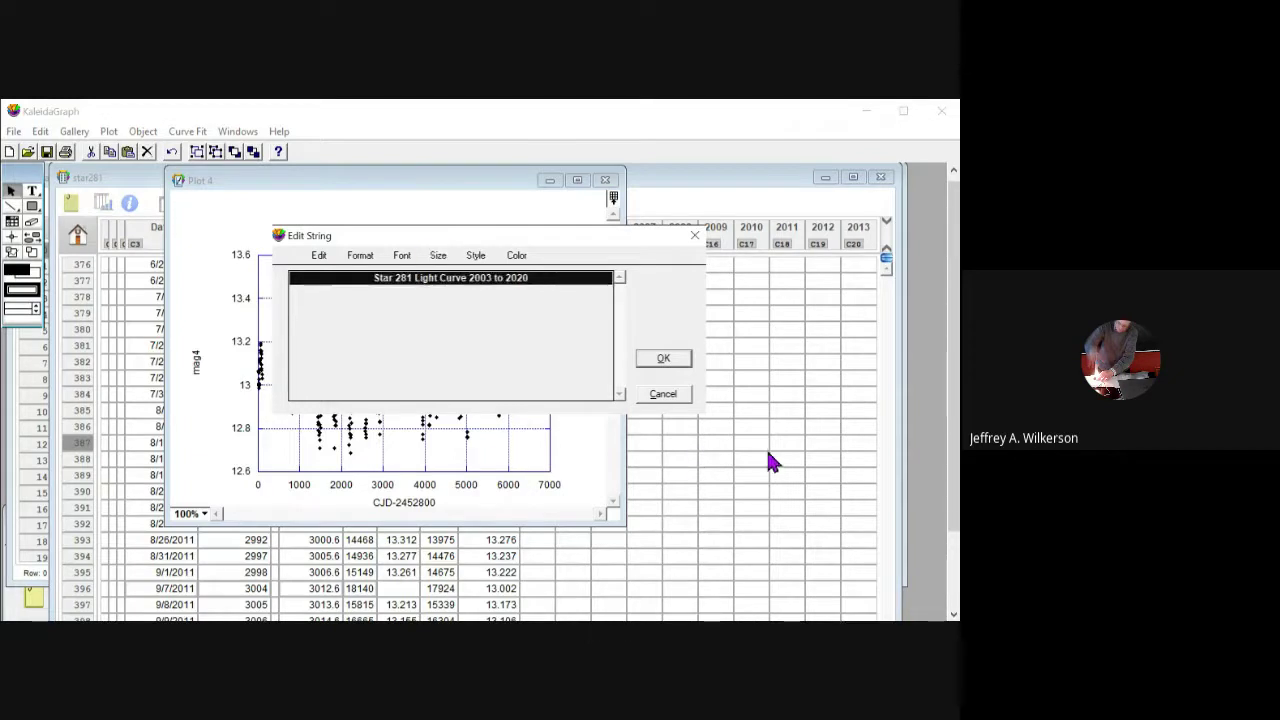
{"action": "left_click", "coordinate": [438, 255]}
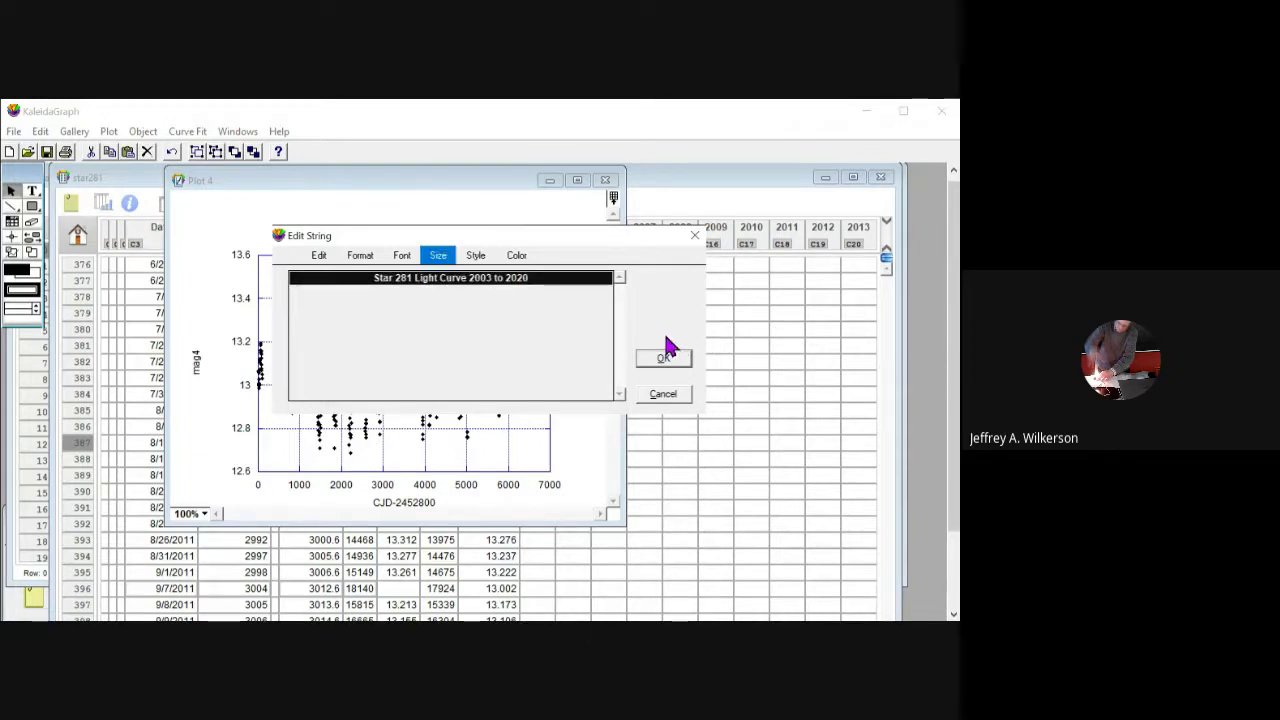
{"action": "left_click", "coordinate": [780, 335]}
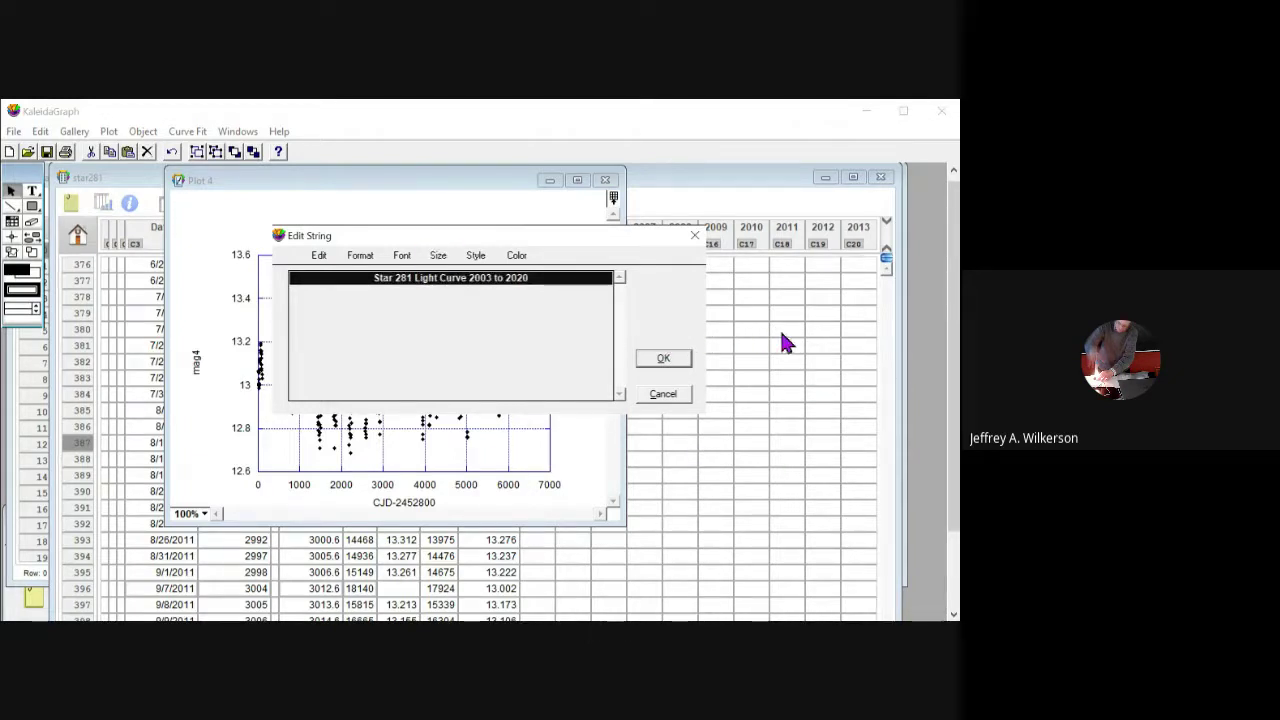
Step: Color the plot title red and make it italic
{"action": "left_click", "coordinate": [516, 255]}
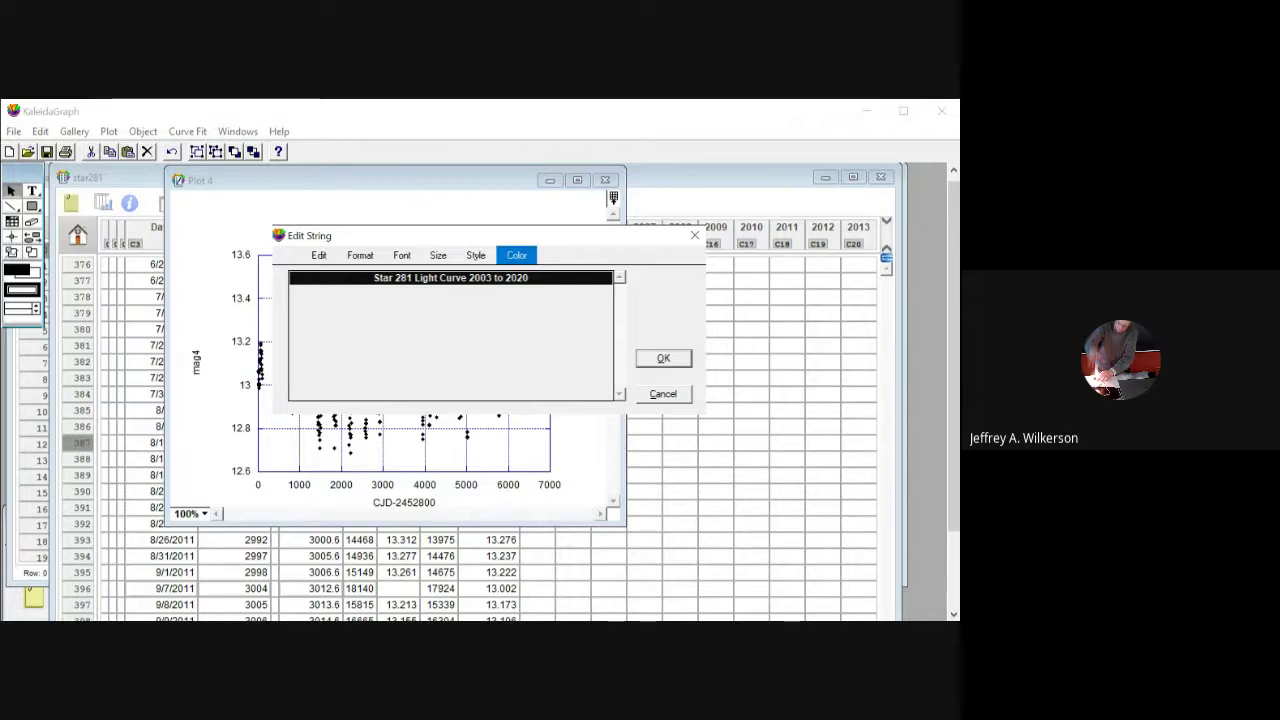
{"action": "left_click", "coordinate": [866, 487]}
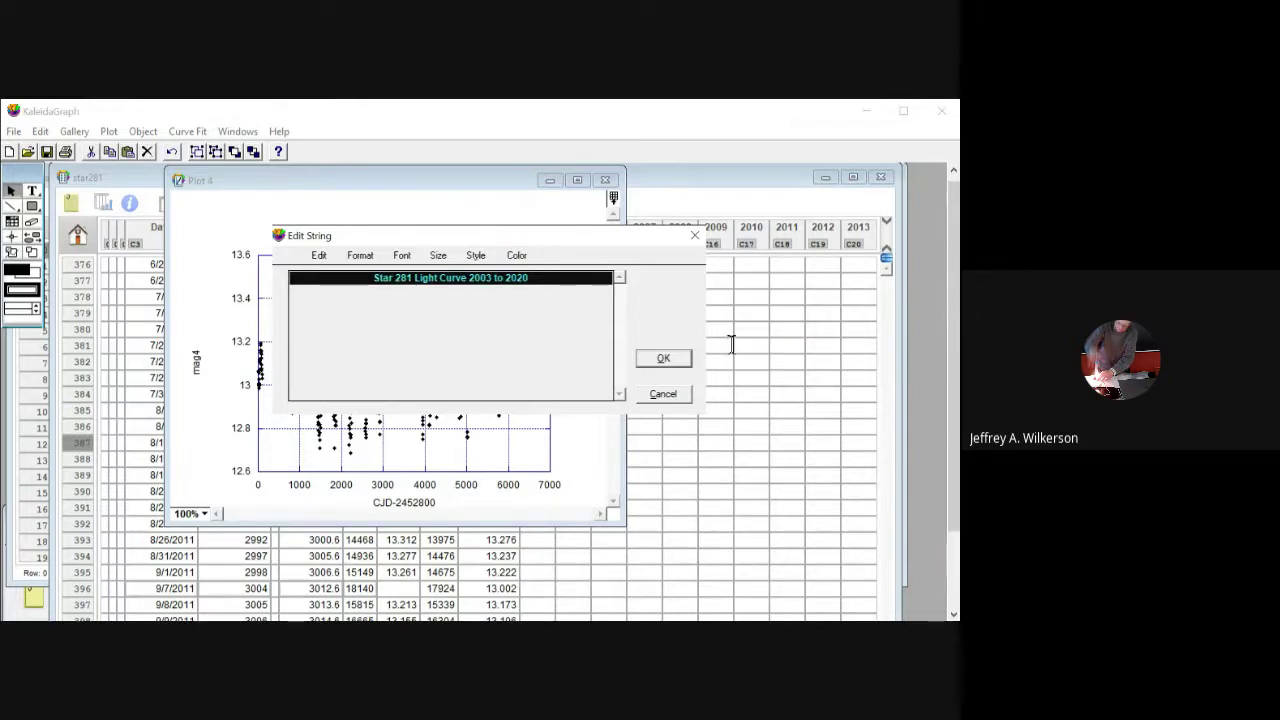
{"action": "left_click", "coordinate": [476, 255]}
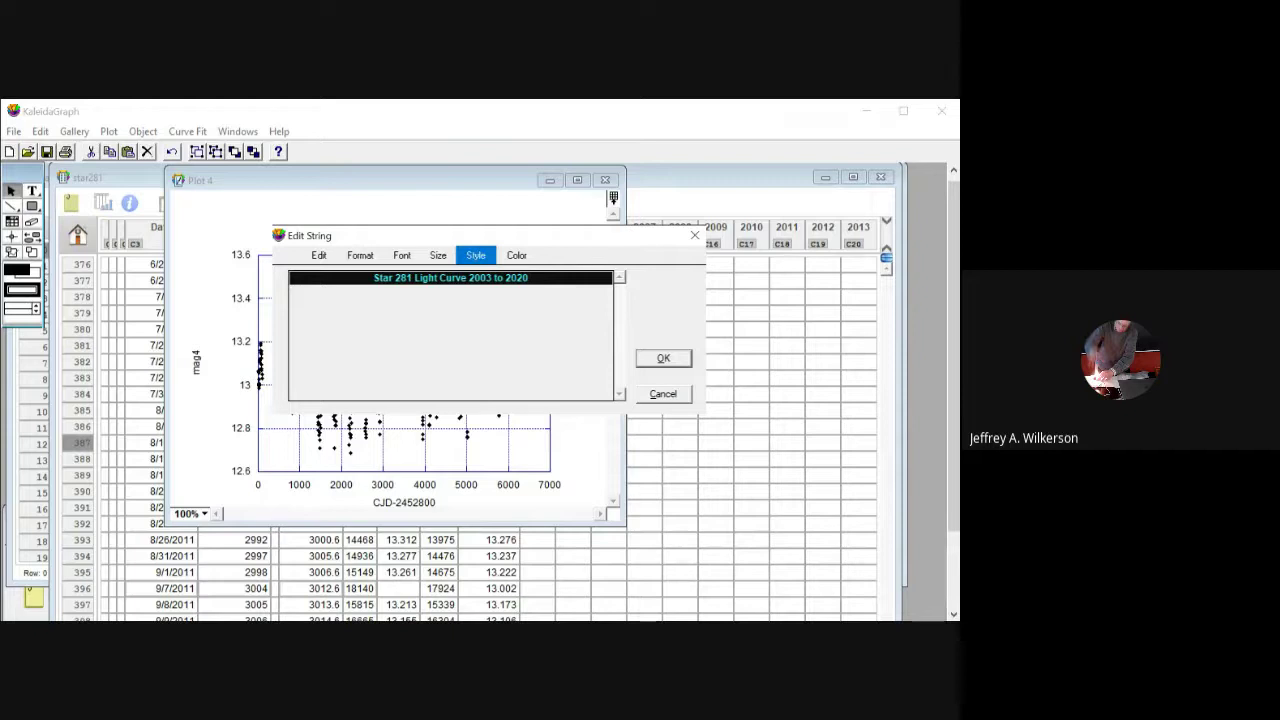
{"action": "left_click", "coordinate": [819, 441]}
{"action": "key", "text": "Return"}
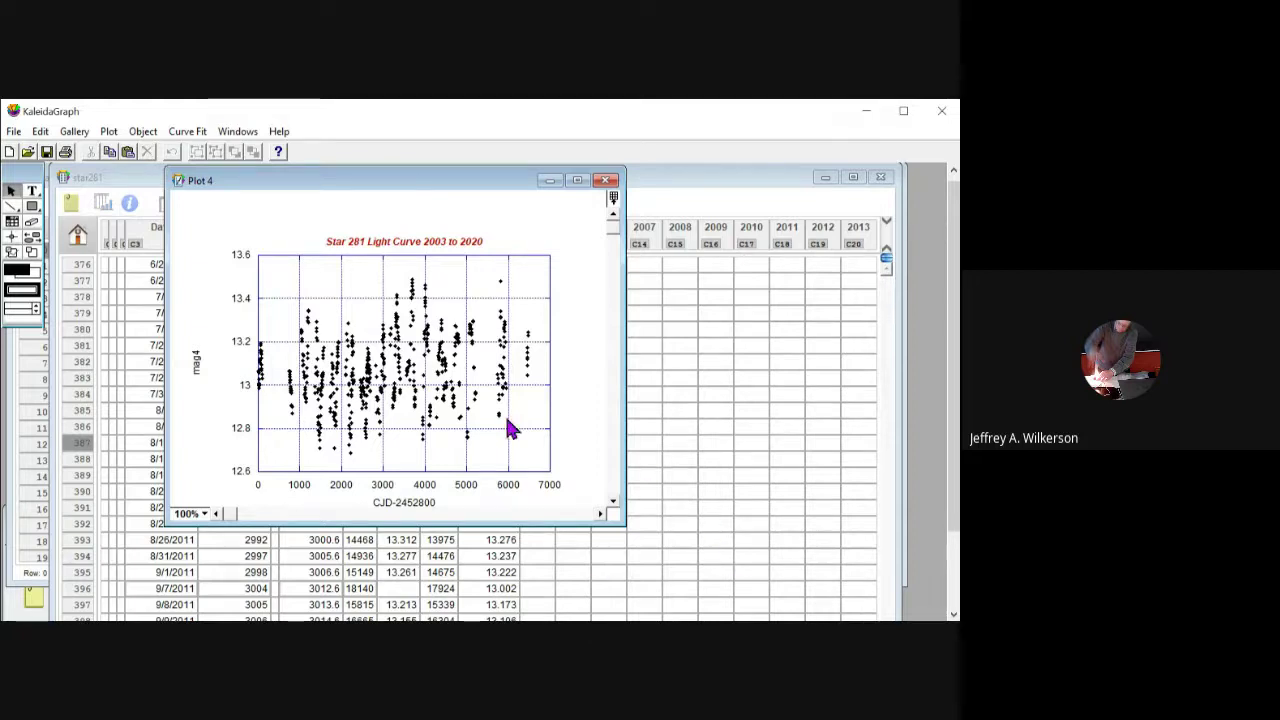
Step: Move the mag4 label closer to the vertical axis and change its text to "Magnitude"
{"action": "left_click", "coordinate": [197, 362]}
{"action": "left_click_drag", "start_coordinate": [197, 362], "coordinate": [216, 361]}
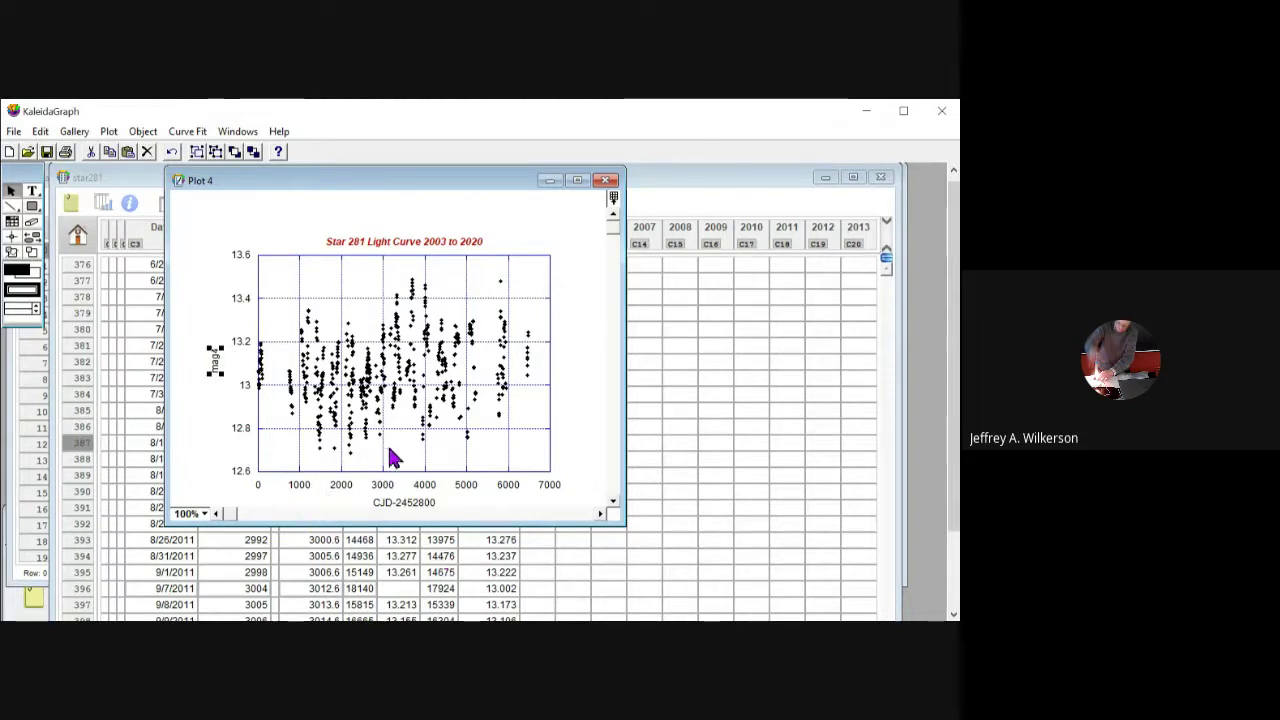
{"action": "key", "text": "ctrl+e"}
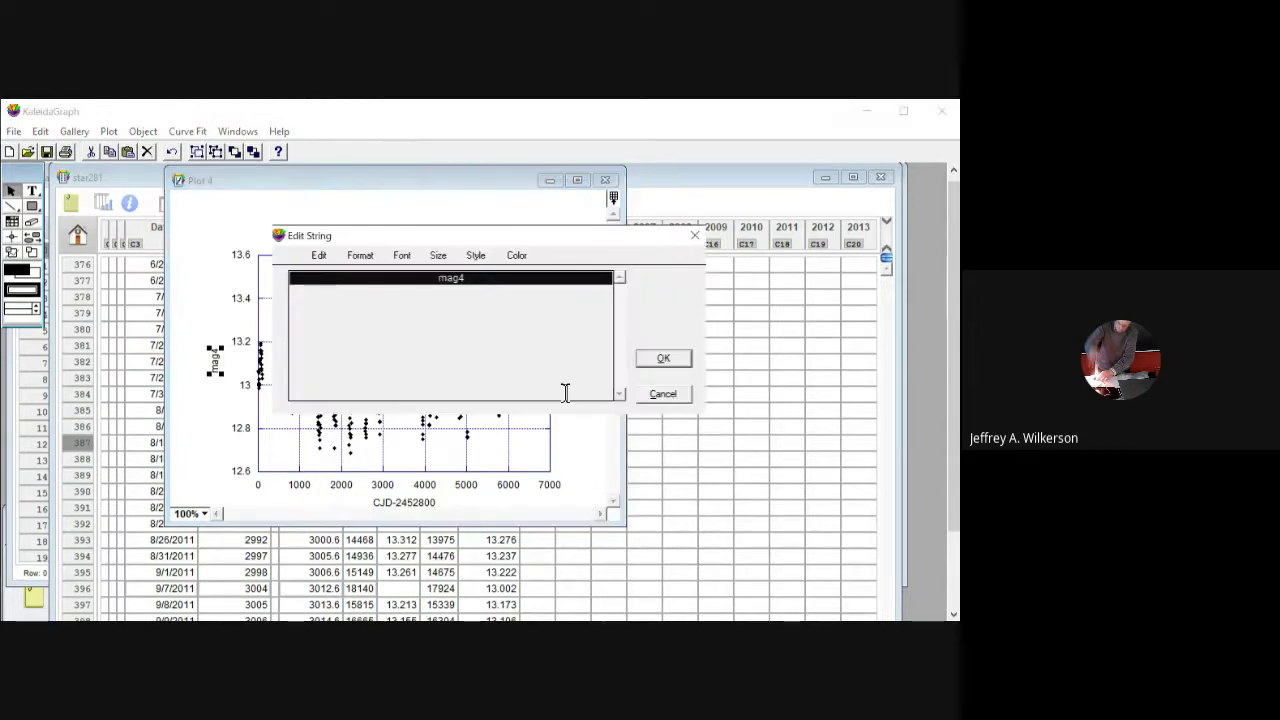
{"action": "type", "text": "Ma"}
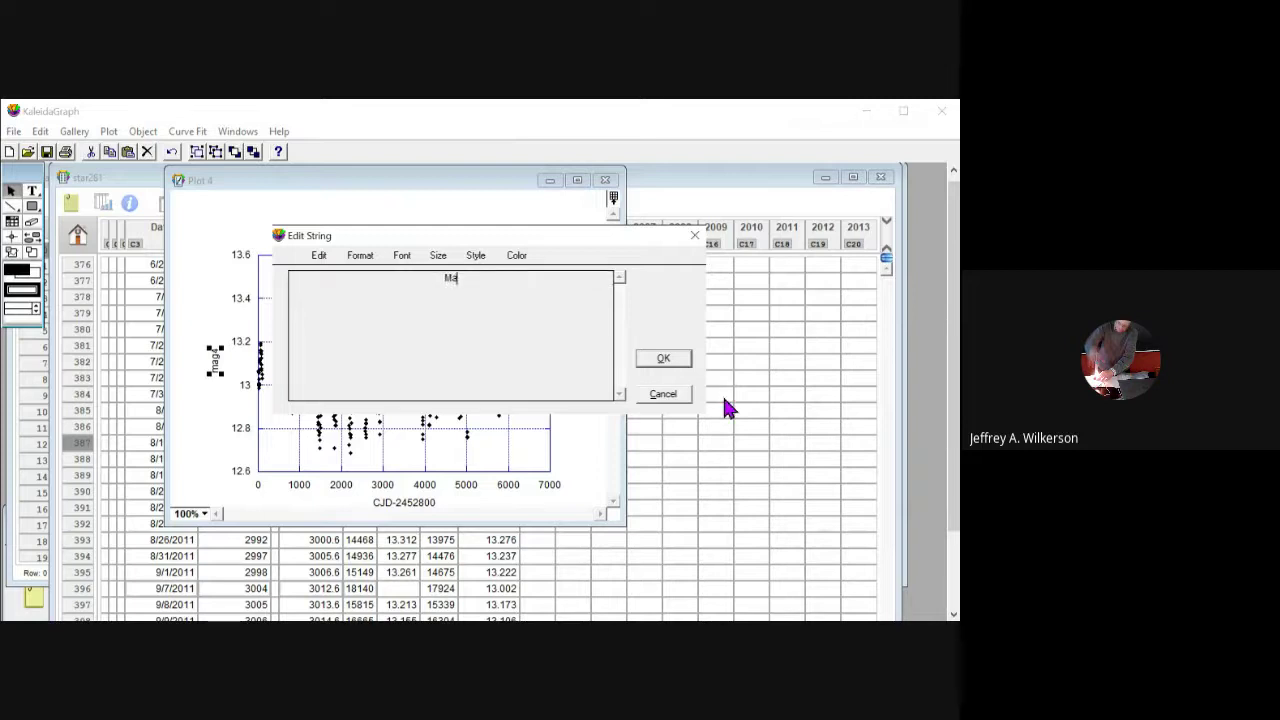
{"action": "type", "text": "gniyude"}
{"action": "key", "text": "BackSpace"}
{"action": "key", "text": "BackSpace"}
{"action": "key", "text": "BackSpace"}
{"action": "key", "text": "BackSpace"}
{"action": "type", "text": "tude"}
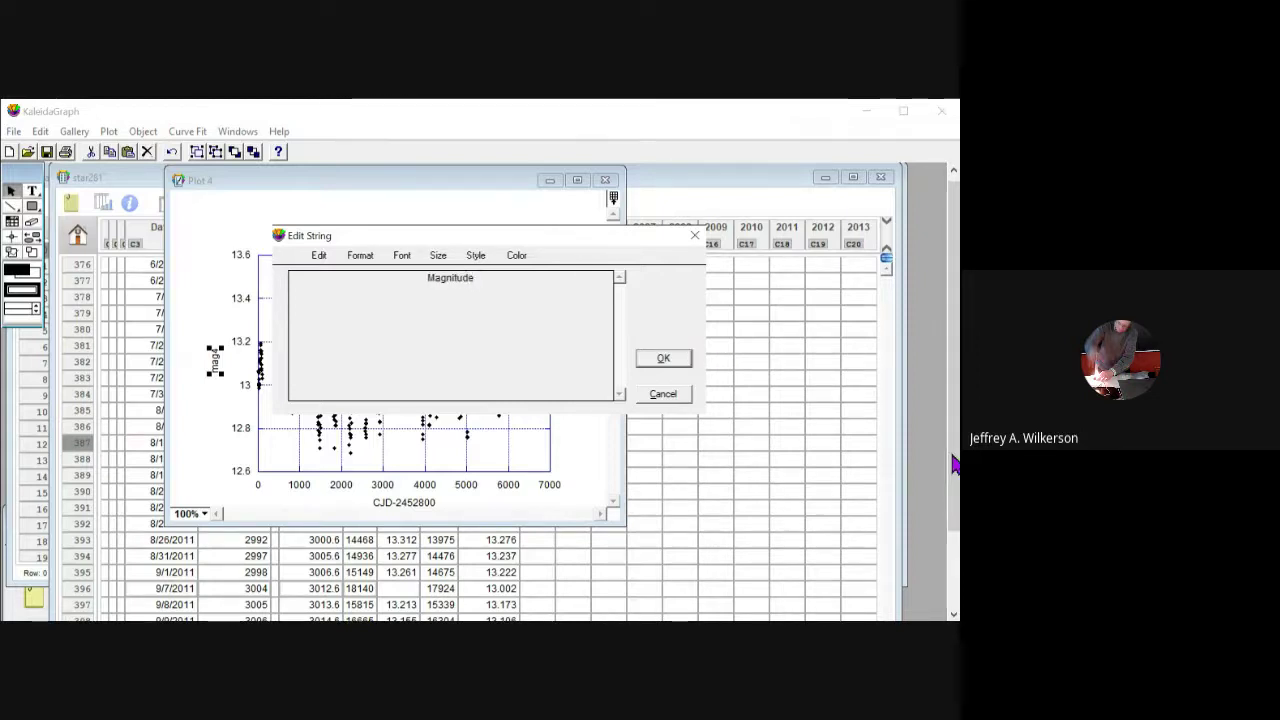
{"action": "key", "text": "Return"}
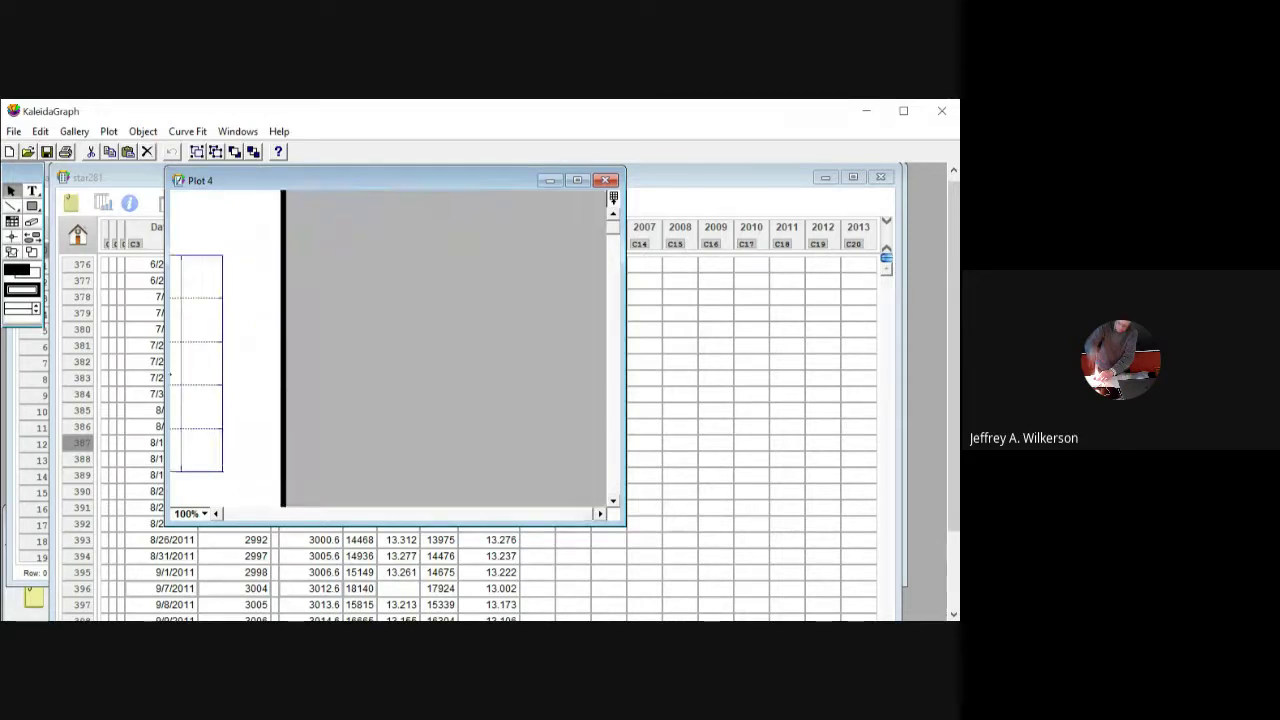
Step: Replace CJD in the horizontal axis label so that it reads "Mean julian Date-2452800"
{"action": "double_click", "coordinate": [404, 503]}
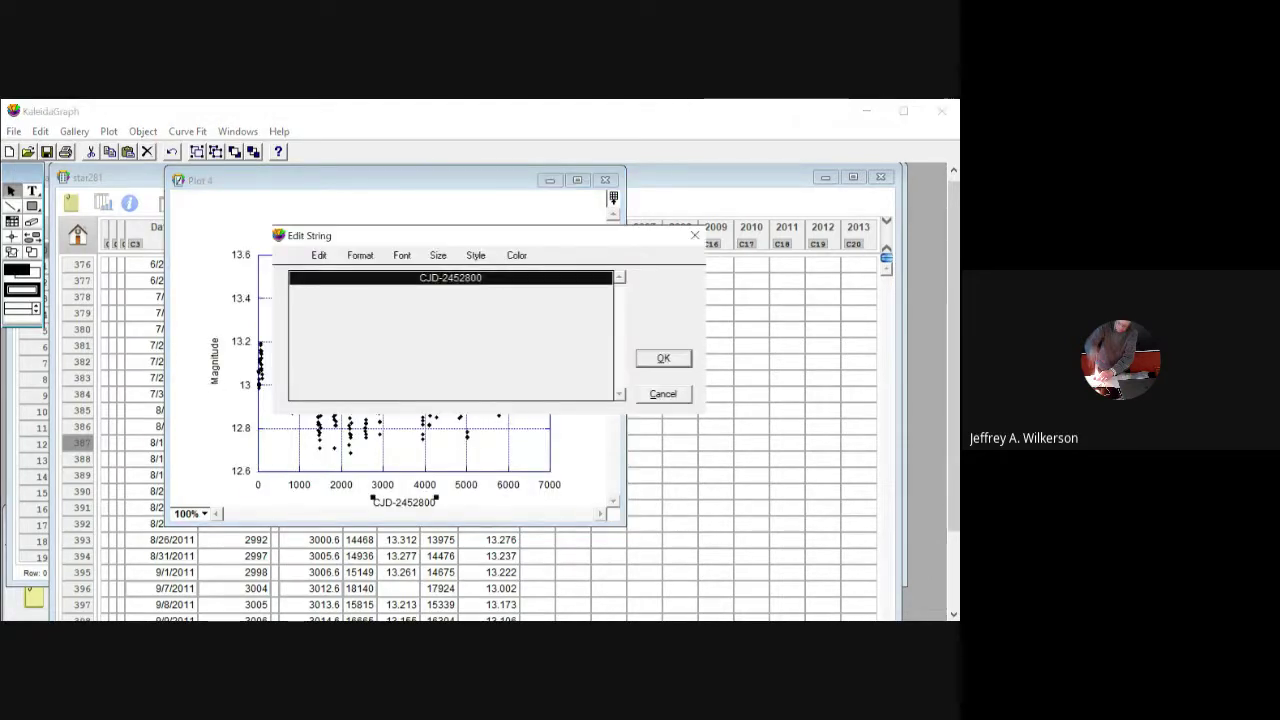
{"action": "left_click", "coordinate": [427, 278]}
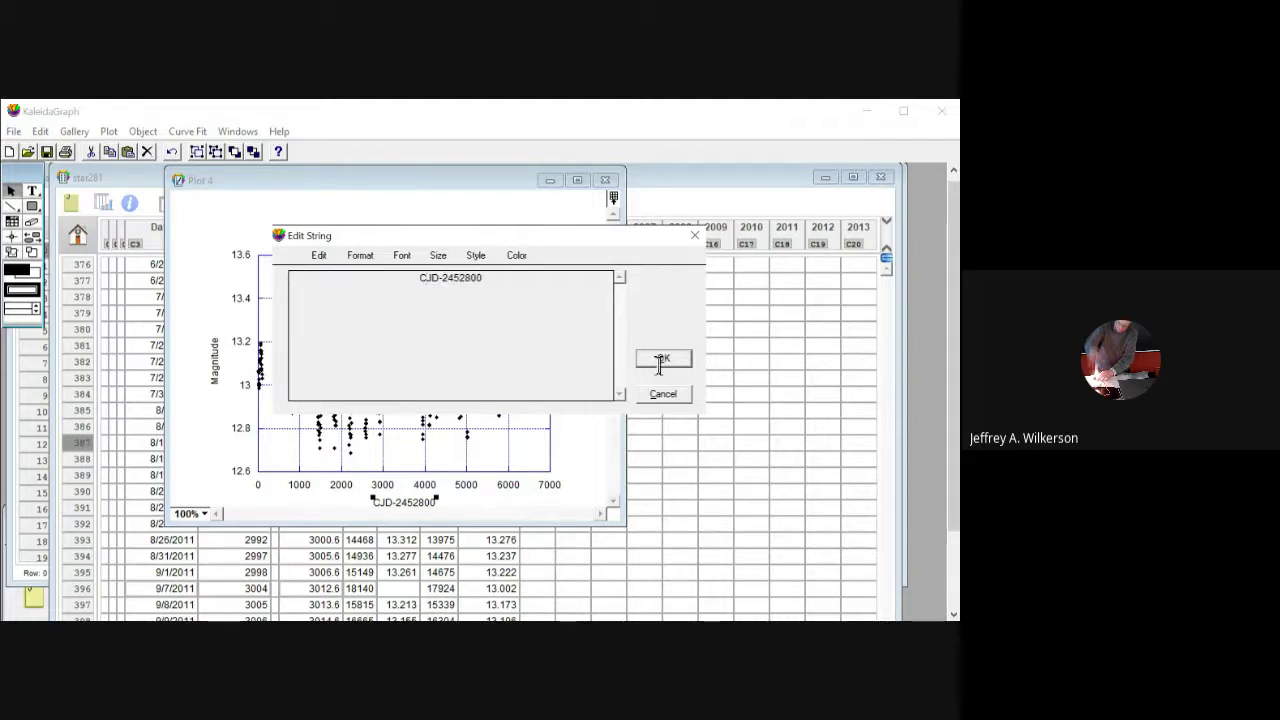
{"action": "key", "text": "Right"}
{"action": "key", "text": "Right"}
{"action": "key", "text": "shift+Left"}
{"action": "key", "text": "shift+Left"}
{"action": "key", "text": "shift+Left"}
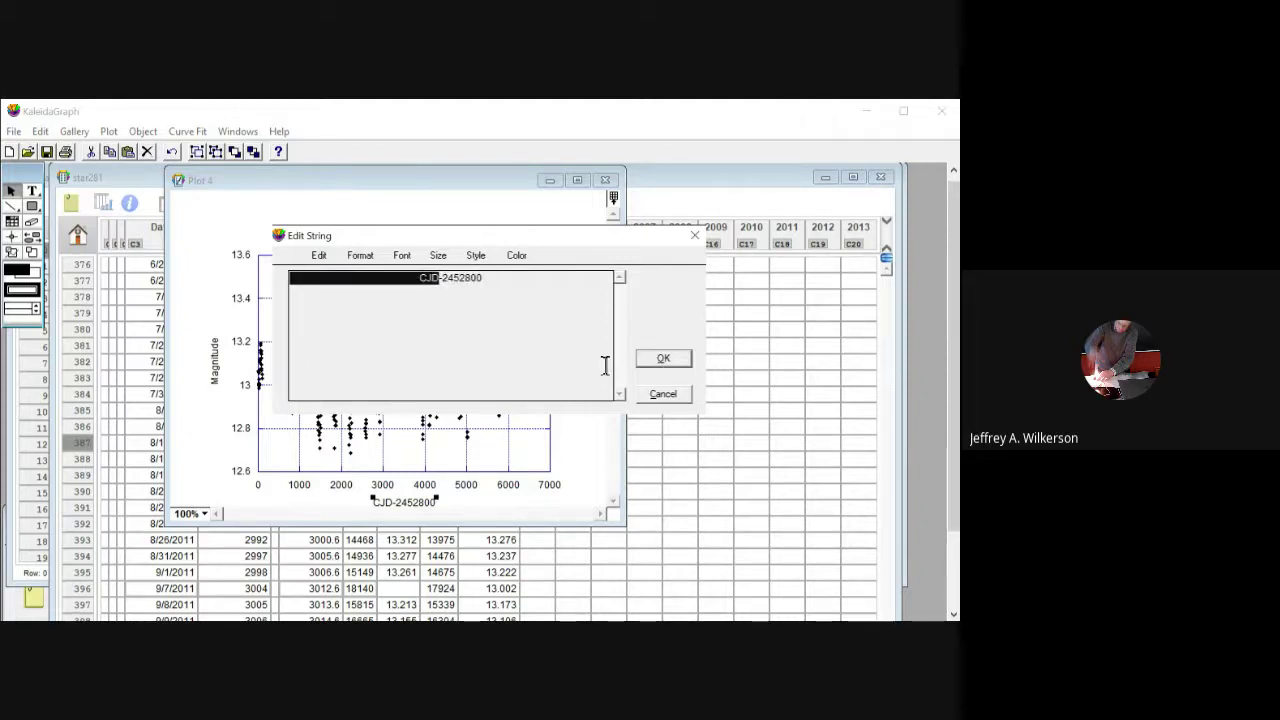
{"action": "key", "text": "BackSpace"}
{"action": "type", "text": "Mean"}
{"action": "type", "text": " julian Da"}
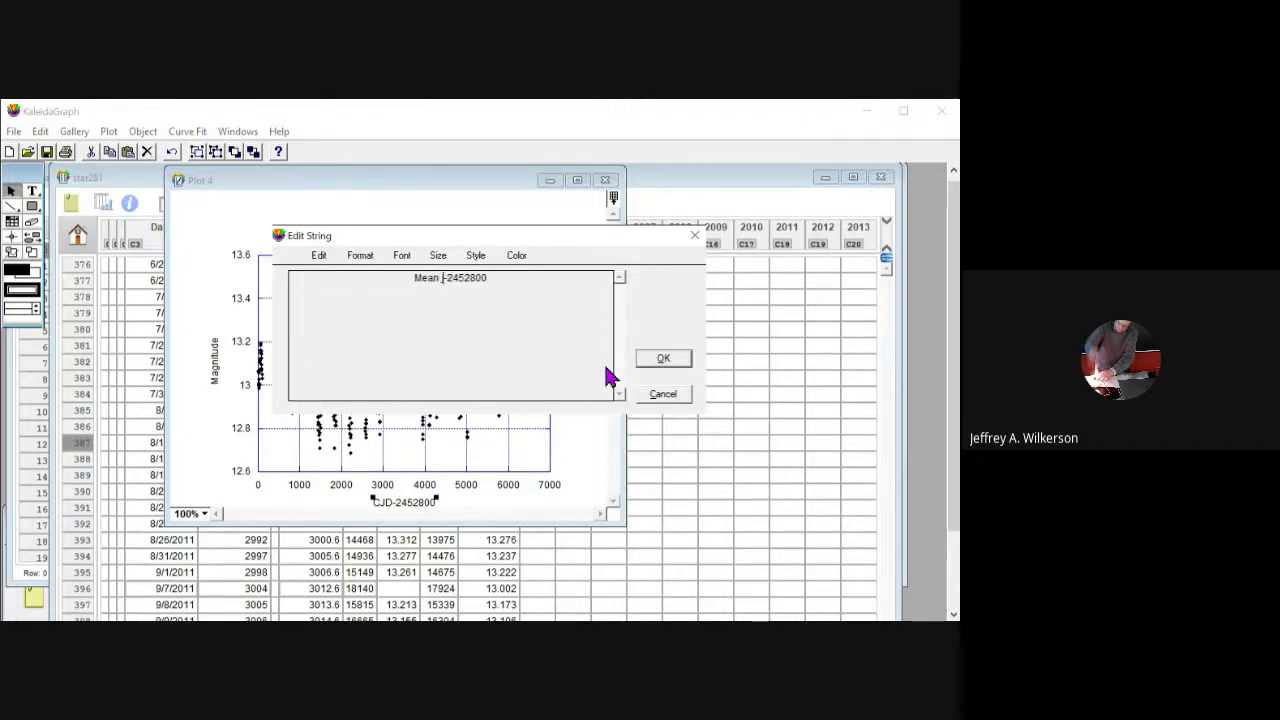
{"action": "type", "text": "te"}
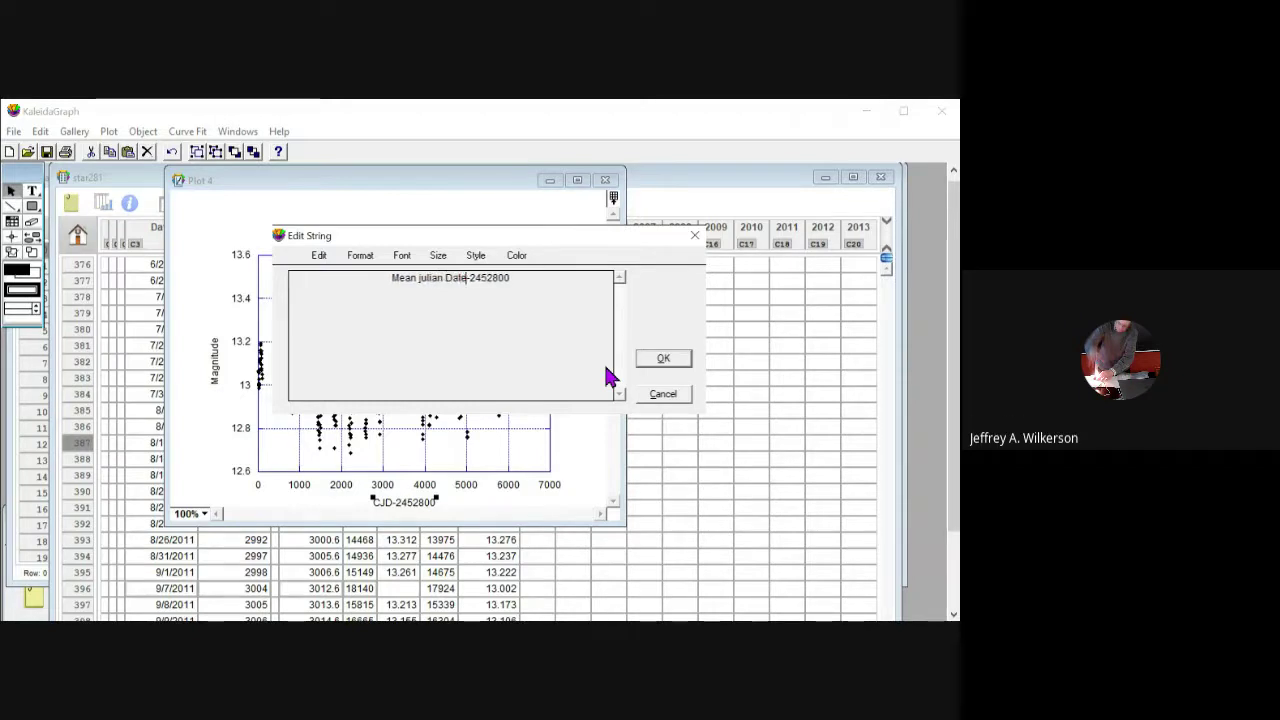
{"action": "key", "text": "Return"}
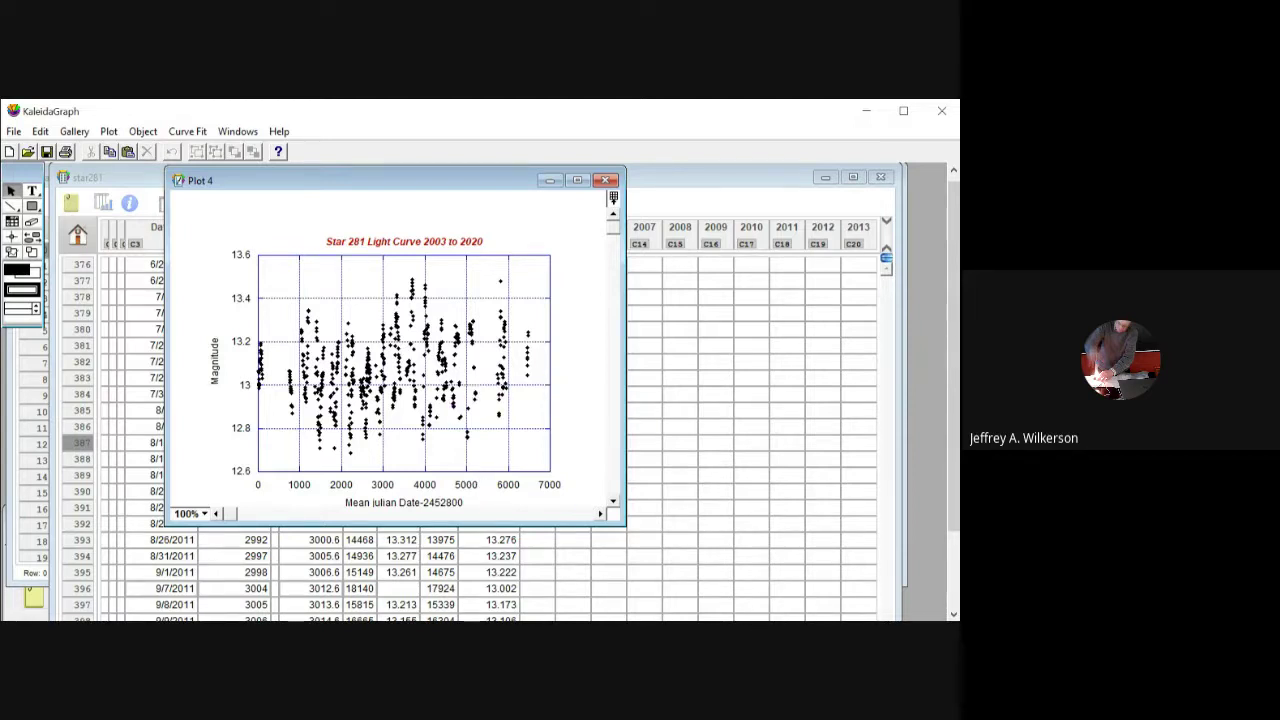
Step: Set the background color of the whole plot to bright yellow-green in the axis options
{"action": "double_click", "coordinate": [404, 471]}
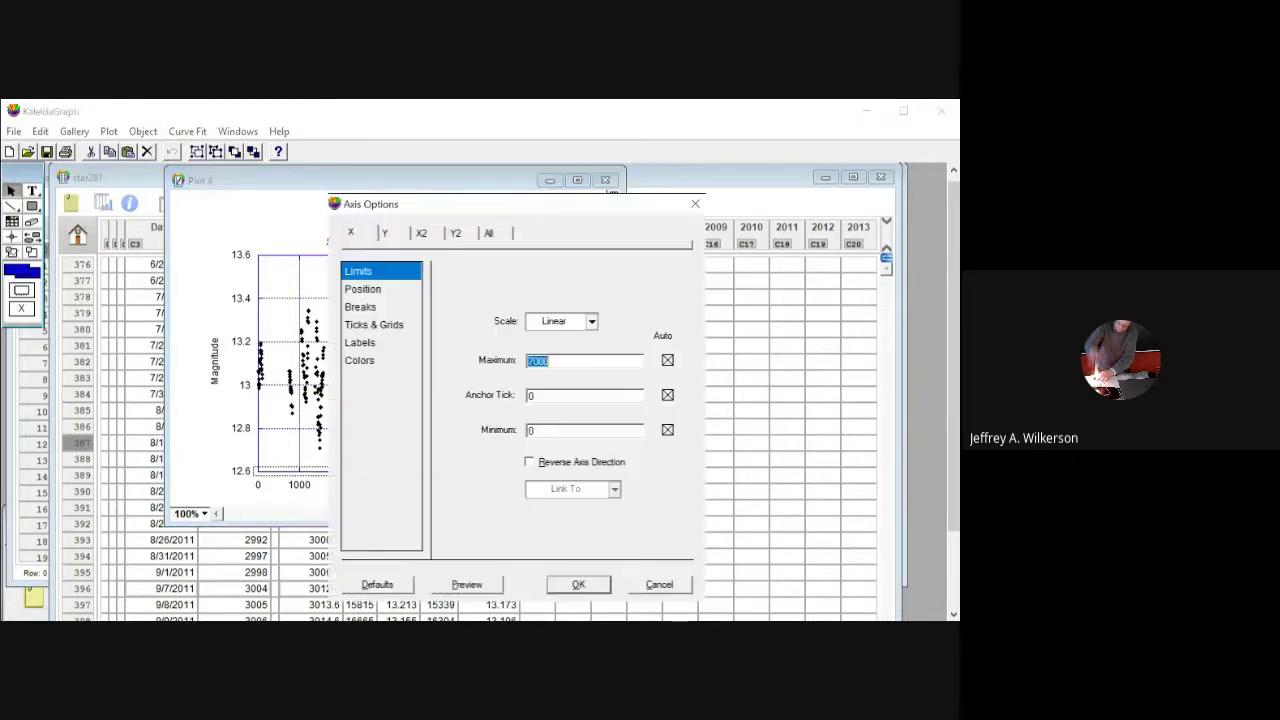
{"action": "left_click", "coordinate": [491, 233]}
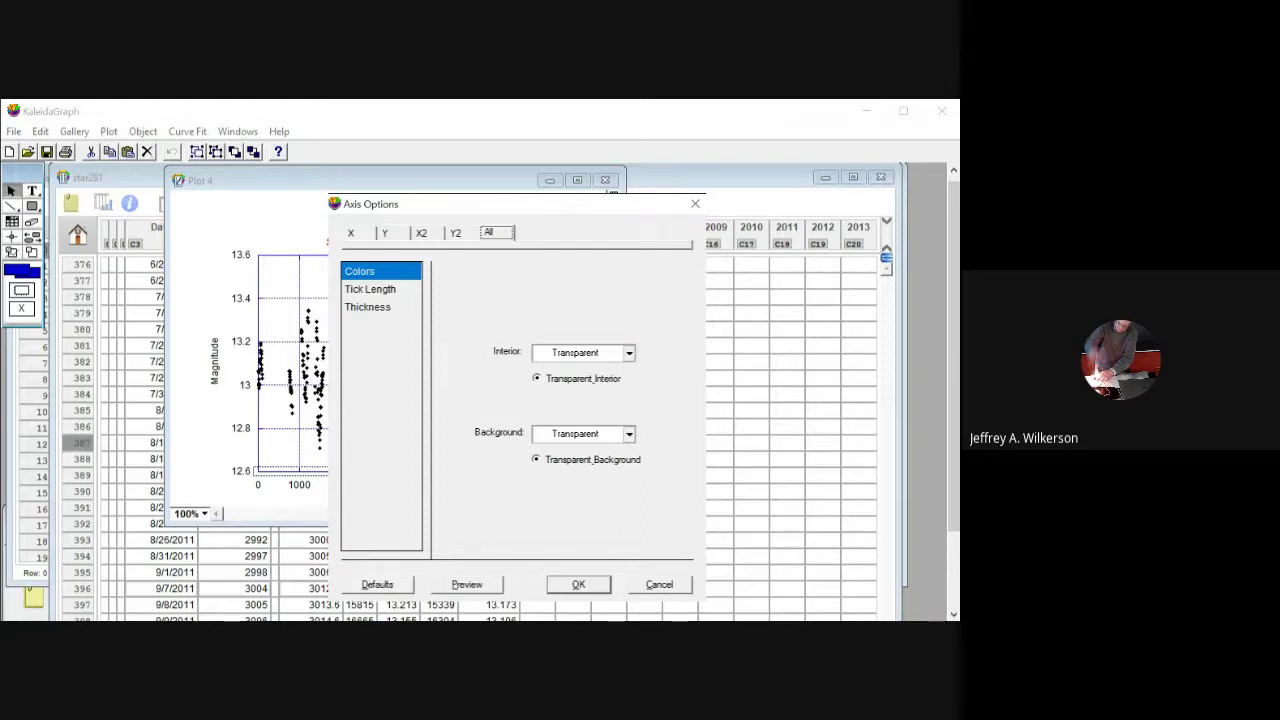
{"action": "left_click", "coordinate": [629, 433]}
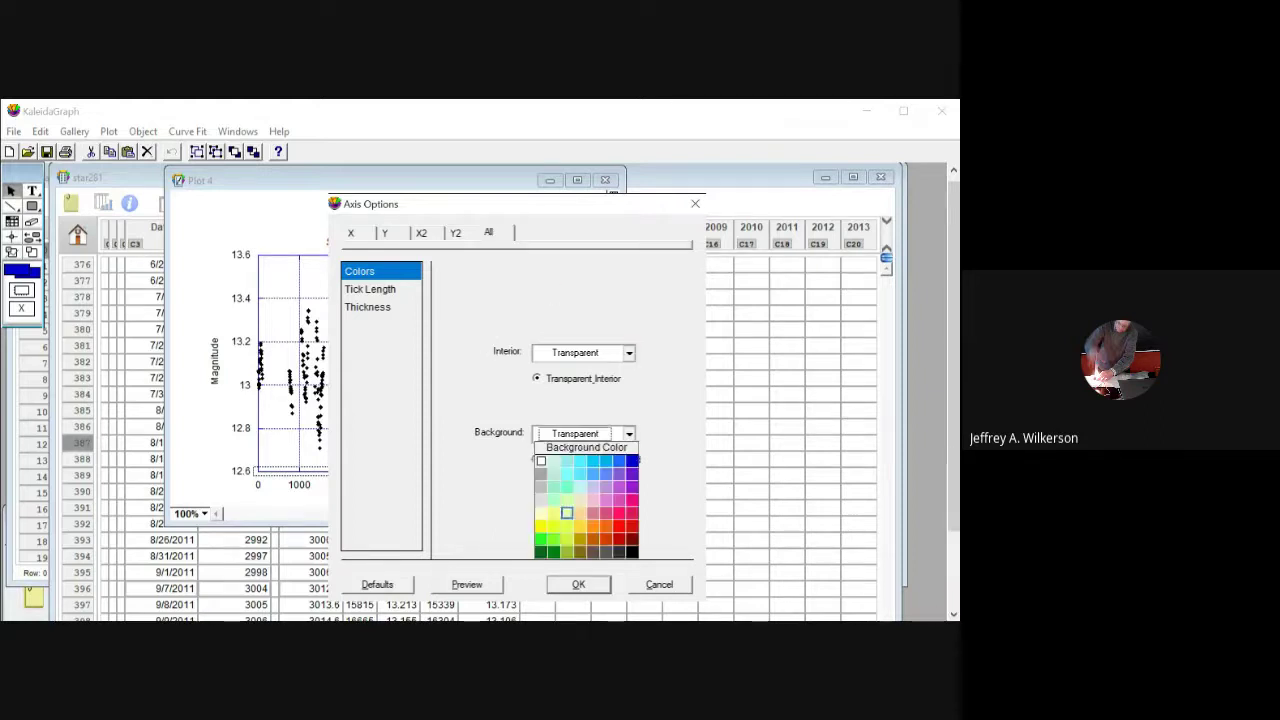
{"action": "left_click", "coordinate": [548, 513]}
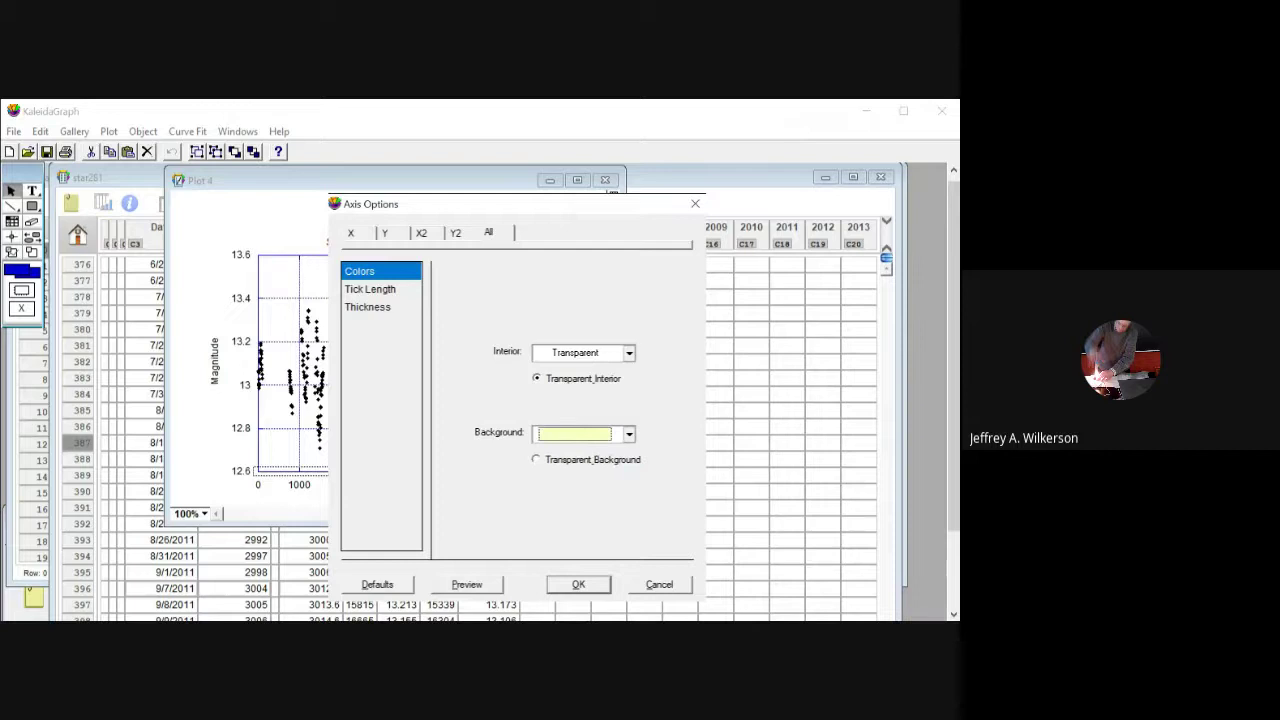
{"action": "left_click", "coordinate": [629, 434]}
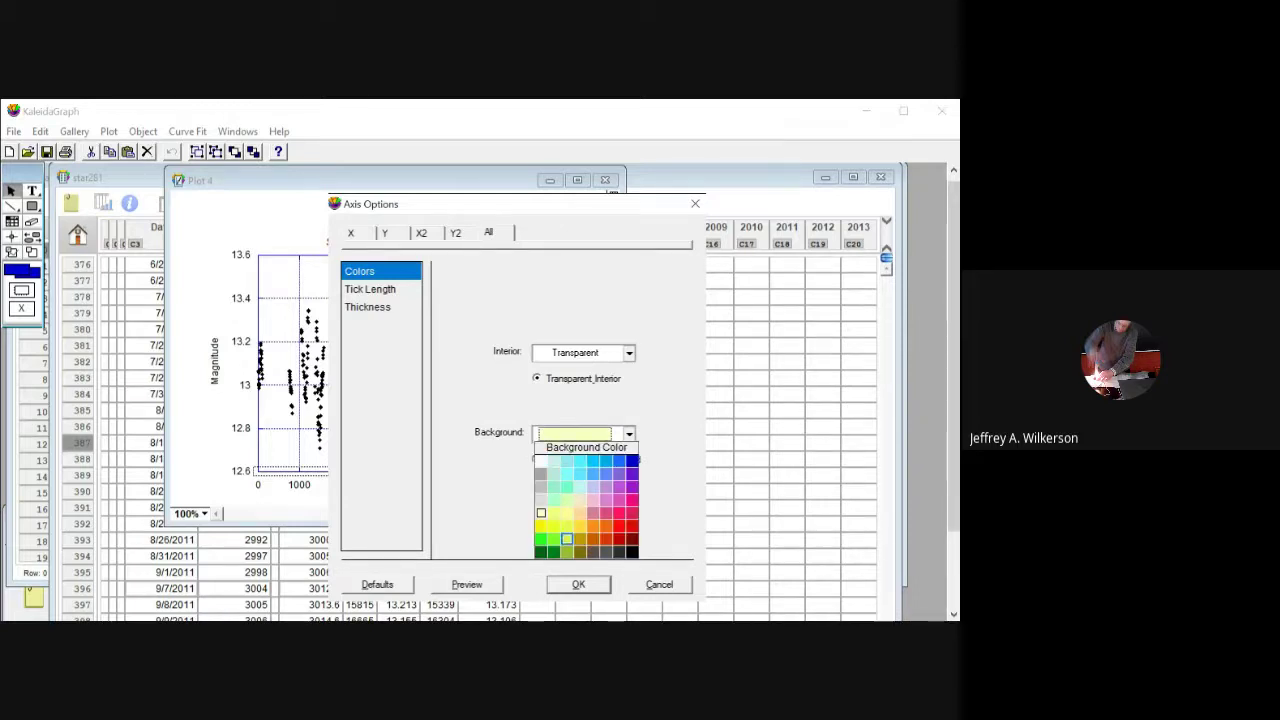
{"action": "left_click", "coordinate": [567, 526]}
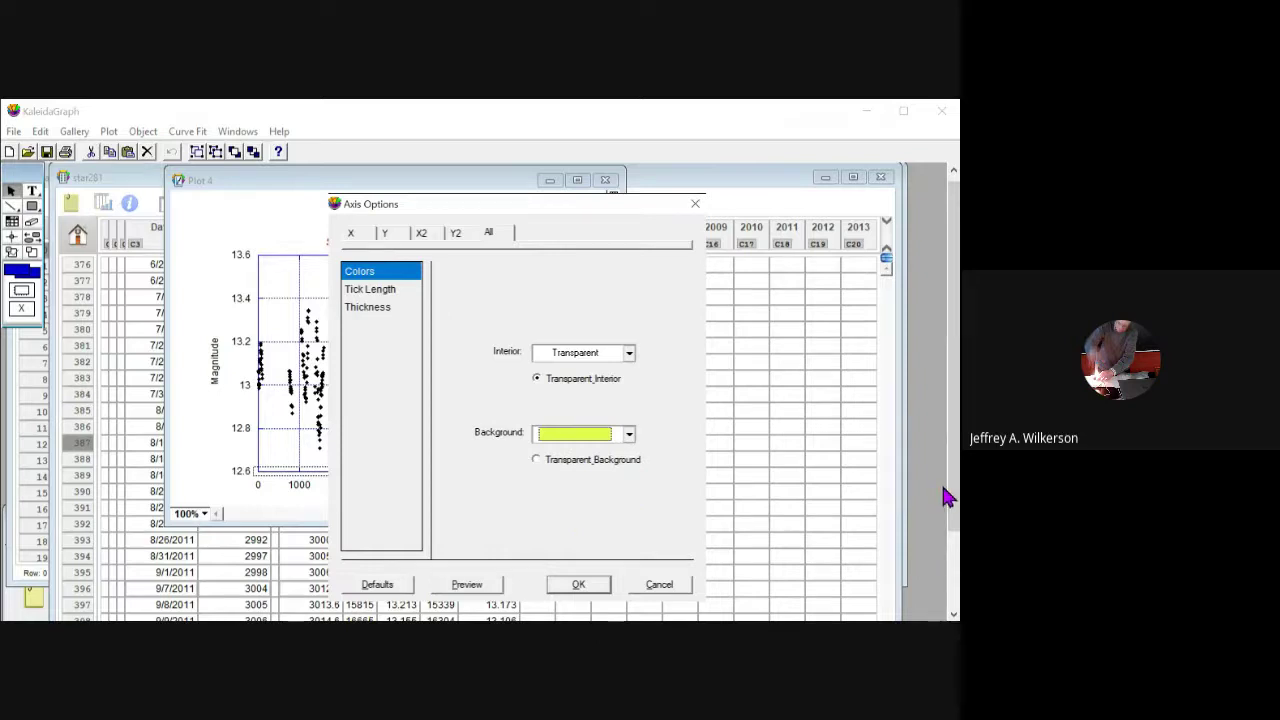
Step: Set the plot's interior color to pale yellow, apply the colors, and enlarge the plot window slightly
{"action": "left_click", "coordinate": [629, 353]}
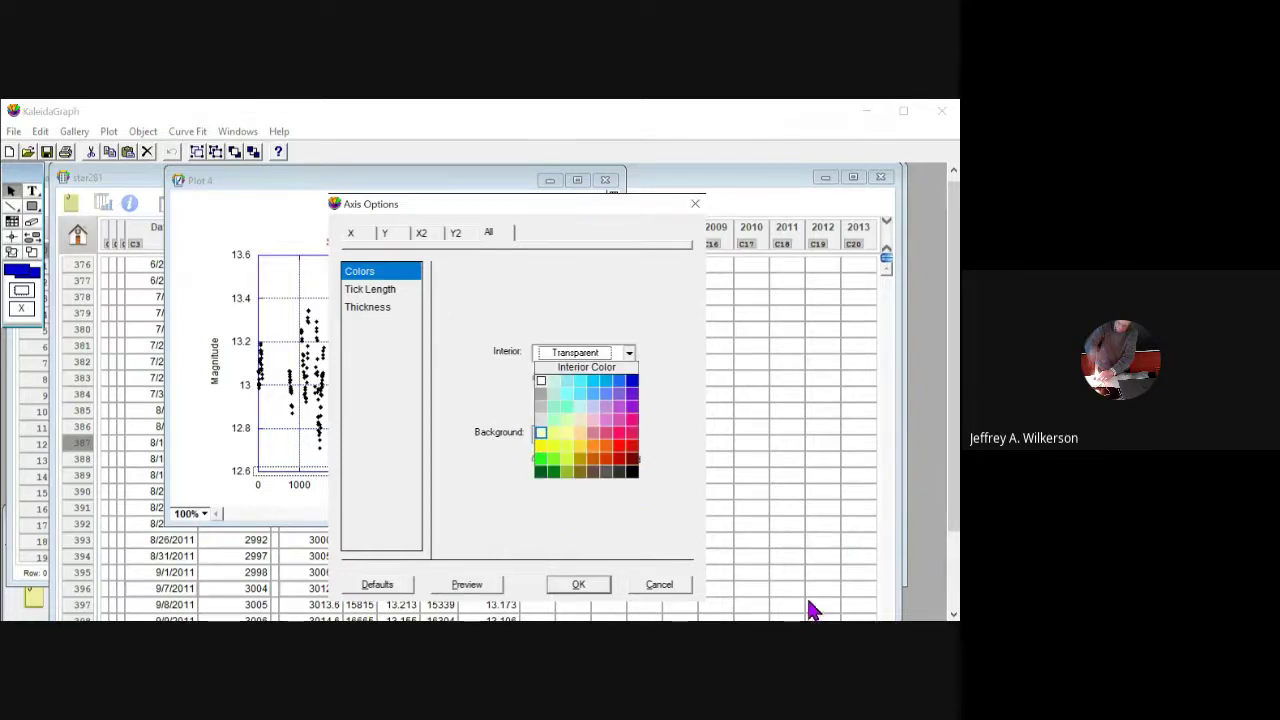
{"action": "left_click", "coordinate": [541, 433]}
{"action": "left_click", "coordinate": [579, 585]}
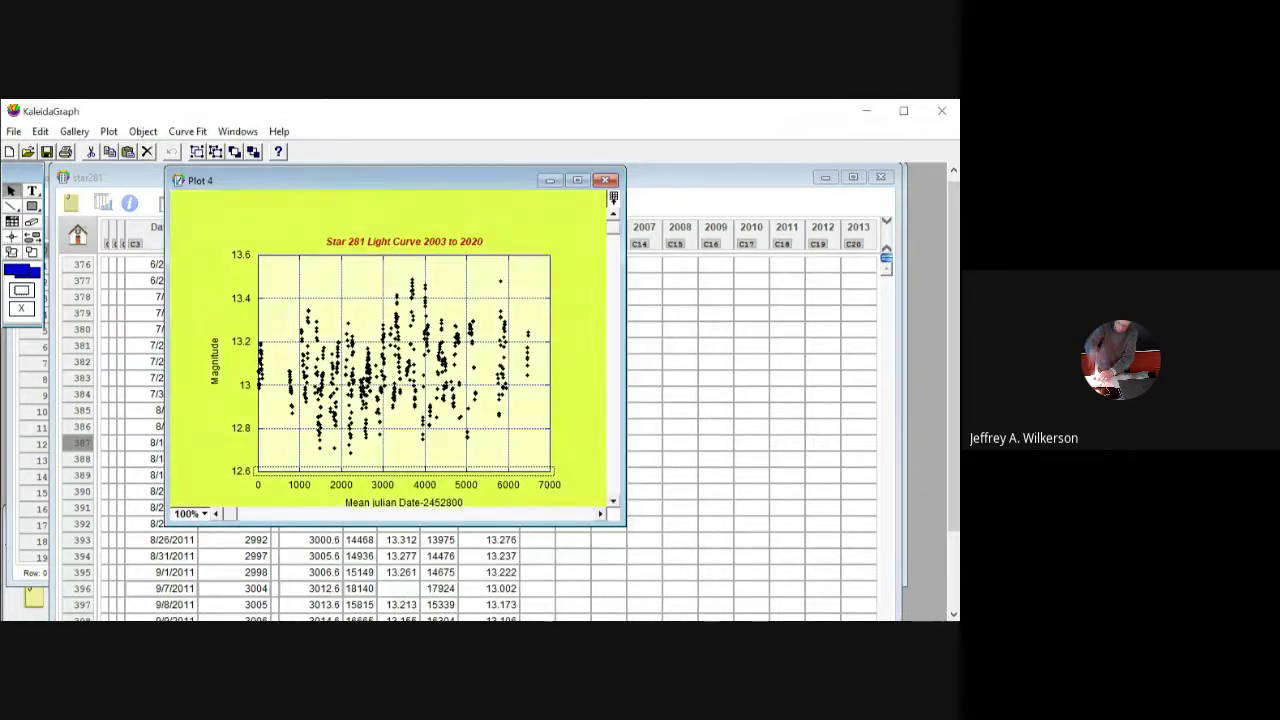
{"action": "left_click_drag", "start_coordinate": [625, 525], "coordinate": [631, 538]}
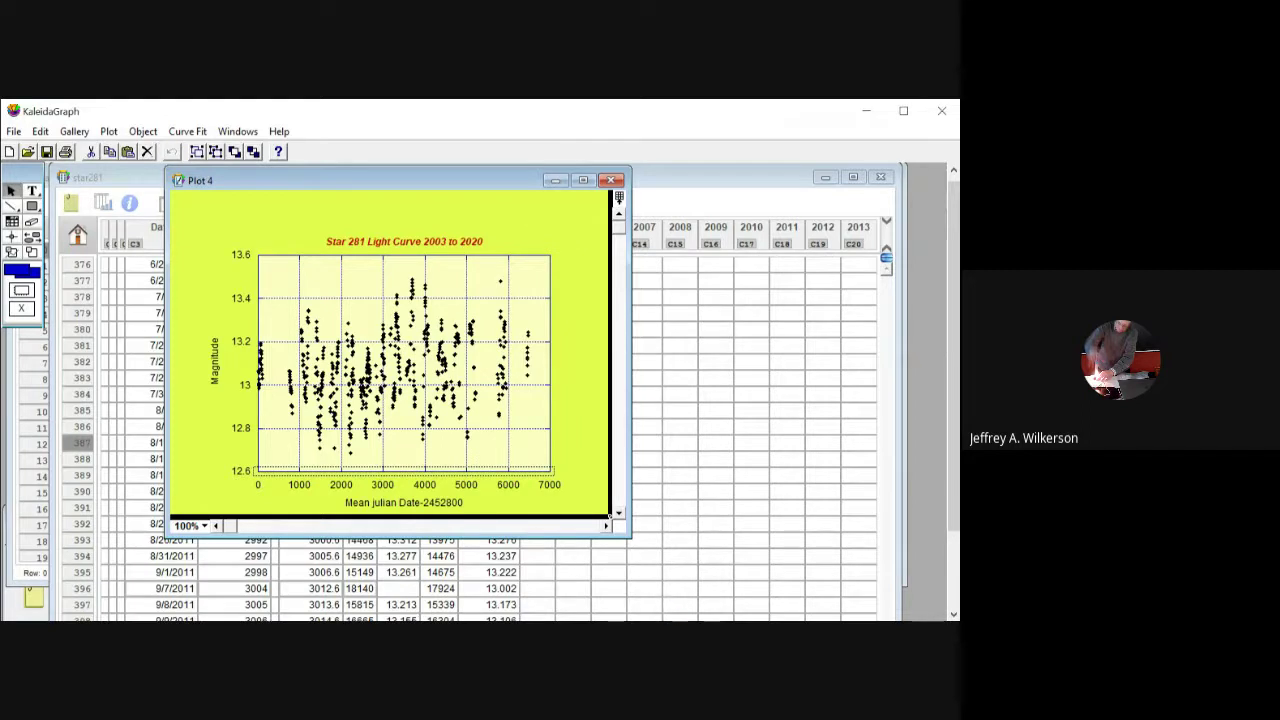
Step: Remove the major grid lines of the X axis by setting their display to None
{"action": "double_click", "coordinate": [440, 471]}
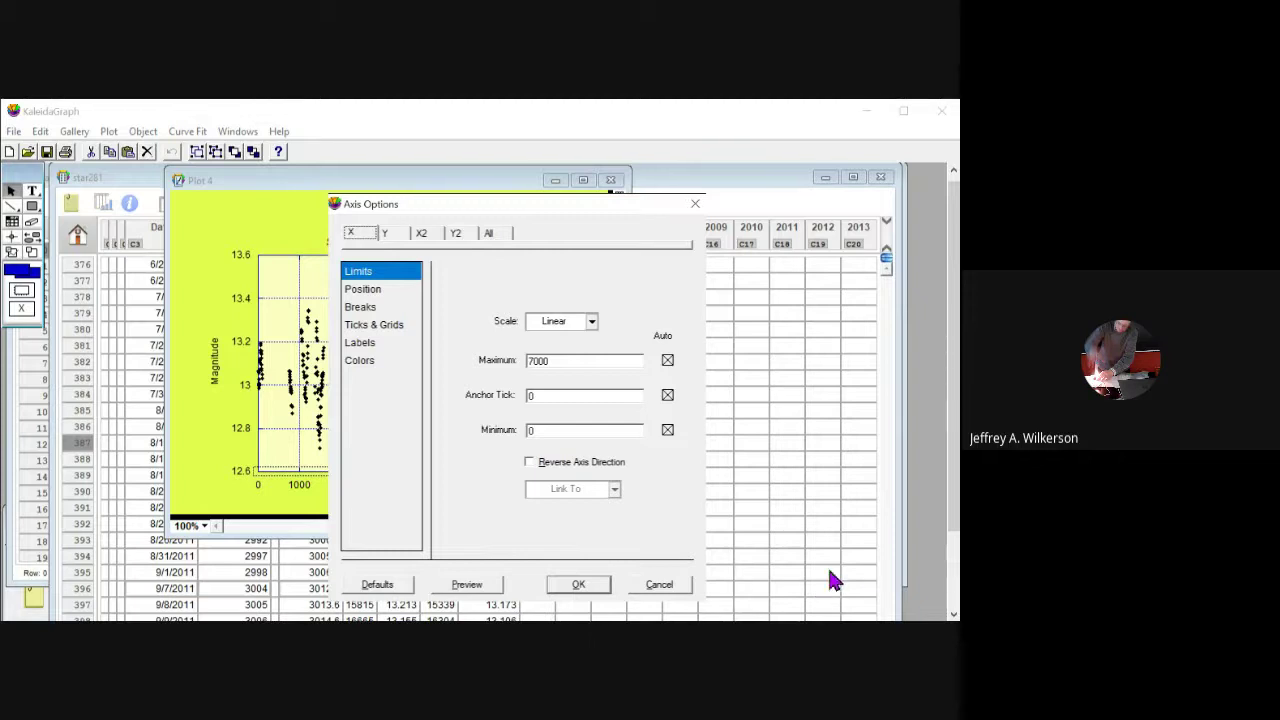
{"action": "left_click", "coordinate": [374, 325]}
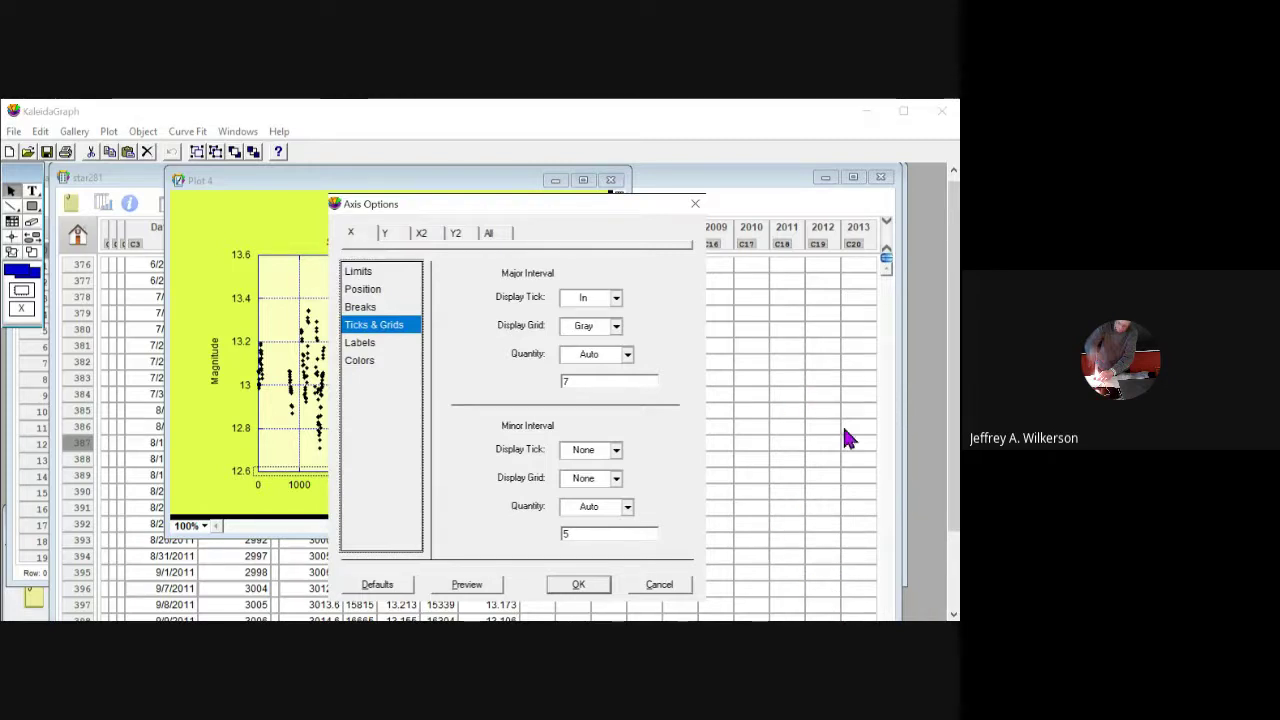
{"action": "left_click", "coordinate": [616, 326]}
{"action": "left_click", "coordinate": [617, 378]}
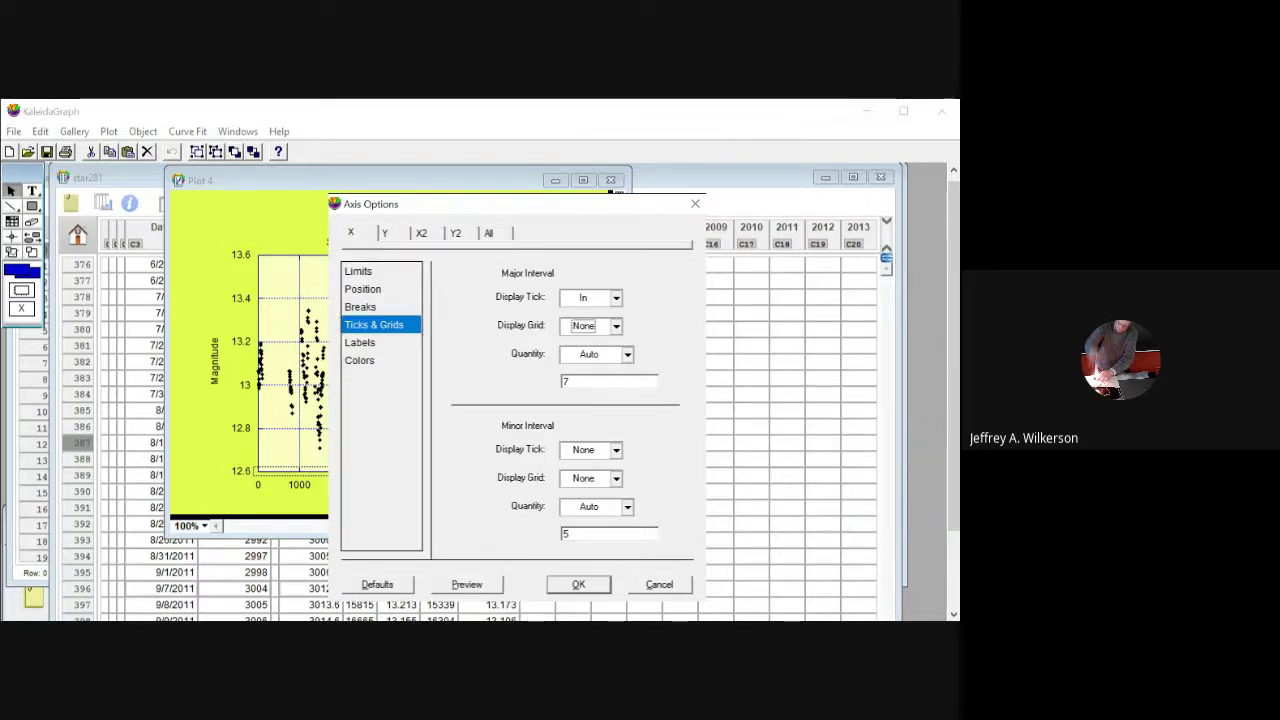
{"action": "key", "text": "Return"}
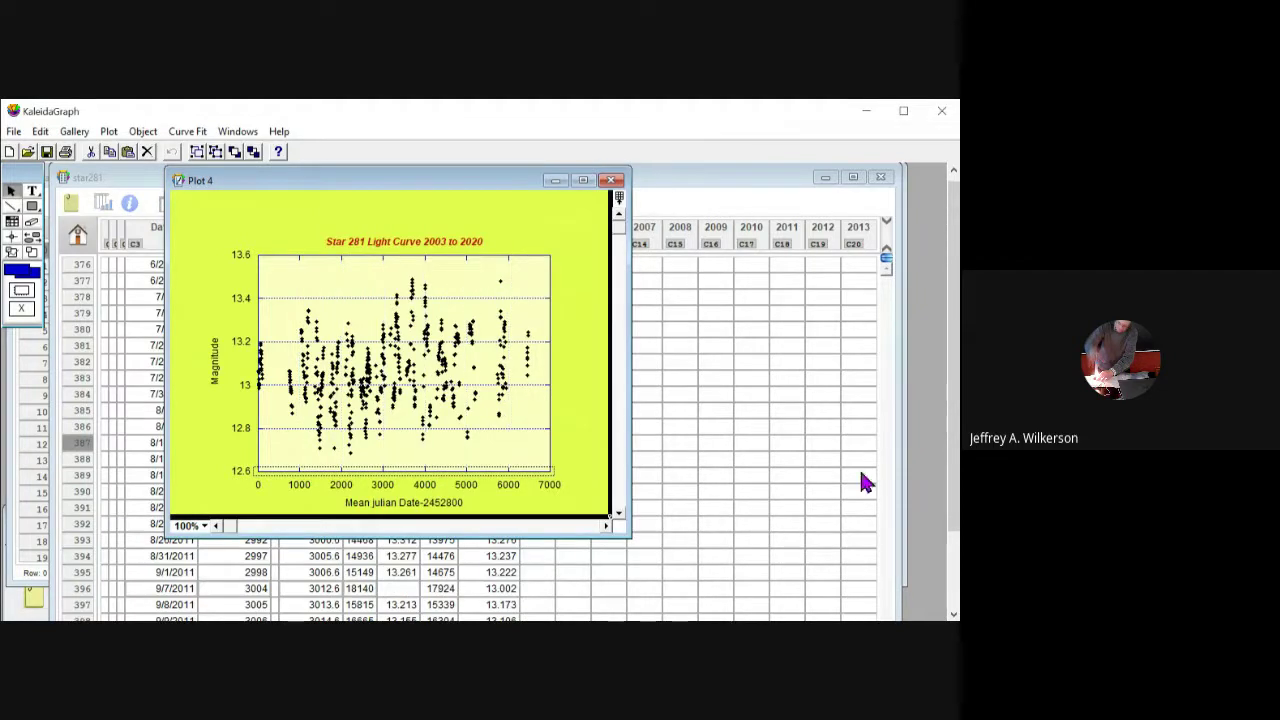
Step: Remove the major grid lines of the Y axis by setting their display to None
{"action": "double_click", "coordinate": [258, 306]}
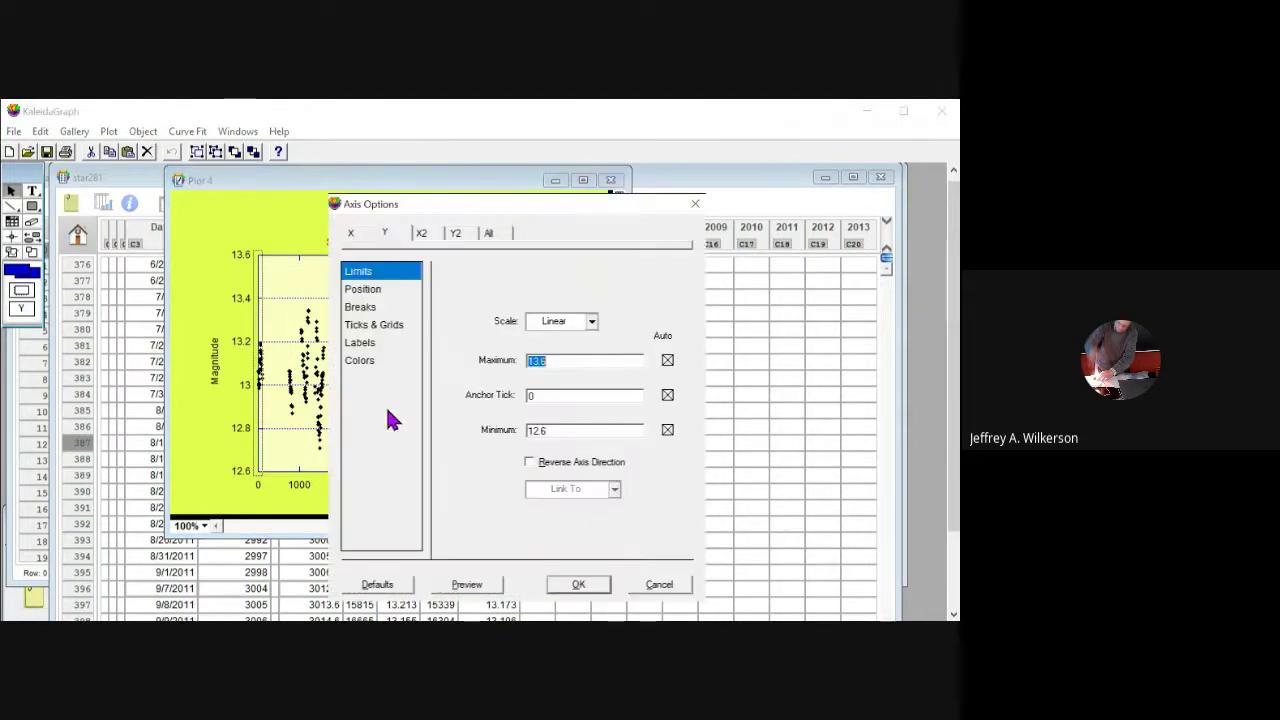
{"action": "left_click", "coordinate": [386, 232]}
{"action": "left_click", "coordinate": [353, 232]}
{"action": "key", "text": "Right"}
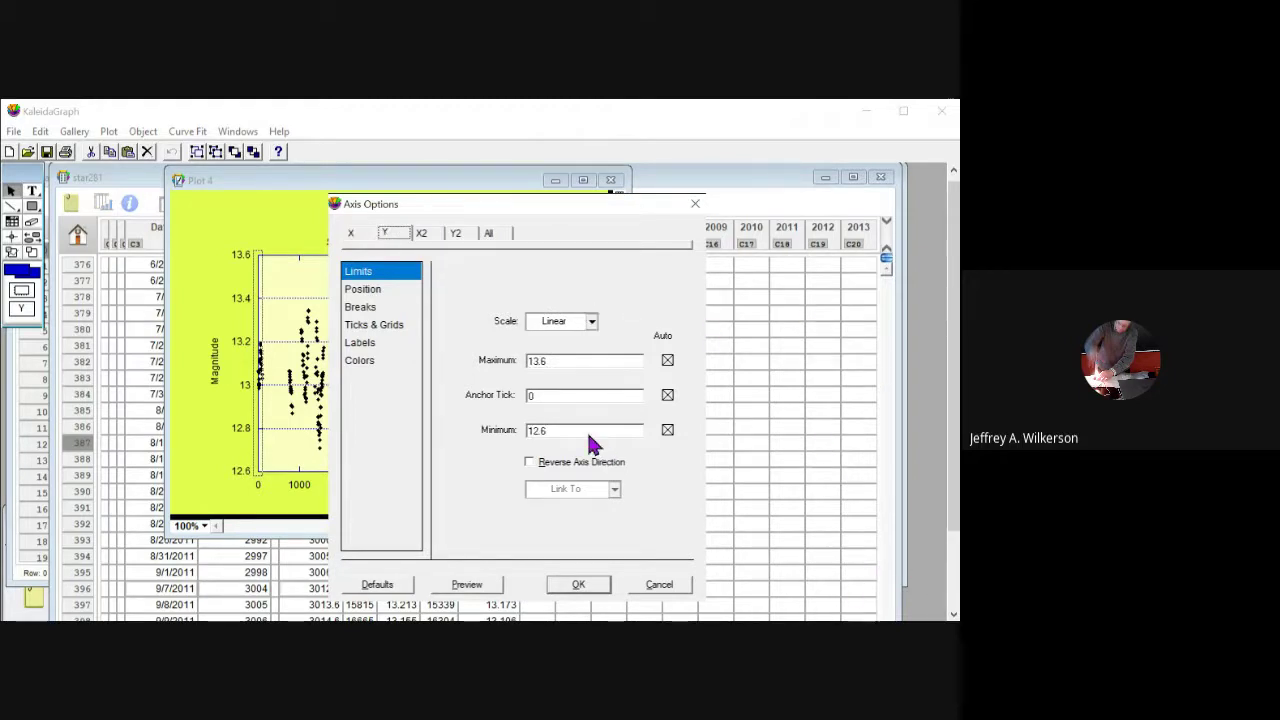
{"action": "left_click", "coordinate": [384, 324]}
{"action": "left_click", "coordinate": [591, 326]}
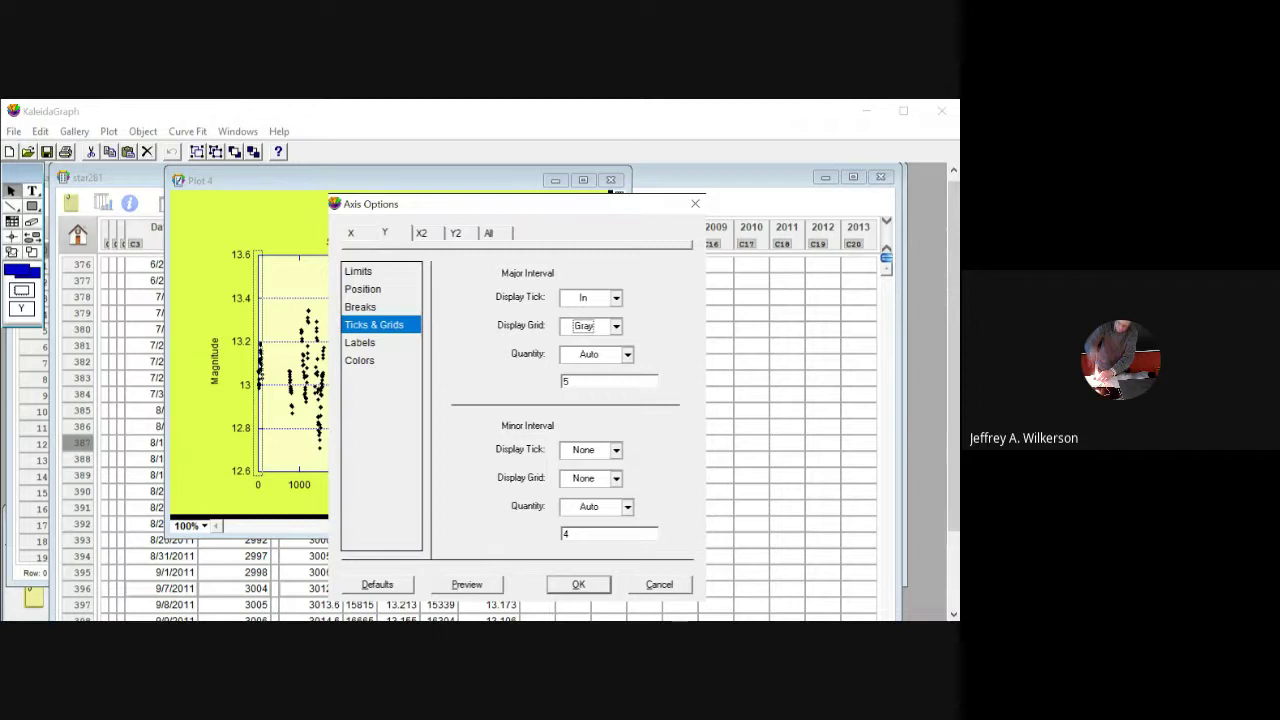
{"action": "left_click", "coordinate": [590, 341]}
{"action": "key", "text": "Return"}
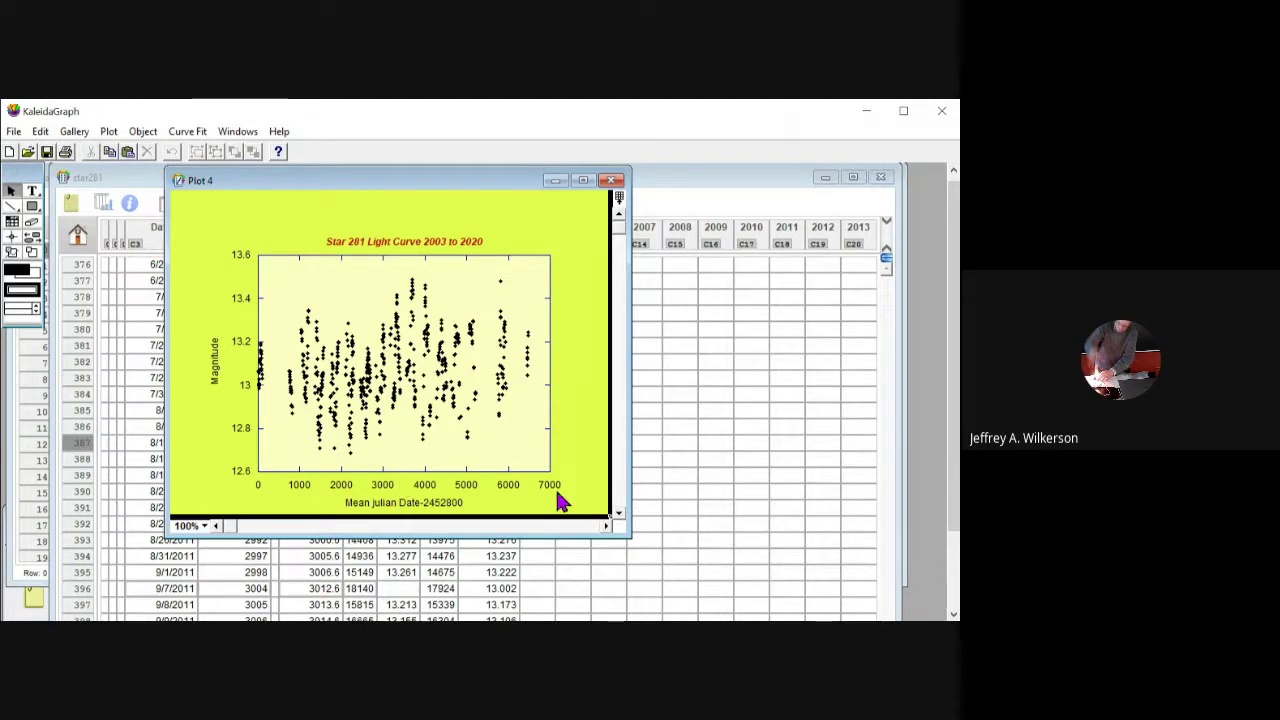
Step: Reverse the direction of the Magnitude axis and deselect it
{"action": "double_click", "coordinate": [389, 430]}
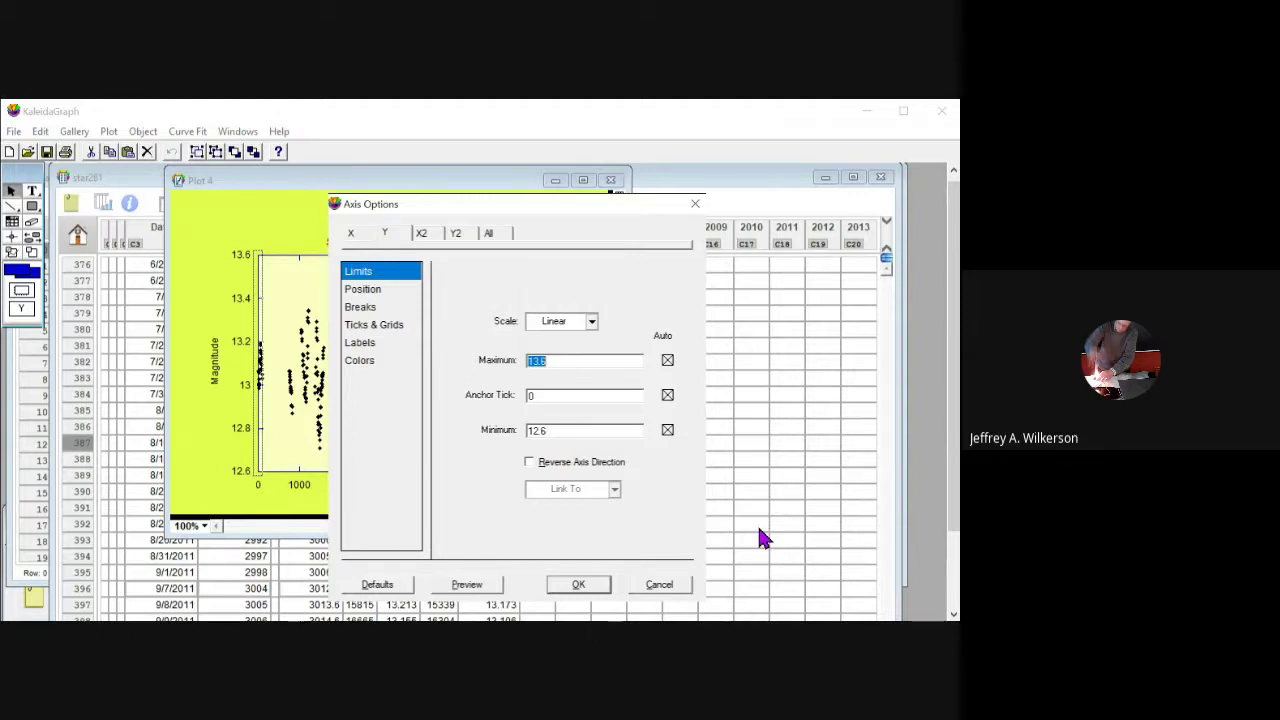
{"action": "left_click", "coordinate": [530, 462]}
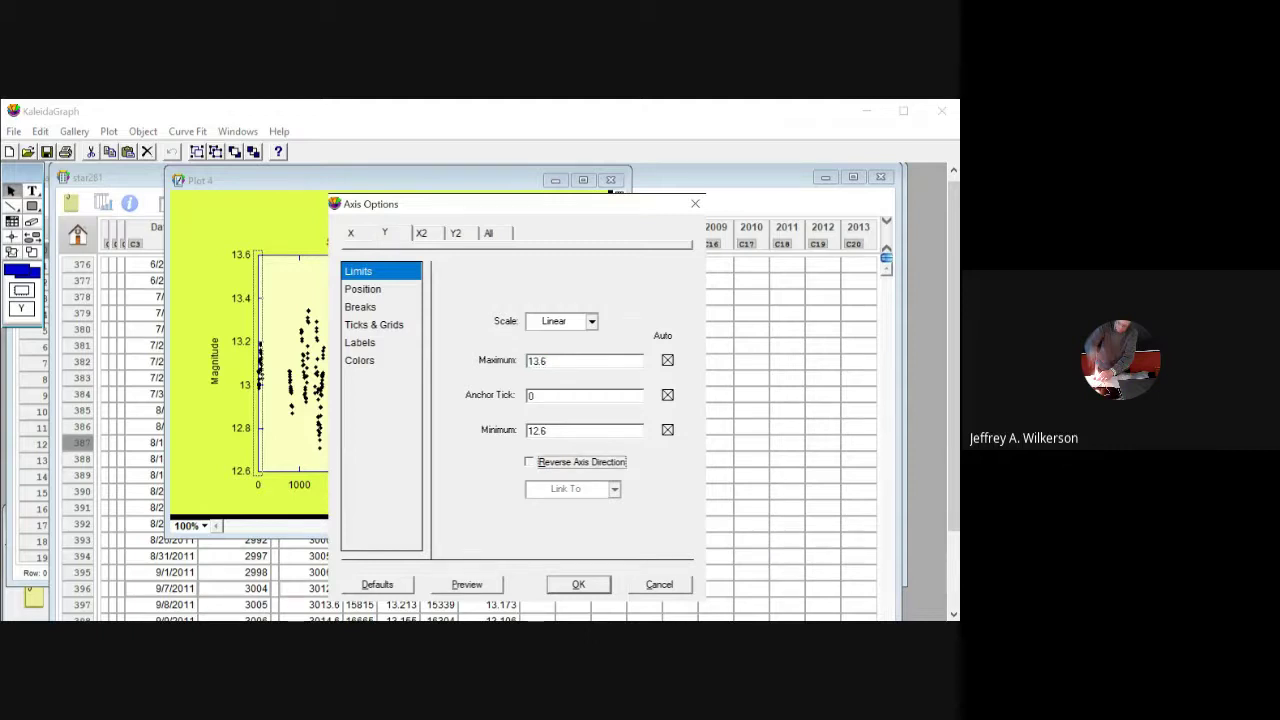
{"action": "key", "text": "Return"}
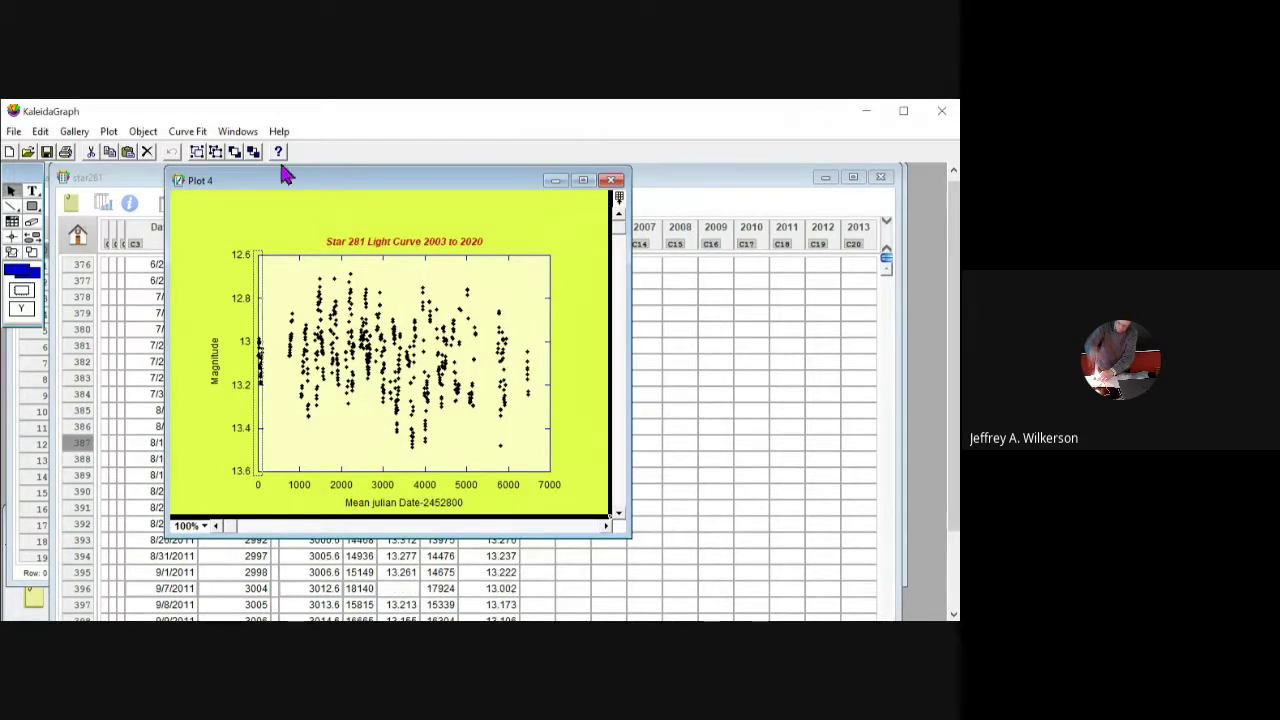
{"action": "left_click", "coordinate": [267, 222]}
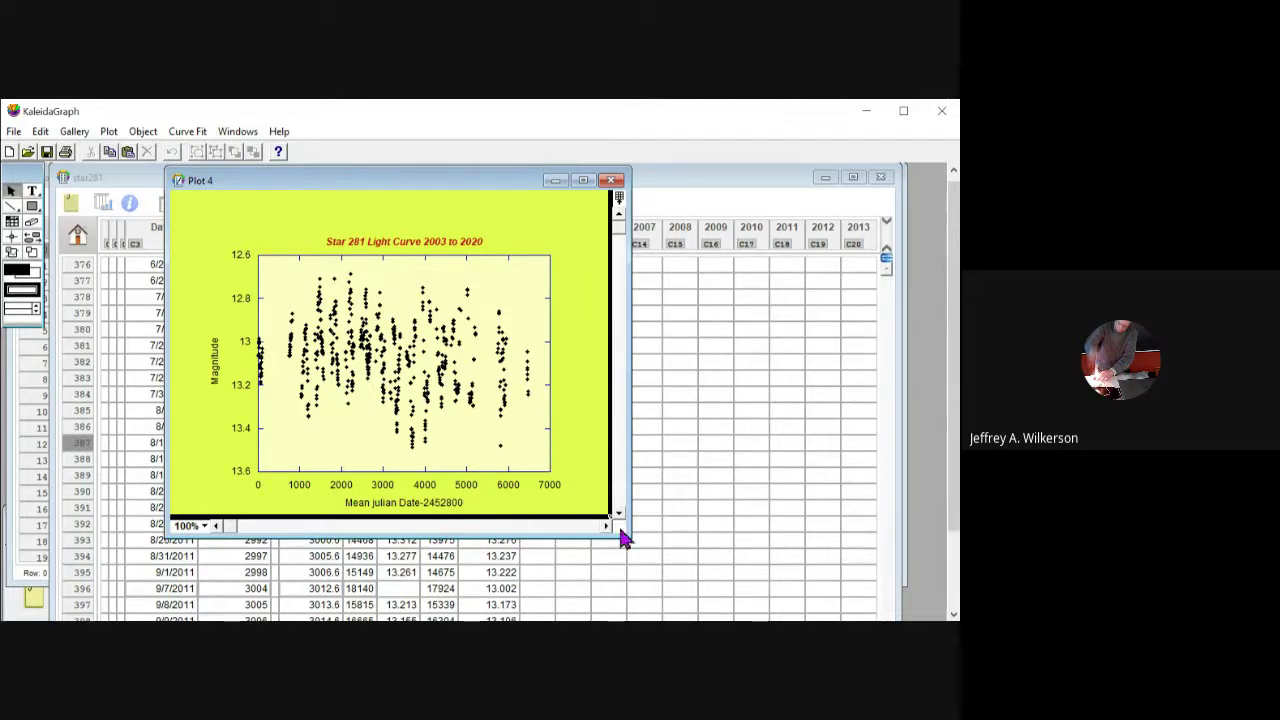
Step: Set the Magnitude axis limits to a maximum of 15 and a minimum of 11
{"action": "double_click", "coordinate": [390, 456]}
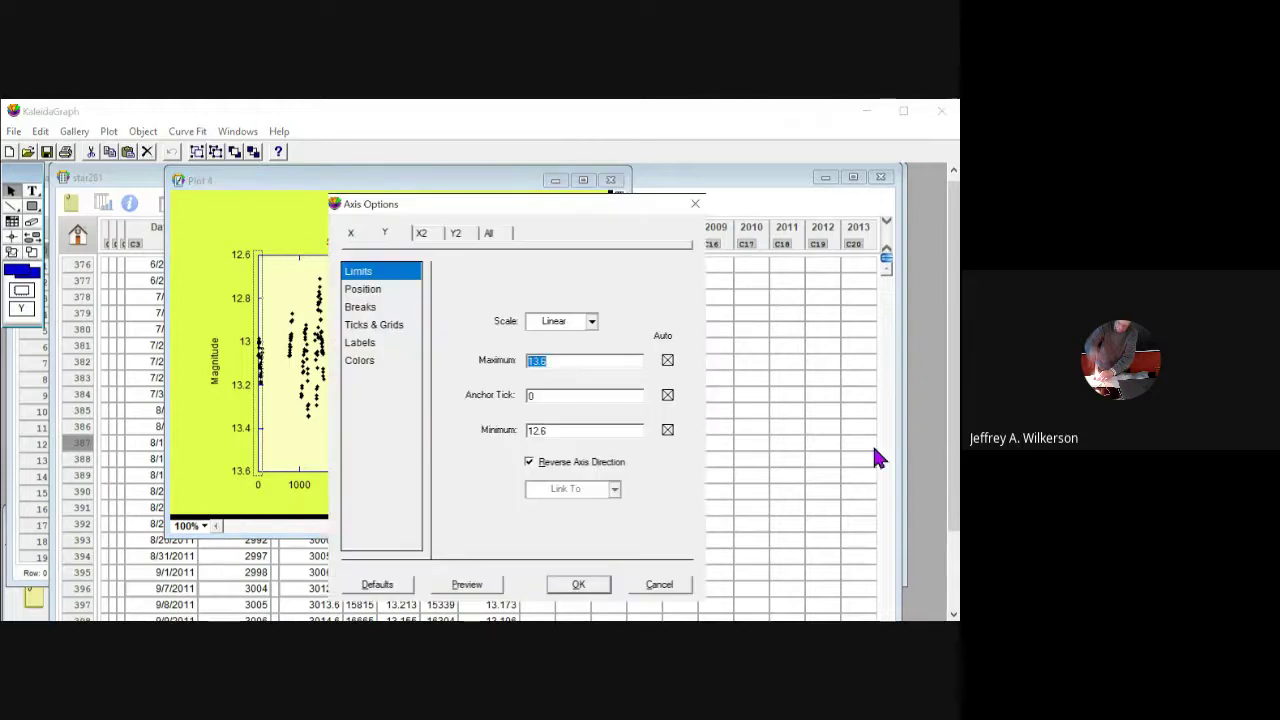
{"action": "type", "text": "13.5"}
{"action": "key", "text": "ctrl+z"}
{"action": "type", "text": "15"}
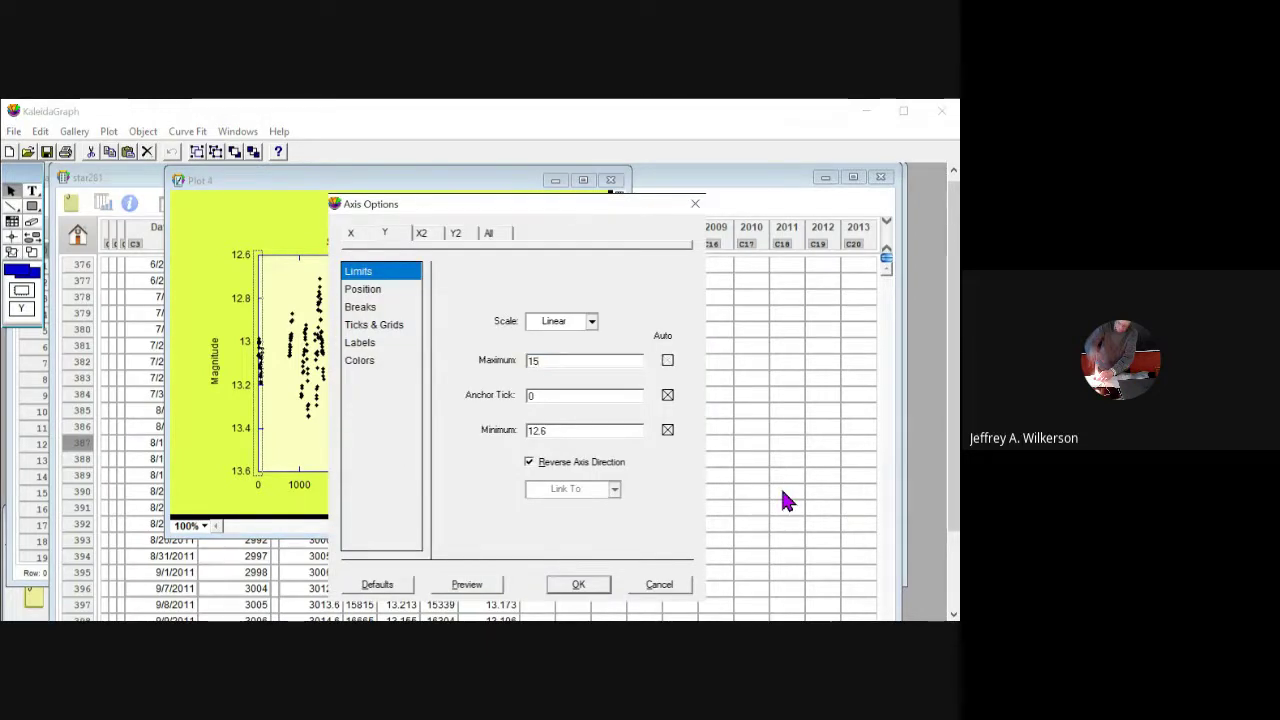
{"action": "key", "text": "Tab"}
{"action": "type", "text": "11"}
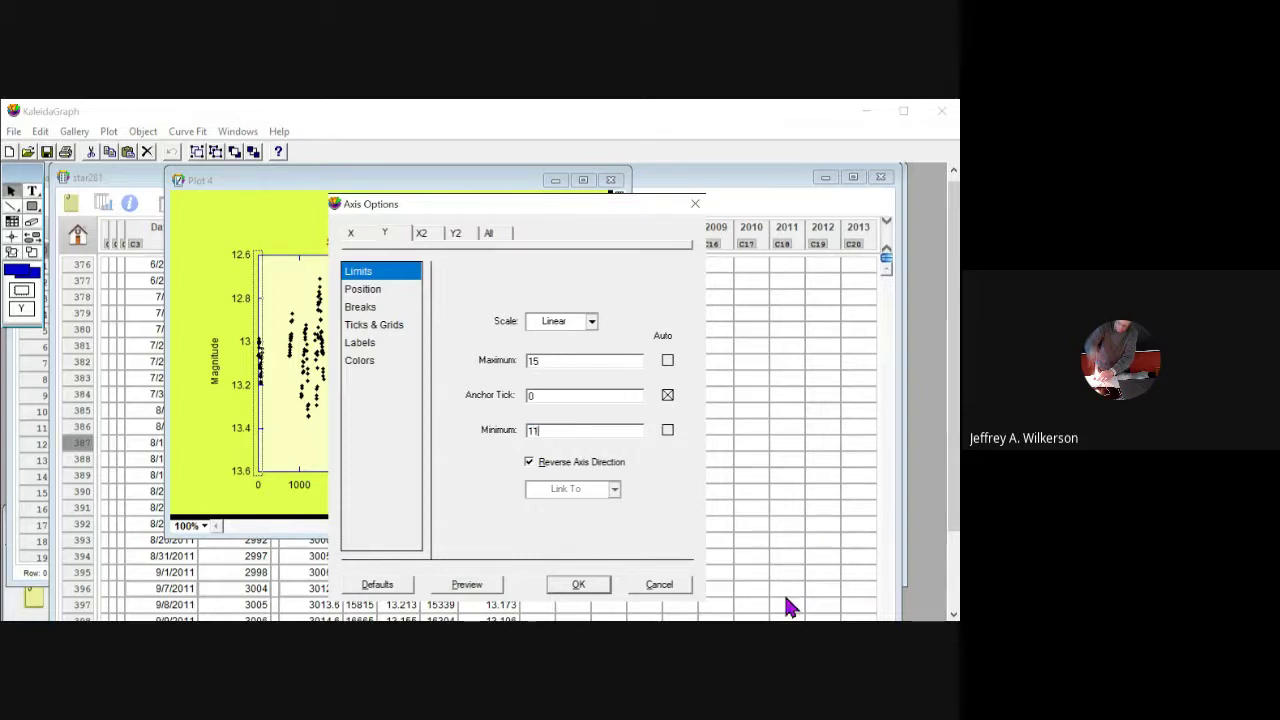
{"action": "key", "text": "Return"}
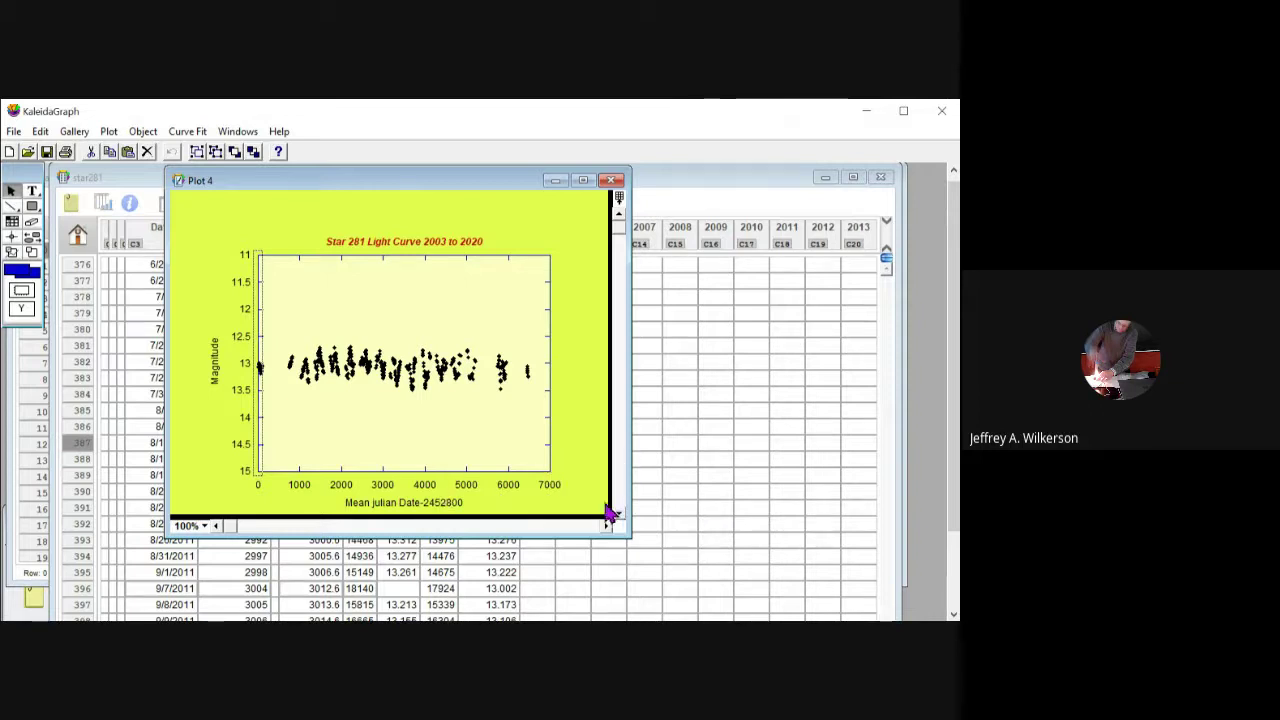
Step: Set the Magnitude axis limits to a maximum of 13.6 and a minimum of 12.6
{"action": "double_click", "coordinate": [393, 450]}
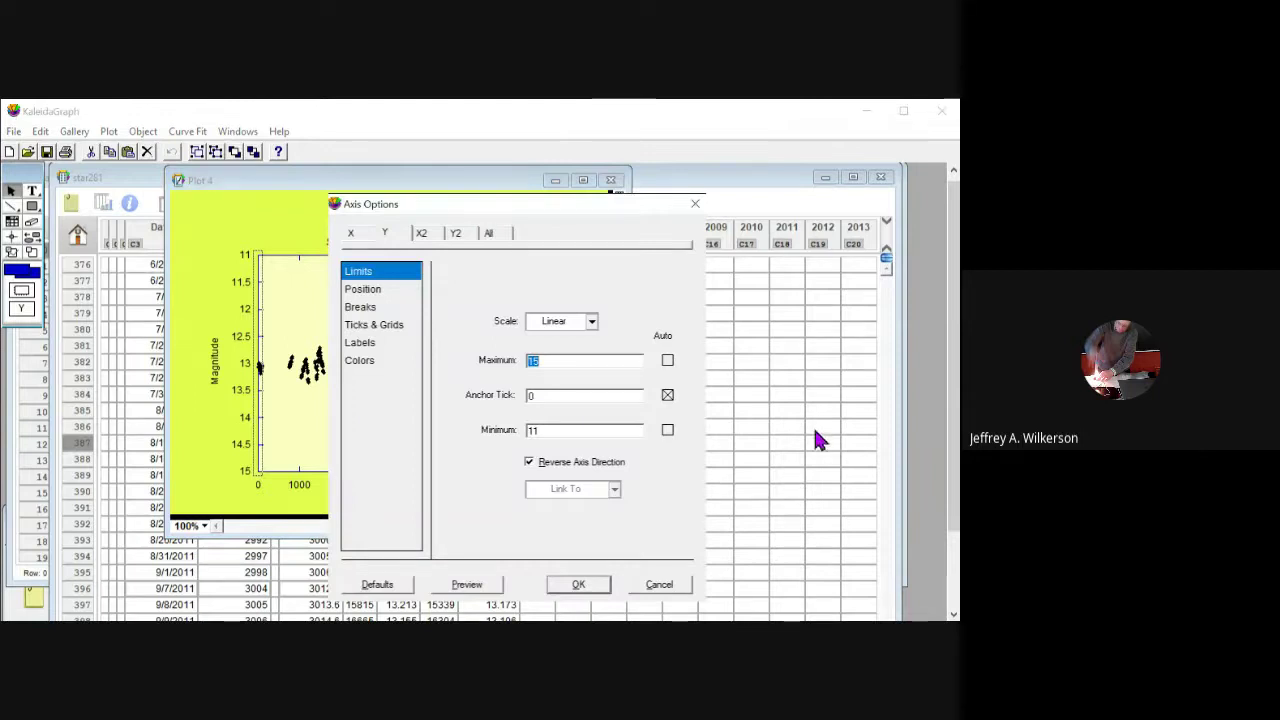
{"action": "left_click", "coordinate": [839, 497]}
{"action": "type", "text": "13"}
{"action": "key", "text": "Tab"}
{"action": "type", "text": "12.6"}
{"action": "key", "text": "Return"}
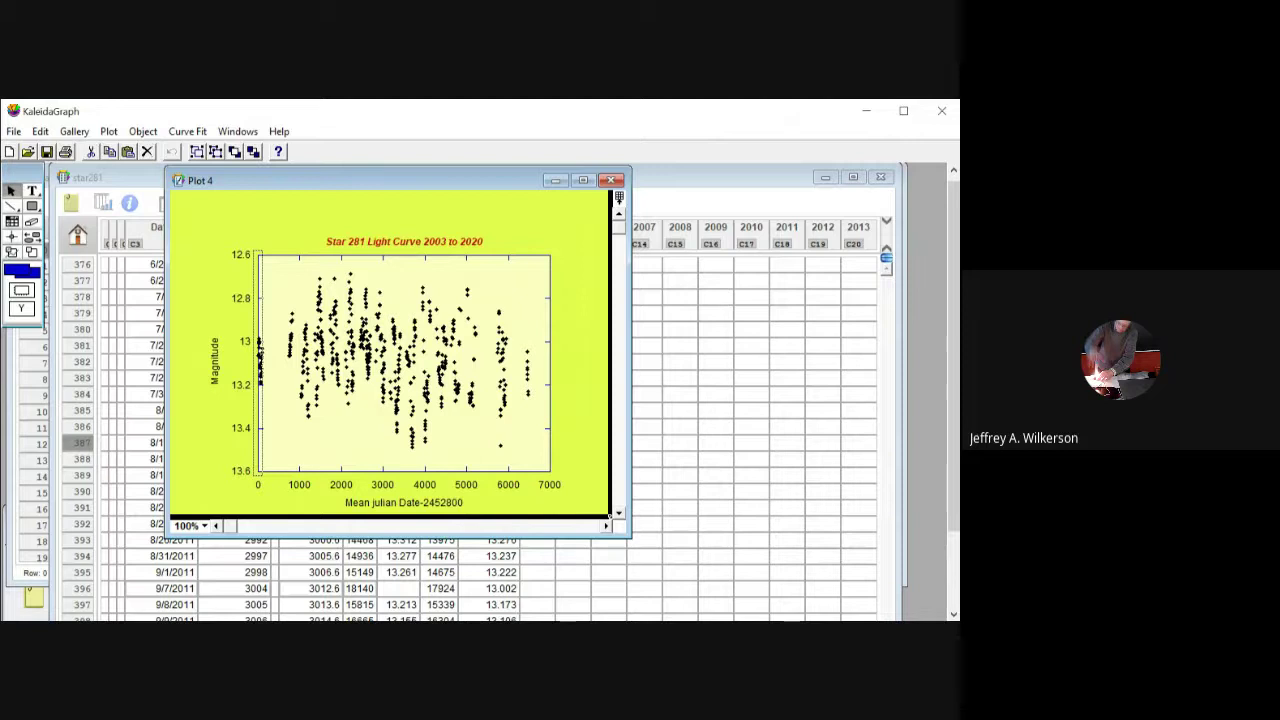
Step: Set the minimum of the horizontal date axis to 500
{"action": "double_click", "coordinate": [404, 472]}
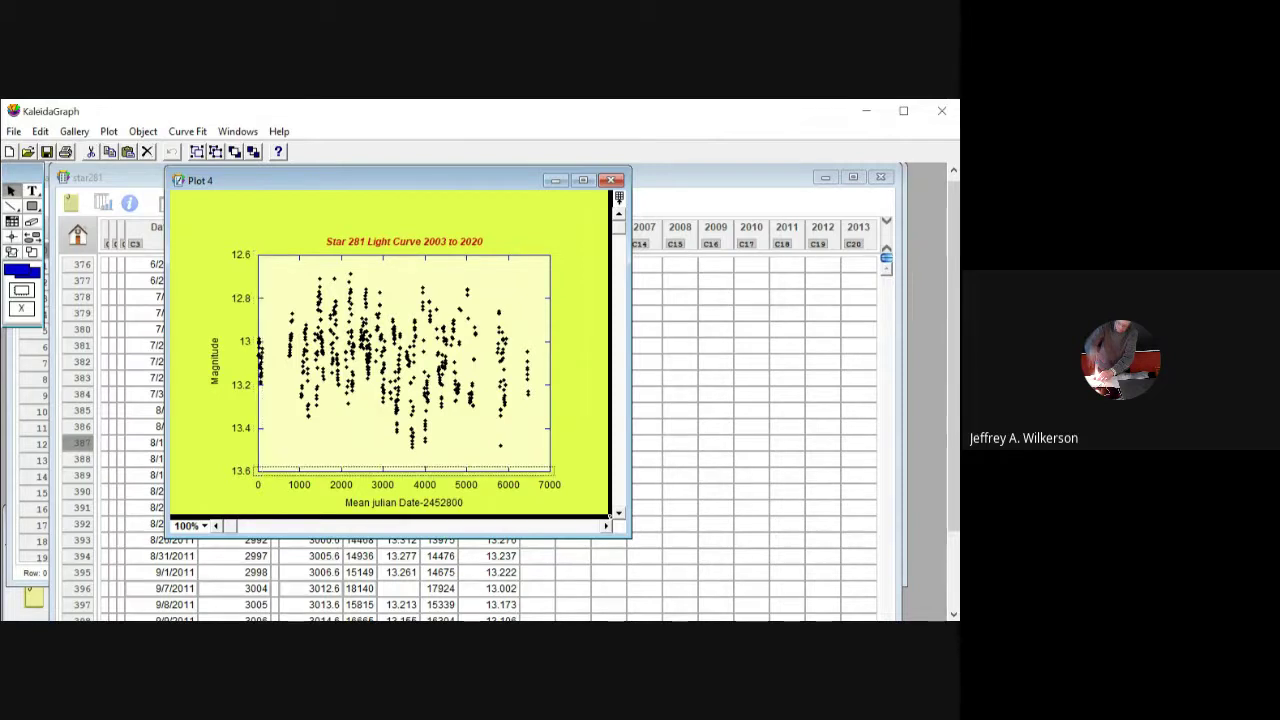
{"action": "left_click", "coordinate": [581, 431]}
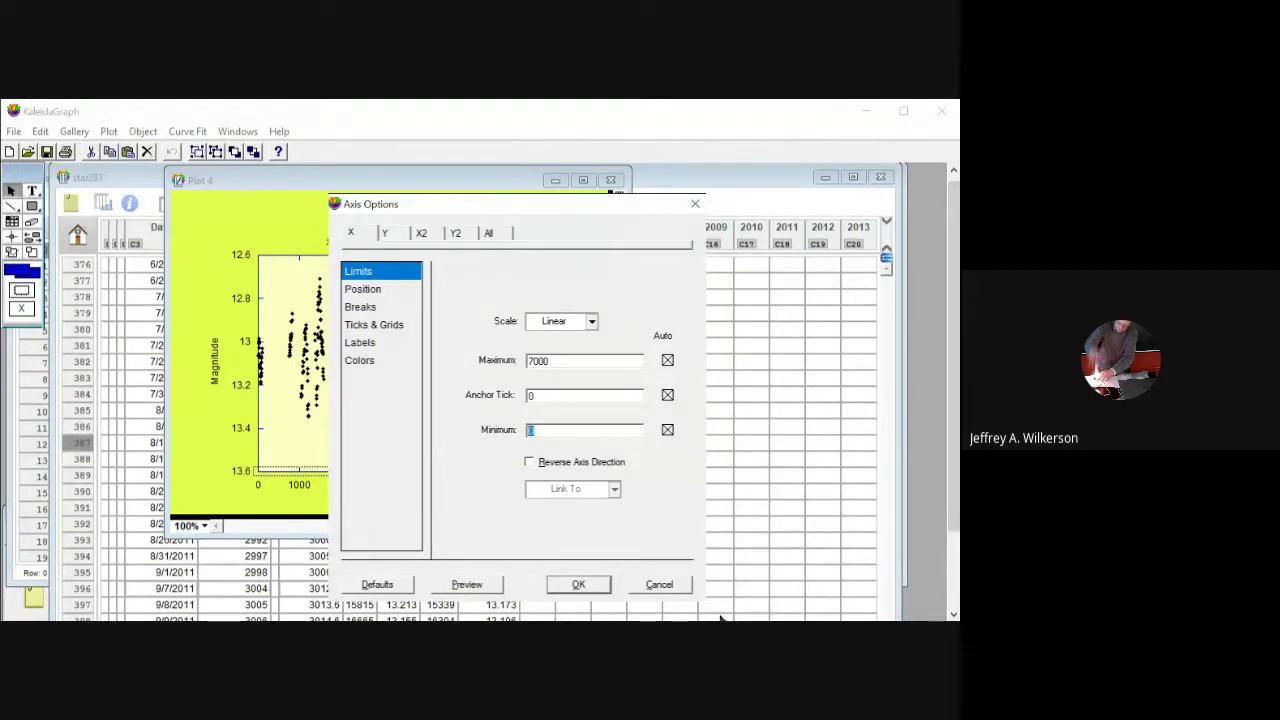
{"action": "type", "text": "500"}
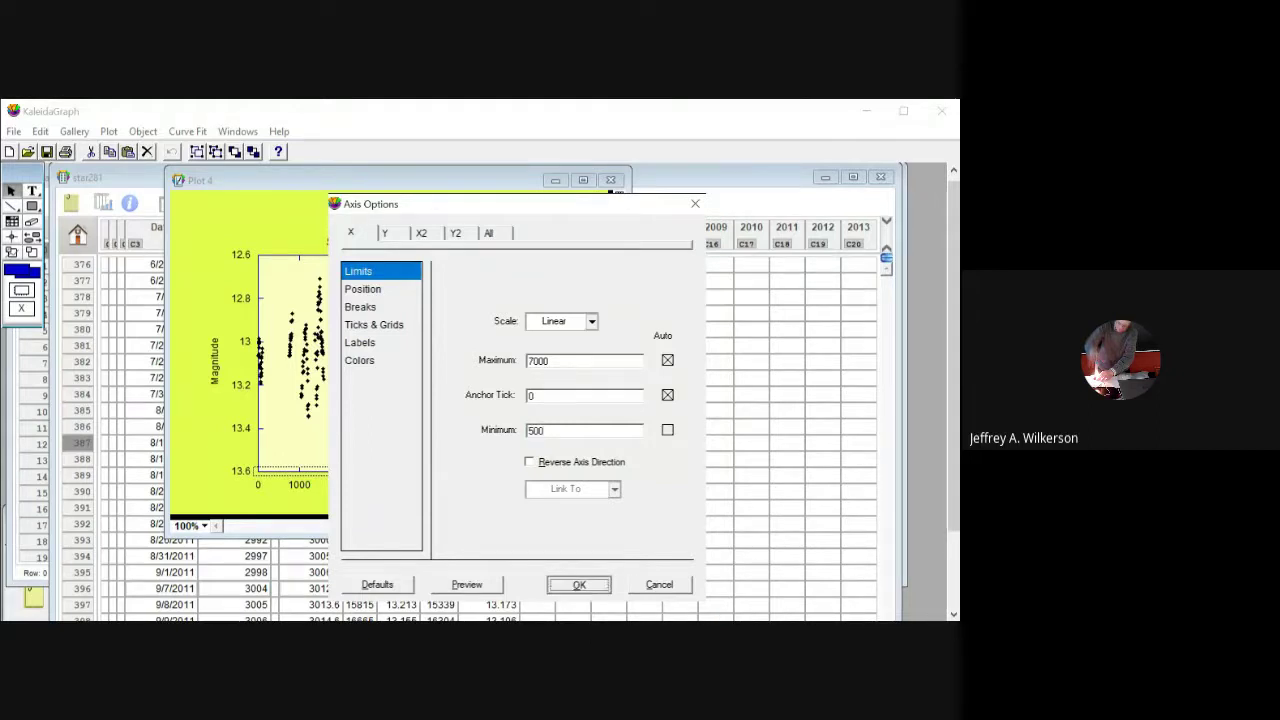
{"action": "key", "text": "Return"}
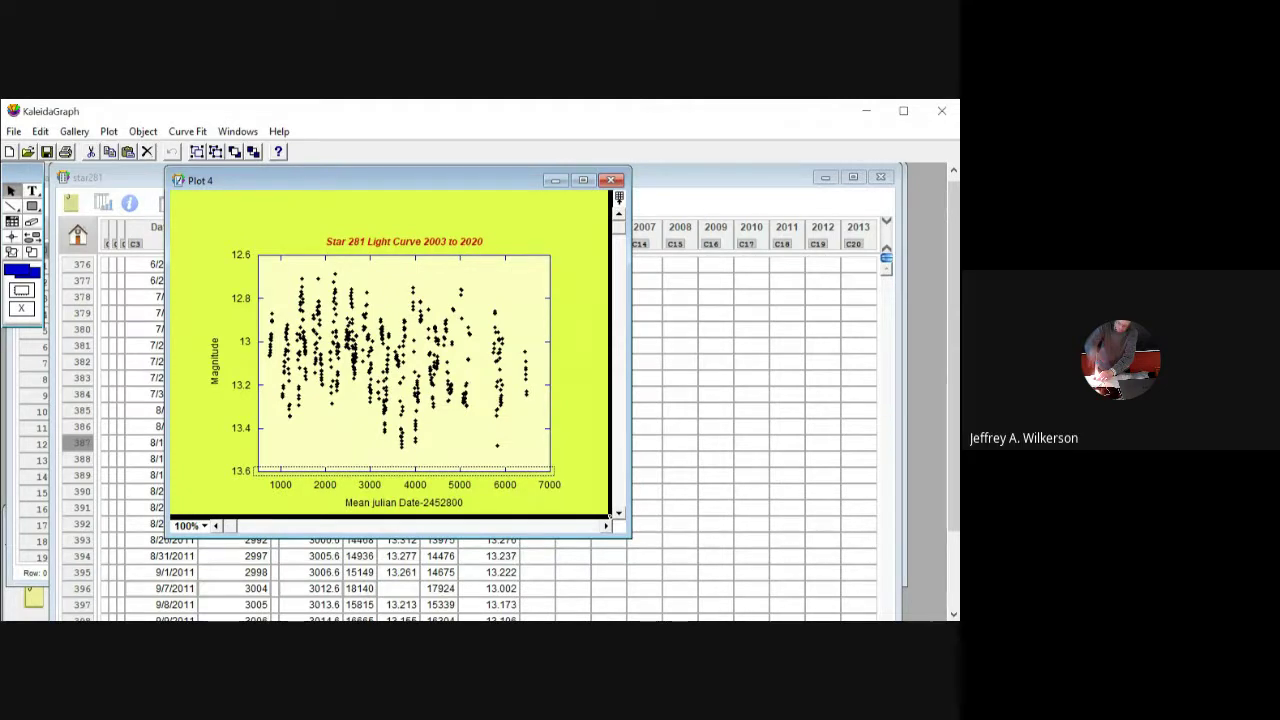
Step: Limit the horizontal date axis to a minimum of 2888 and a maximum of 4444, and deselect the axis
{"action": "double_click", "coordinate": [404, 471]}
{"action": "key", "text": "Tab"}
{"action": "key", "text": "Tab"}
{"action": "type", "text": "2"}
{"action": "type", "text": "0"}
{"action": "type", "text": "888"}
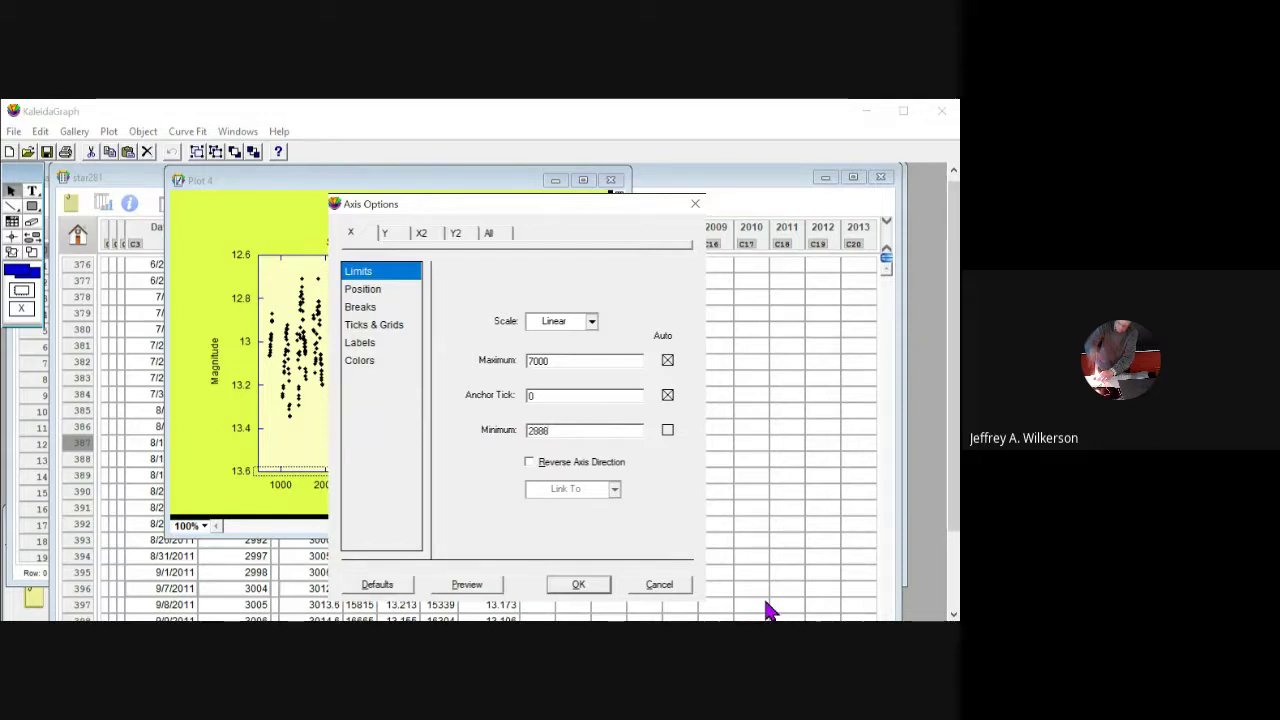
{"action": "left_click_drag", "start_coordinate": [550, 361], "coordinate": [488, 362]}
{"action": "type", "text": "4444"}
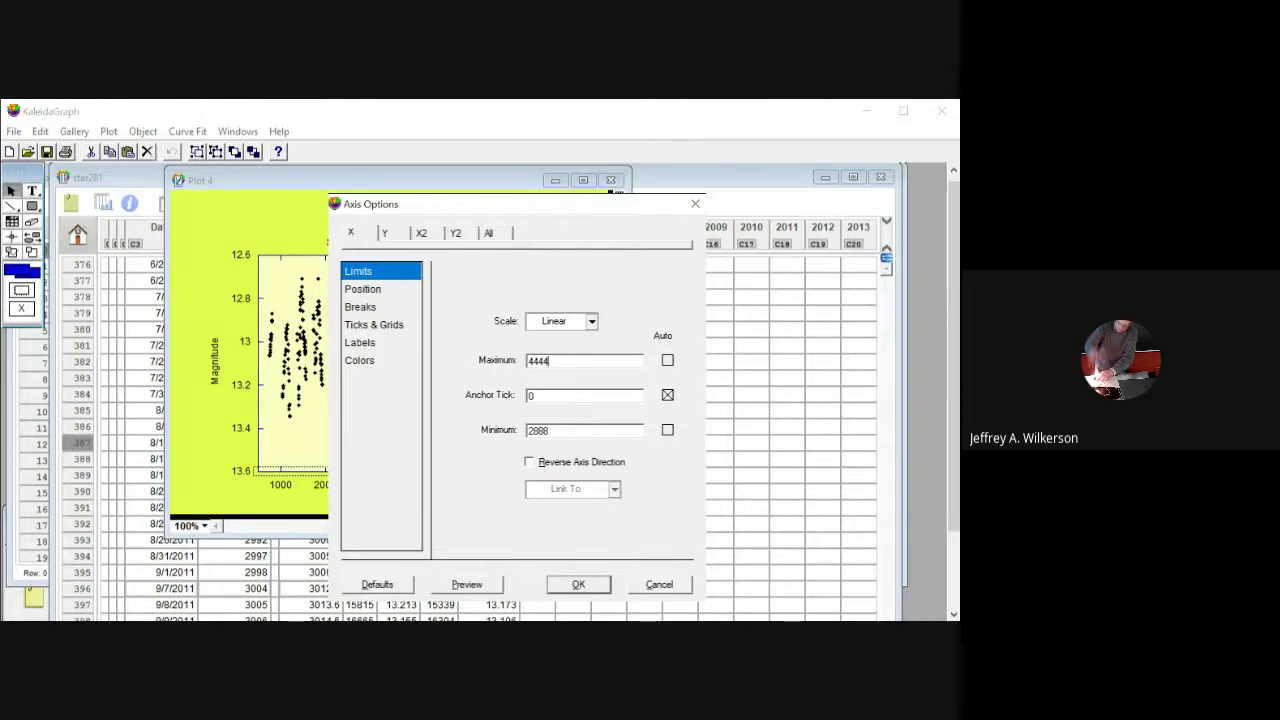
{"action": "key", "text": "Return"}
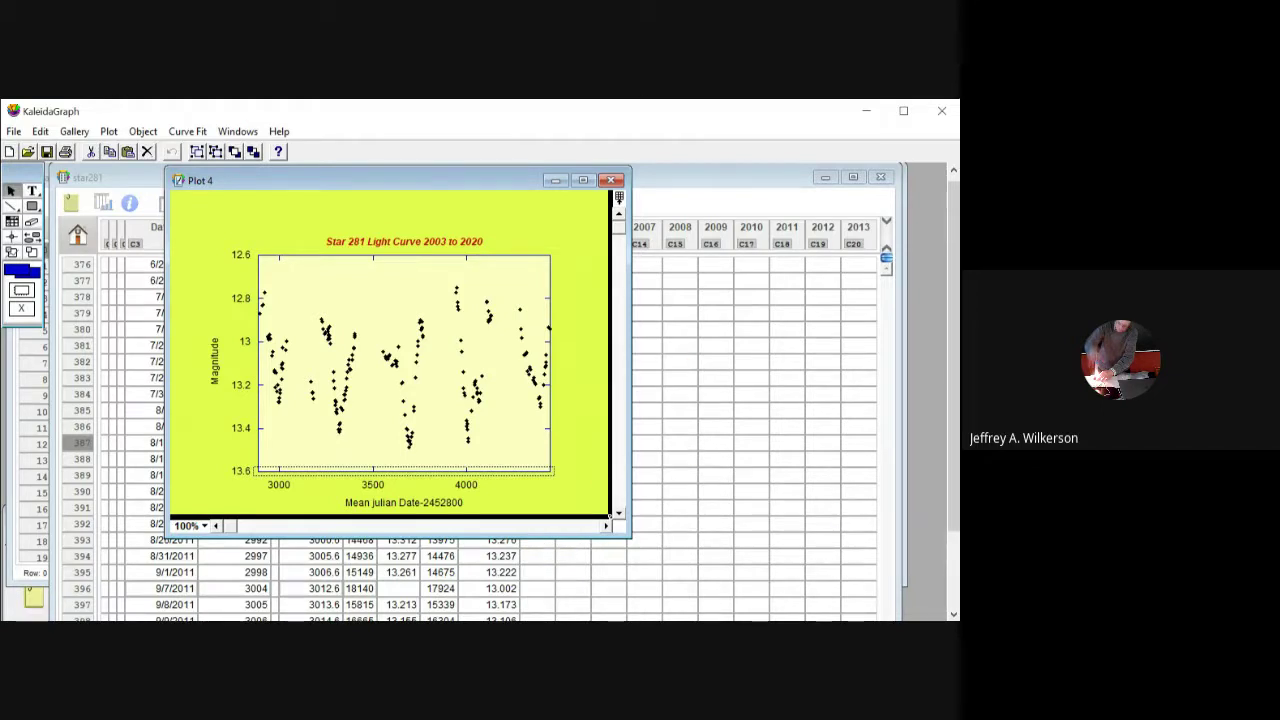
{"action": "left_click", "coordinate": [567, 389]}
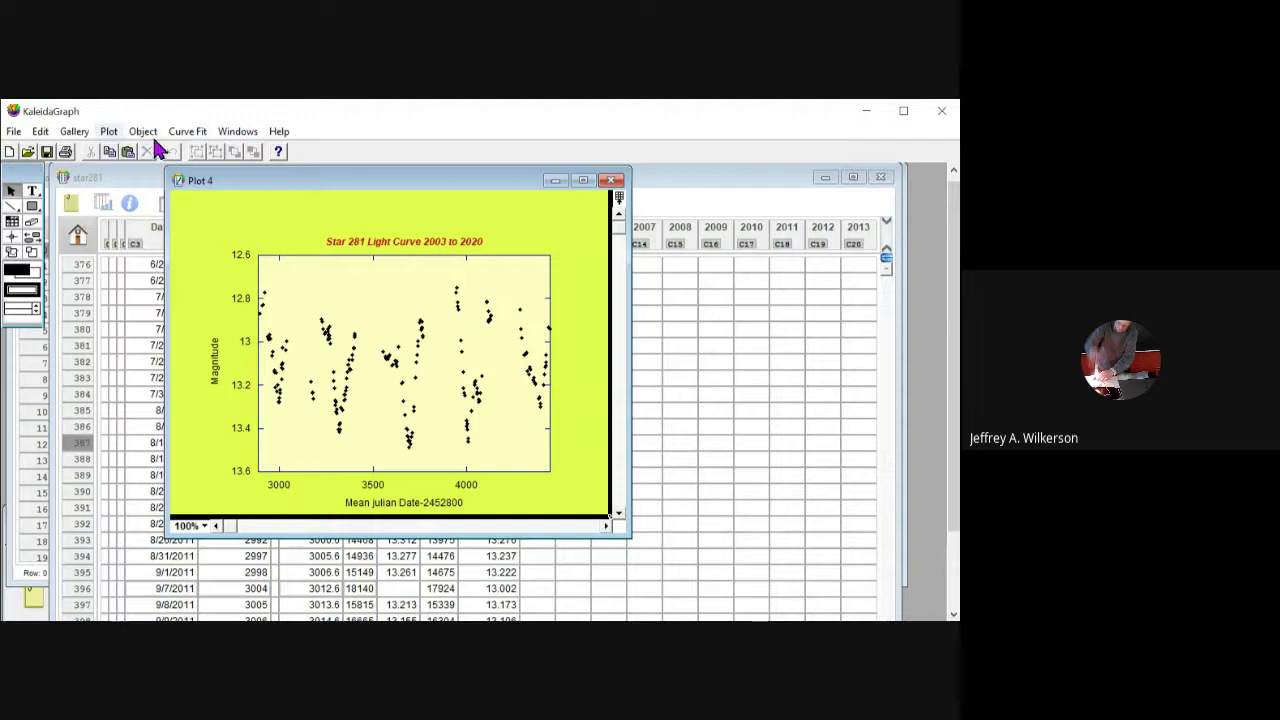
Step: Move the graph down the page and move its title up near the page's upper edge
{"action": "left_click", "coordinate": [110, 132]}
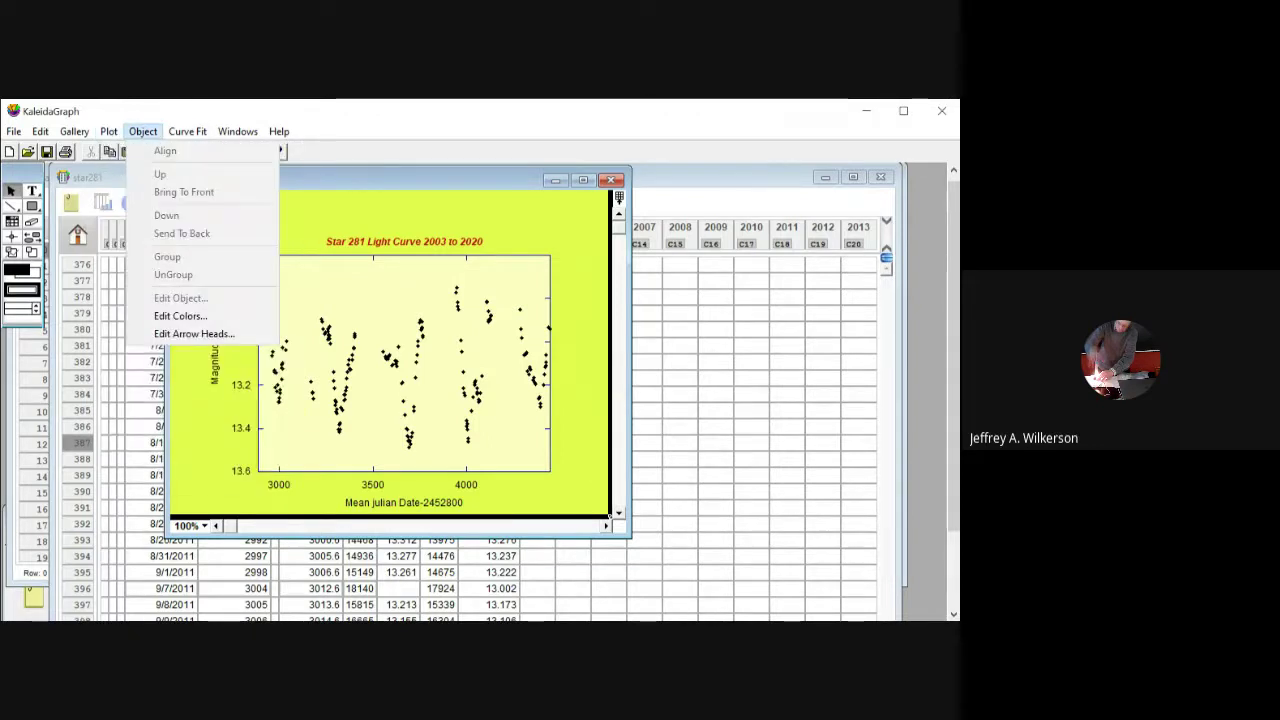
{"action": "left_click", "coordinate": [656, 580]}
{"action": "left_click_drag", "start_coordinate": [549, 355], "coordinate": [633, 572]}
{"action": "mouse_move", "coordinate": [423, 409]}
{"action": "left_mouse_down"}
{"action": "mouse_move", "coordinate": [357, 279]}
{"action": "mouse_move", "coordinate": [375, 314]}
{"action": "left_mouse_up"}
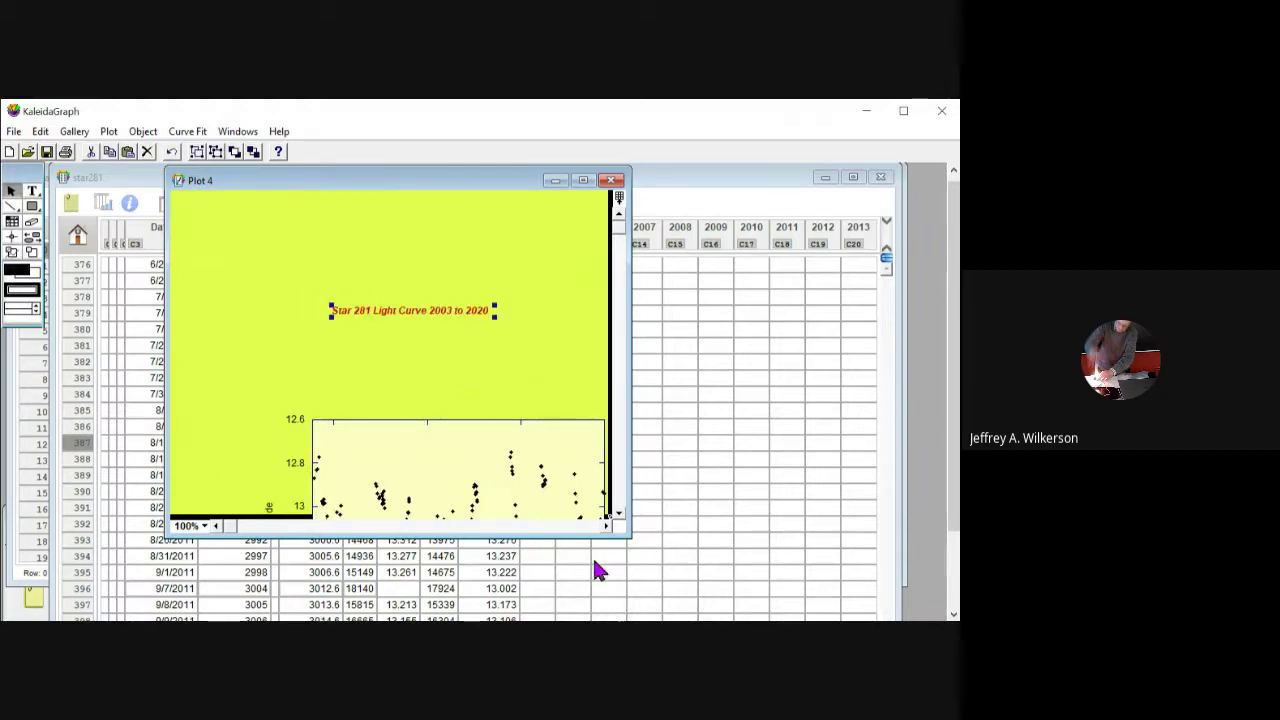
{"action": "left_click_drag", "start_coordinate": [459, 311], "coordinate": [441, 227]}
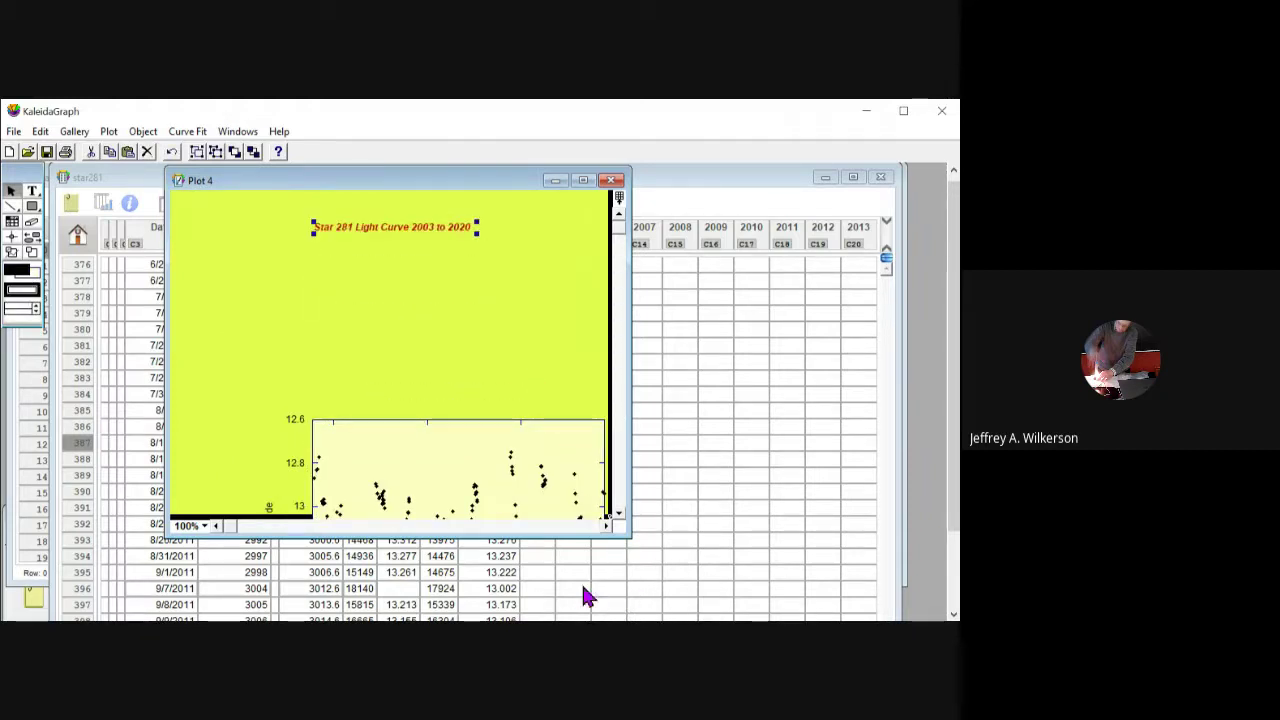
Step: Move the graph back up and slightly left so the whole plot frame and both axis labels fit in view
{"action": "left_click", "coordinate": [435, 440]}
{"action": "left_click_drag", "start_coordinate": [540, 505], "coordinate": [463, 340]}
{"action": "left_click", "coordinate": [564, 328]}
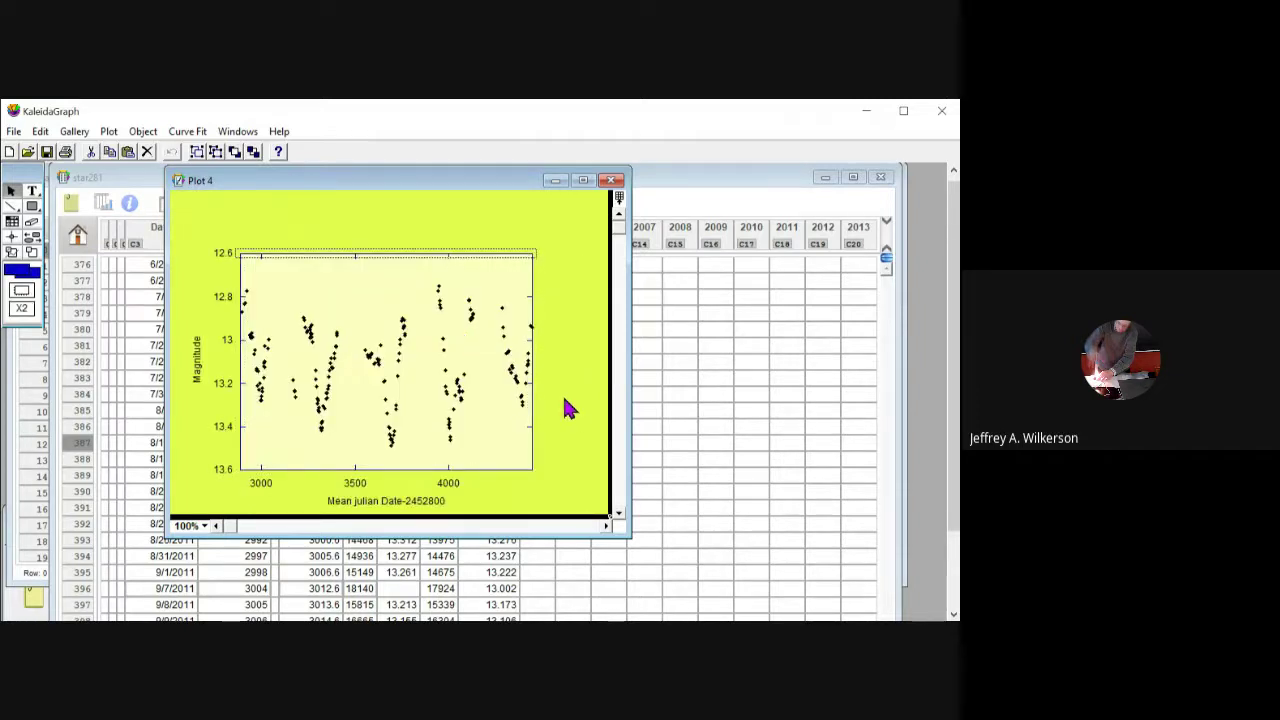
{"action": "left_click_drag", "start_coordinate": [541, 391], "coordinate": [532, 330]}
{"action": "left_click", "coordinate": [600, 368]}
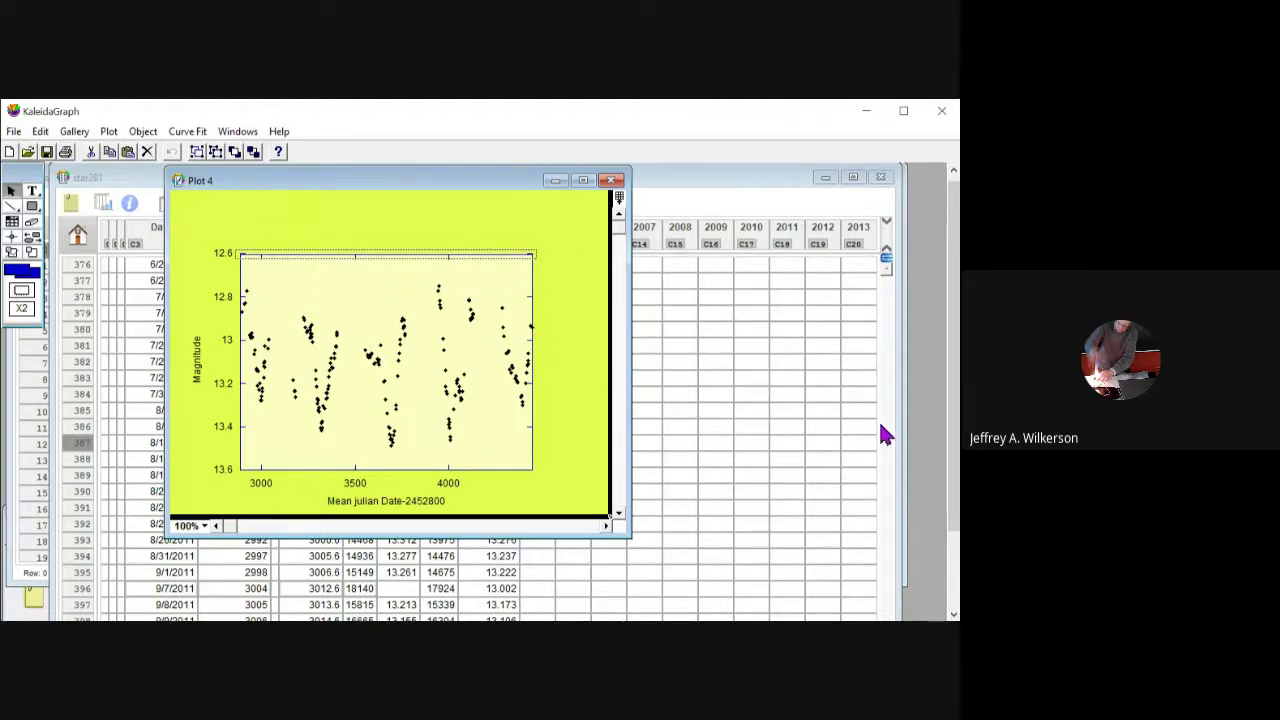
Step: Set the Y axis line, major tick and major grid colors to black
{"action": "left_click", "coordinate": [364, 408]}
{"action": "double_click", "coordinate": [364, 414]}
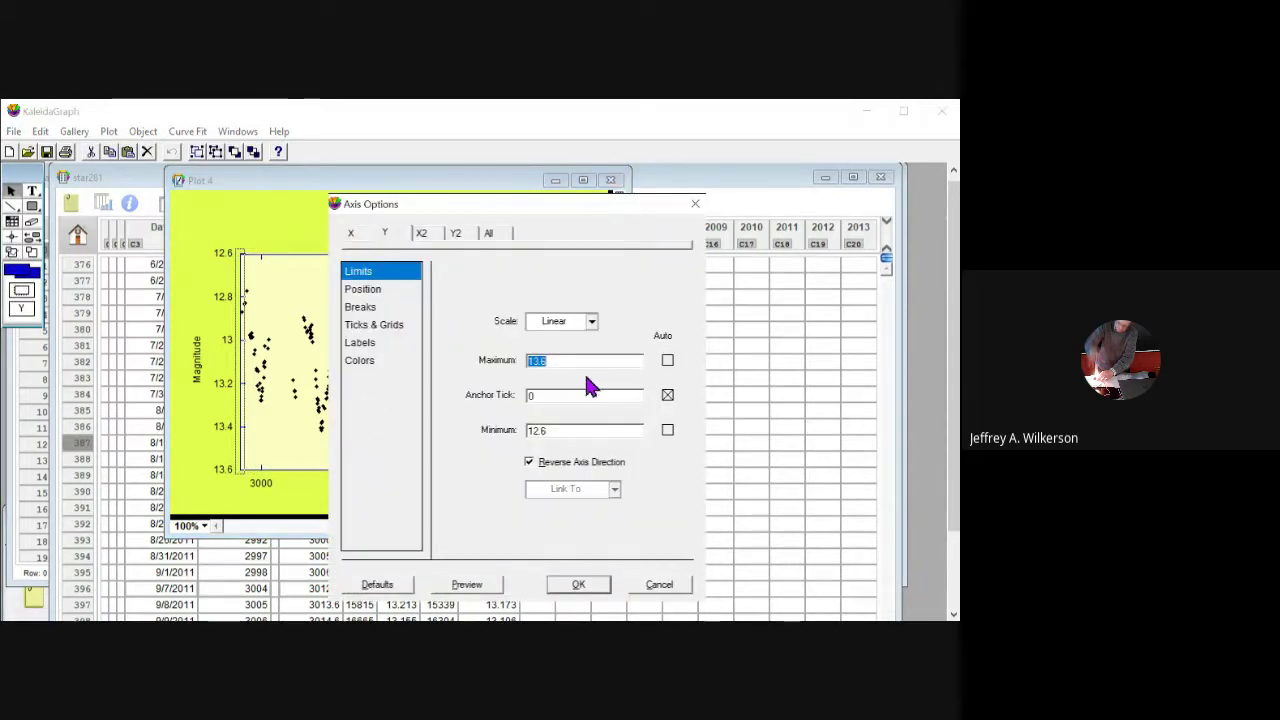
{"action": "left_click", "coordinate": [361, 361]}
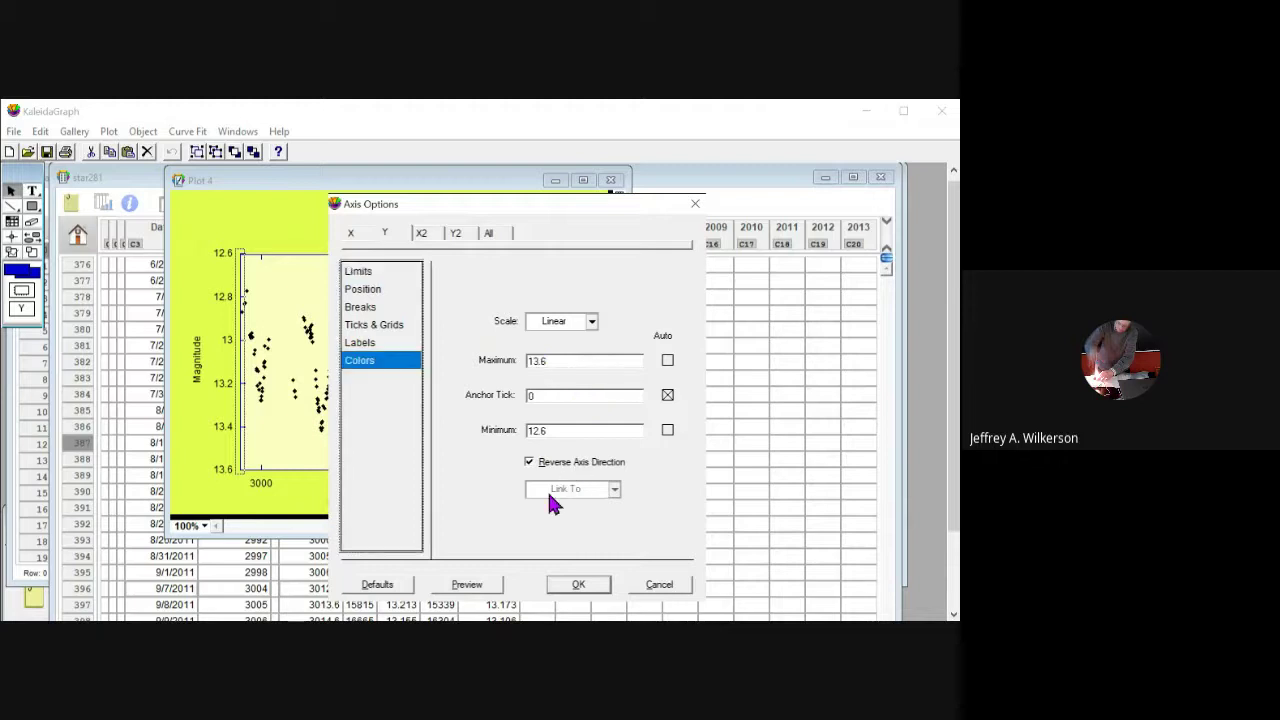
{"action": "left_click", "coordinate": [637, 314]}
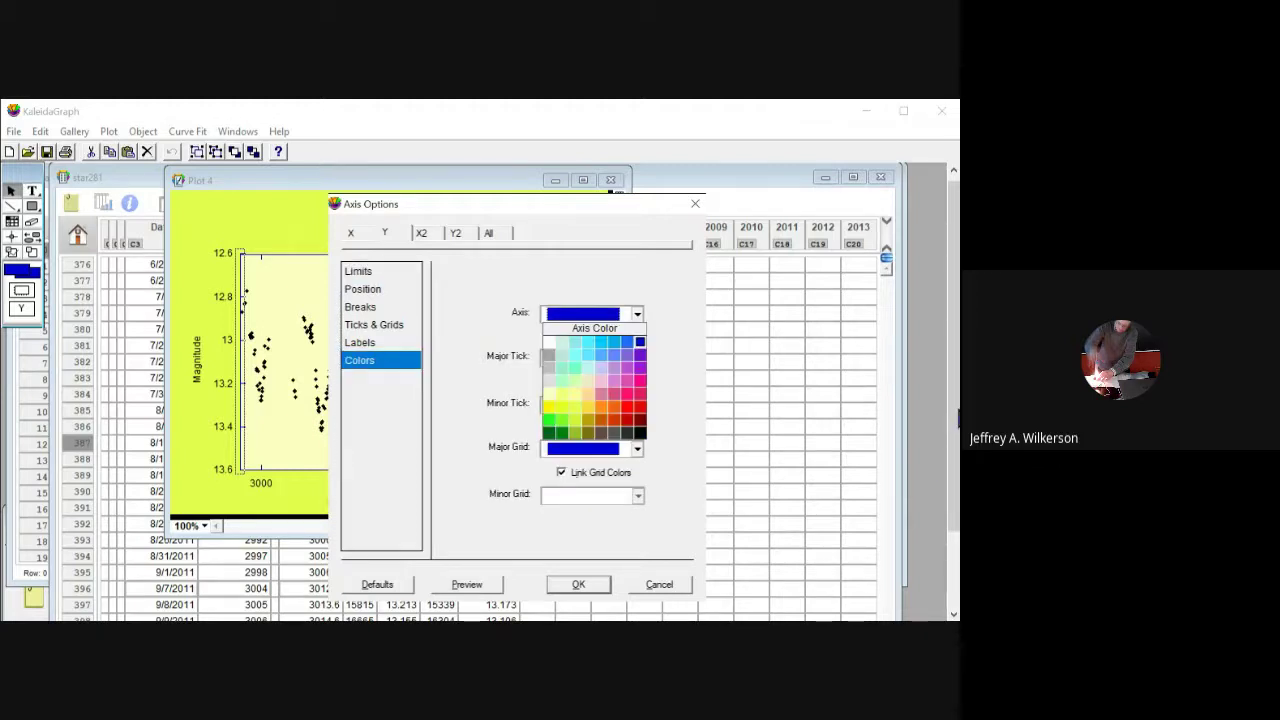
{"action": "left_click", "coordinate": [640, 433]}
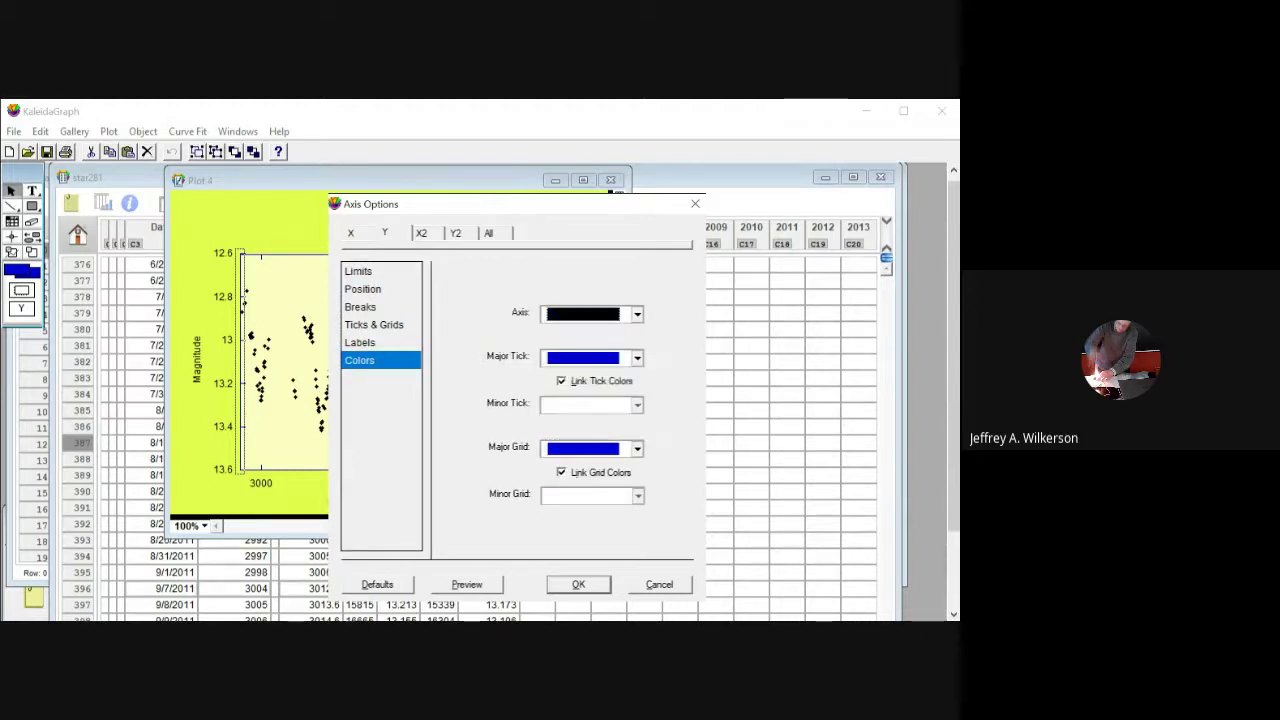
{"action": "left_click", "coordinate": [637, 357]}
{"action": "left_click", "coordinate": [640, 475]}
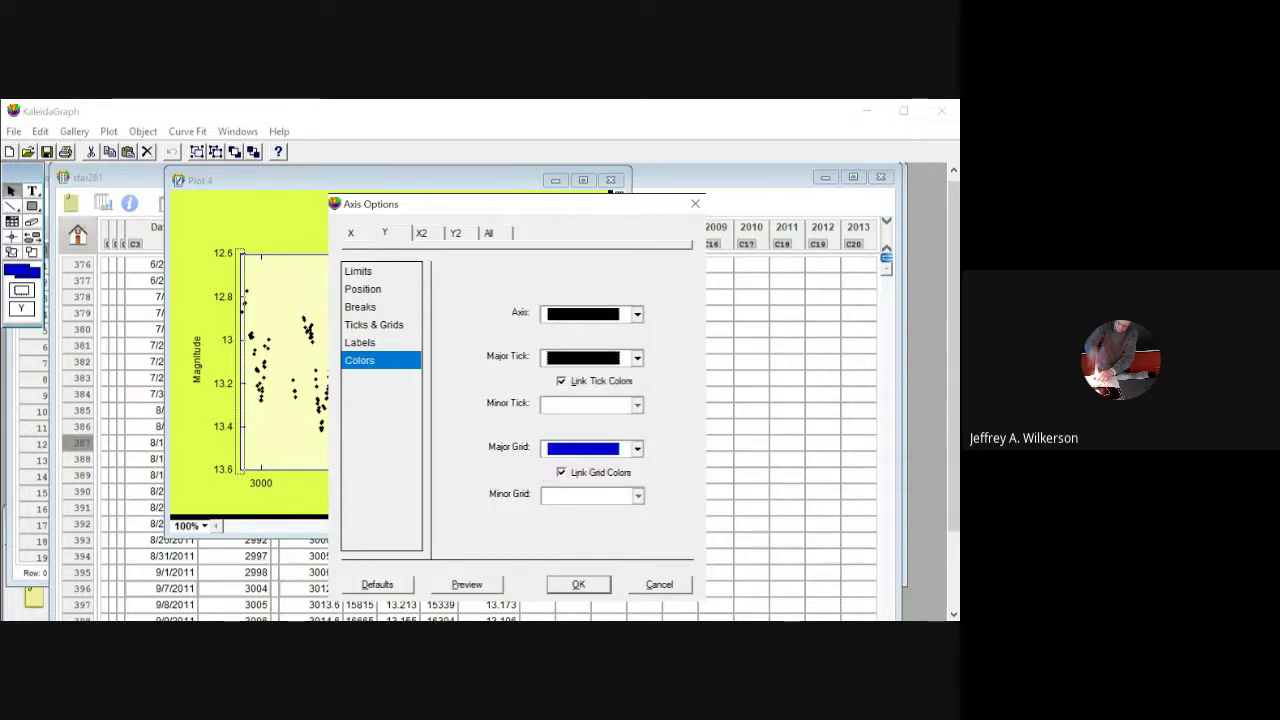
{"action": "left_click", "coordinate": [637, 448]}
{"action": "left_click", "coordinate": [641, 567]}
{"action": "left_click", "coordinate": [578, 584]}
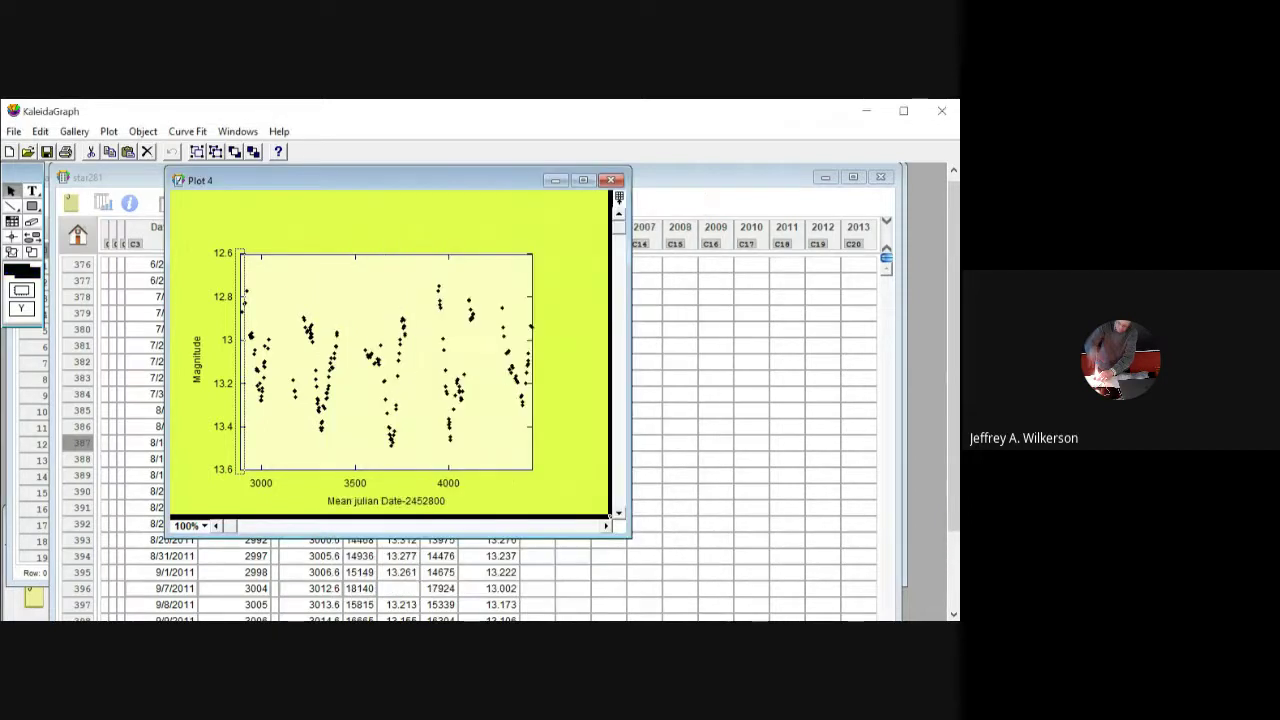
Step: Try to change the colors of the X2 axis along the frame's upper edge
{"action": "left_click", "coordinate": [514, 333]}
{"action": "double_click", "coordinate": [513, 338]}
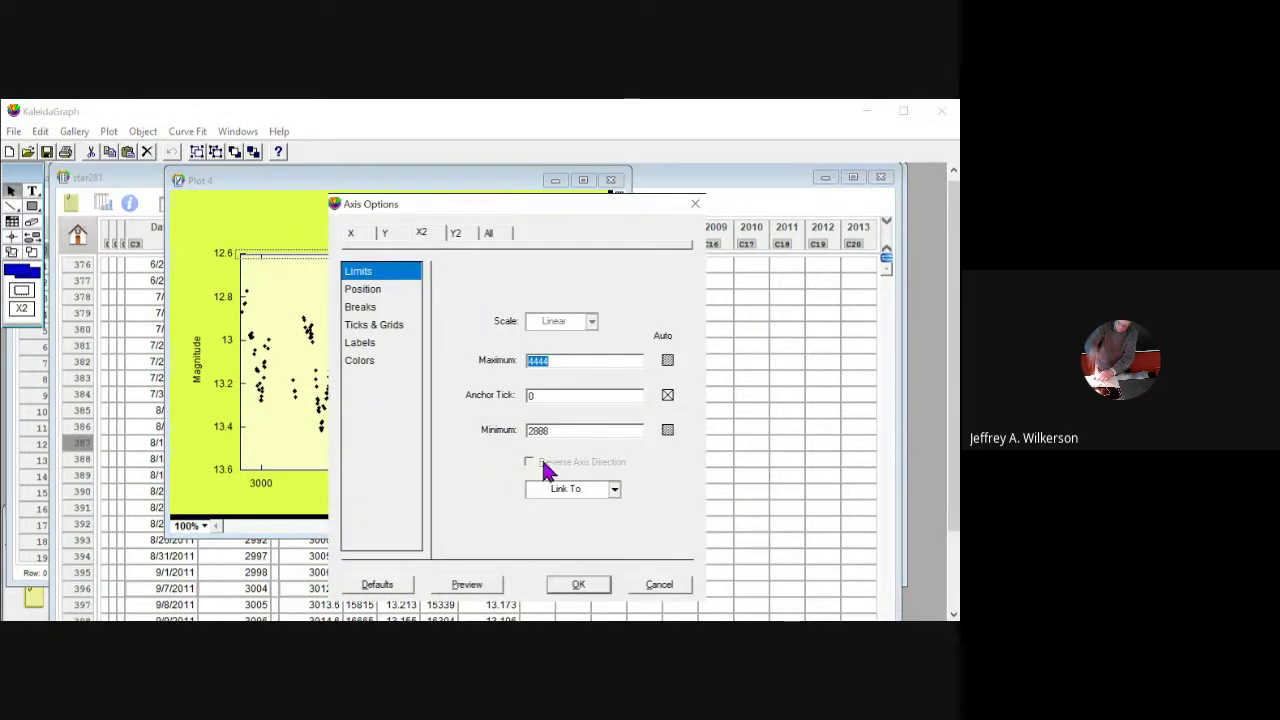
{"action": "left_click", "coordinate": [360, 361]}
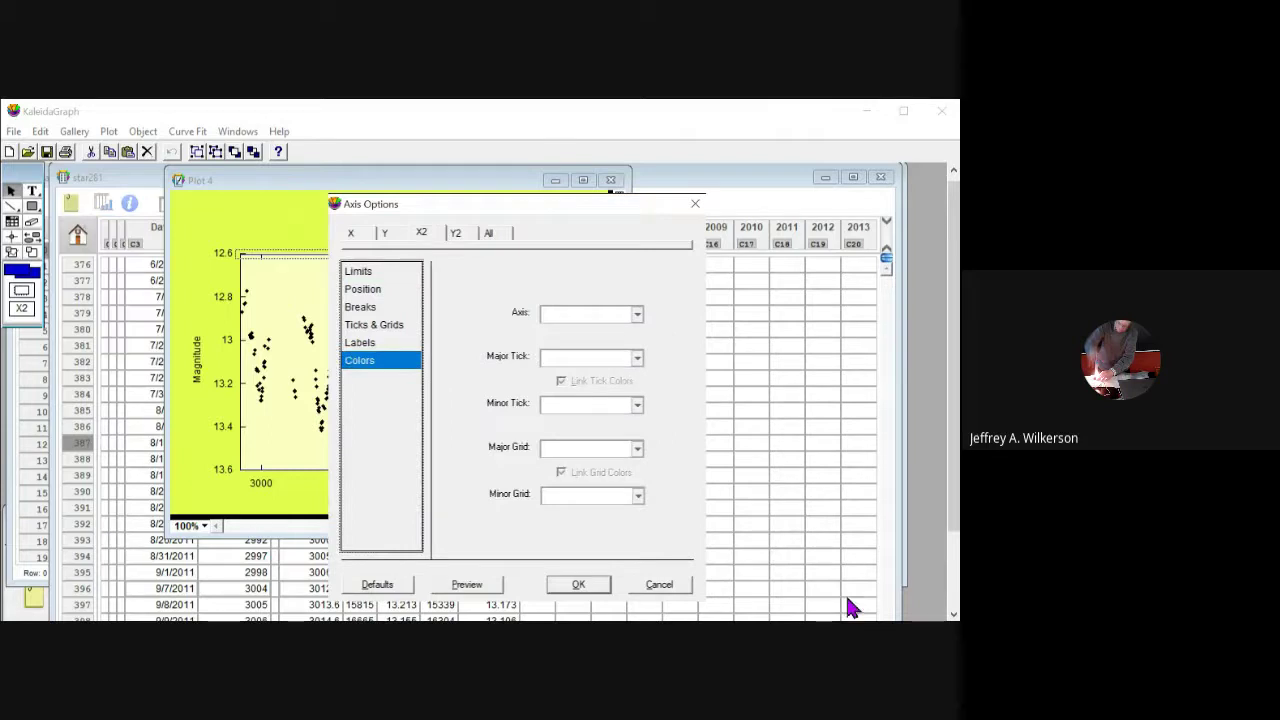
{"action": "key", "text": "Tab"}
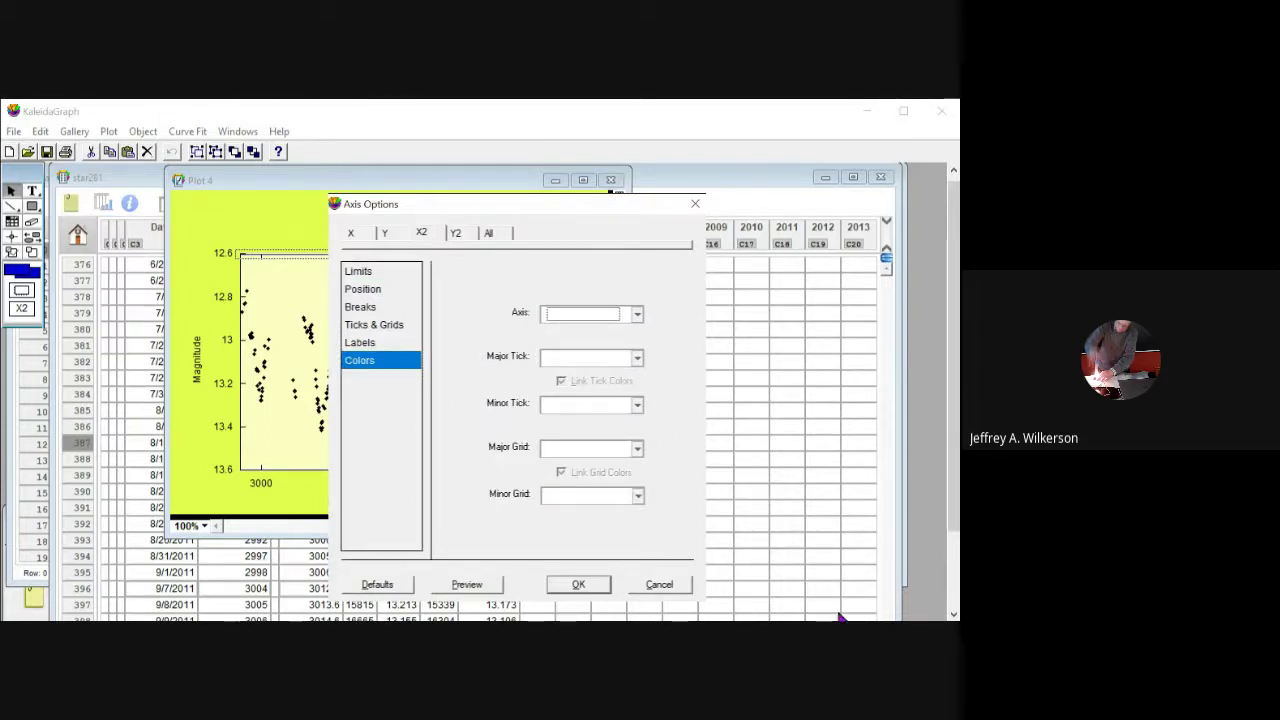
{"action": "left_click", "coordinate": [578, 584]}
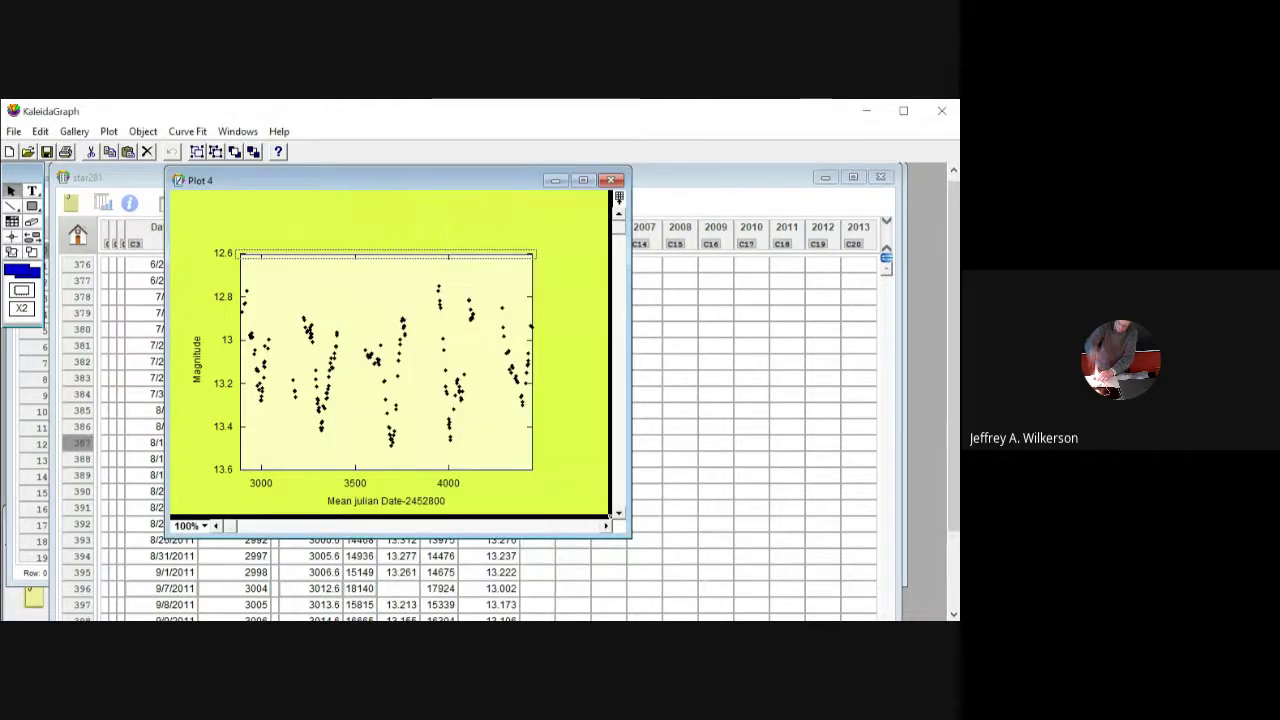
{"action": "left_click", "coordinate": [602, 300]}
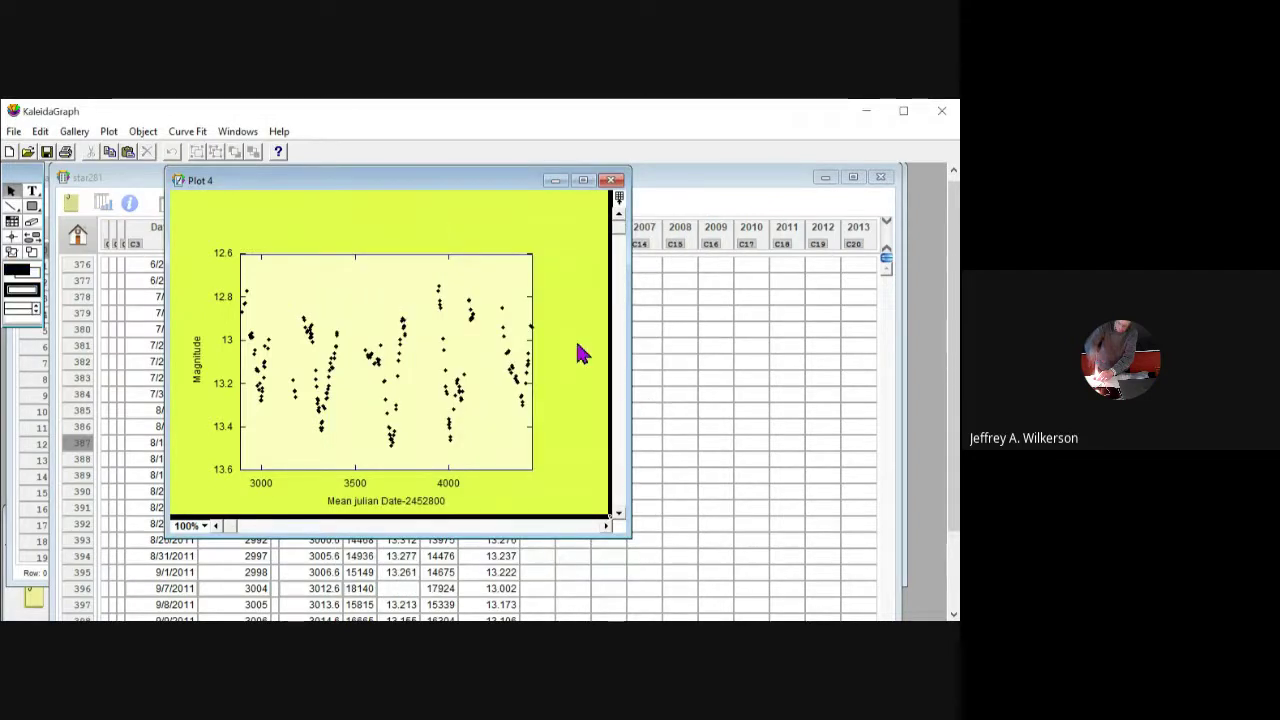
Step: Set the X axis line, major tick and major grid colors to black
{"action": "left_click", "coordinate": [478, 468]}
{"action": "double_click", "coordinate": [478, 469]}
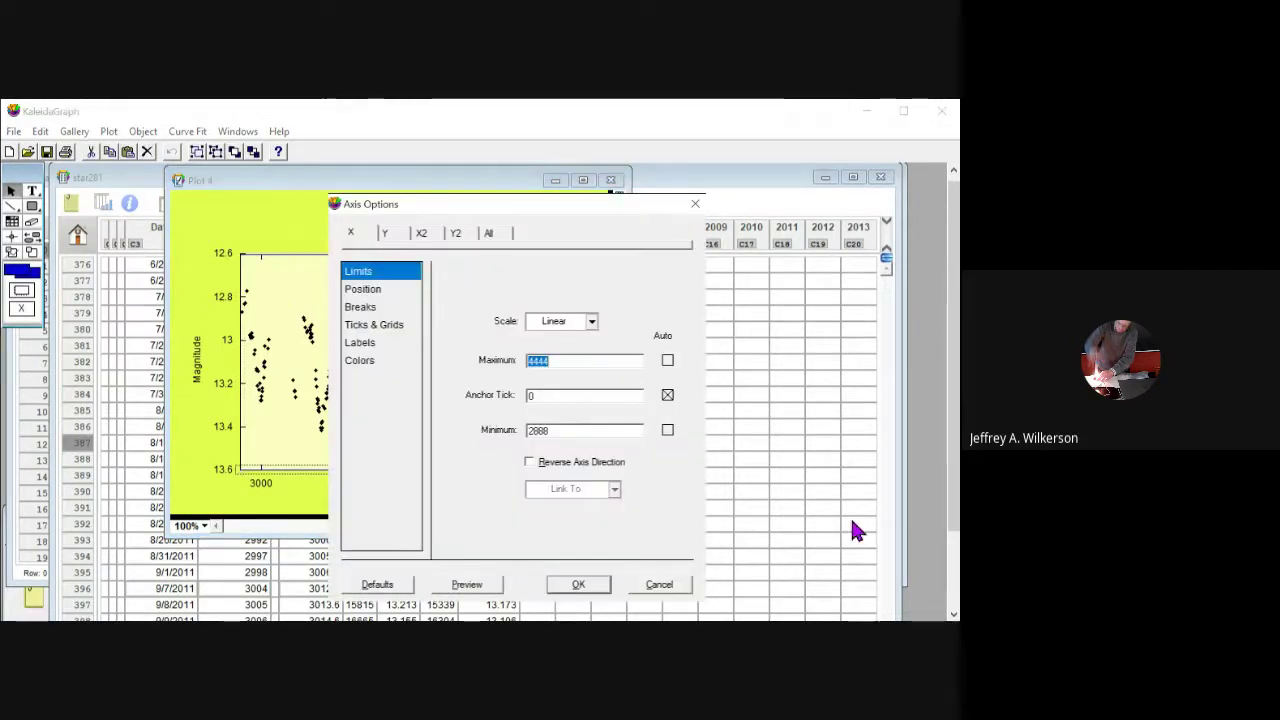
{"action": "left_click", "coordinate": [361, 360]}
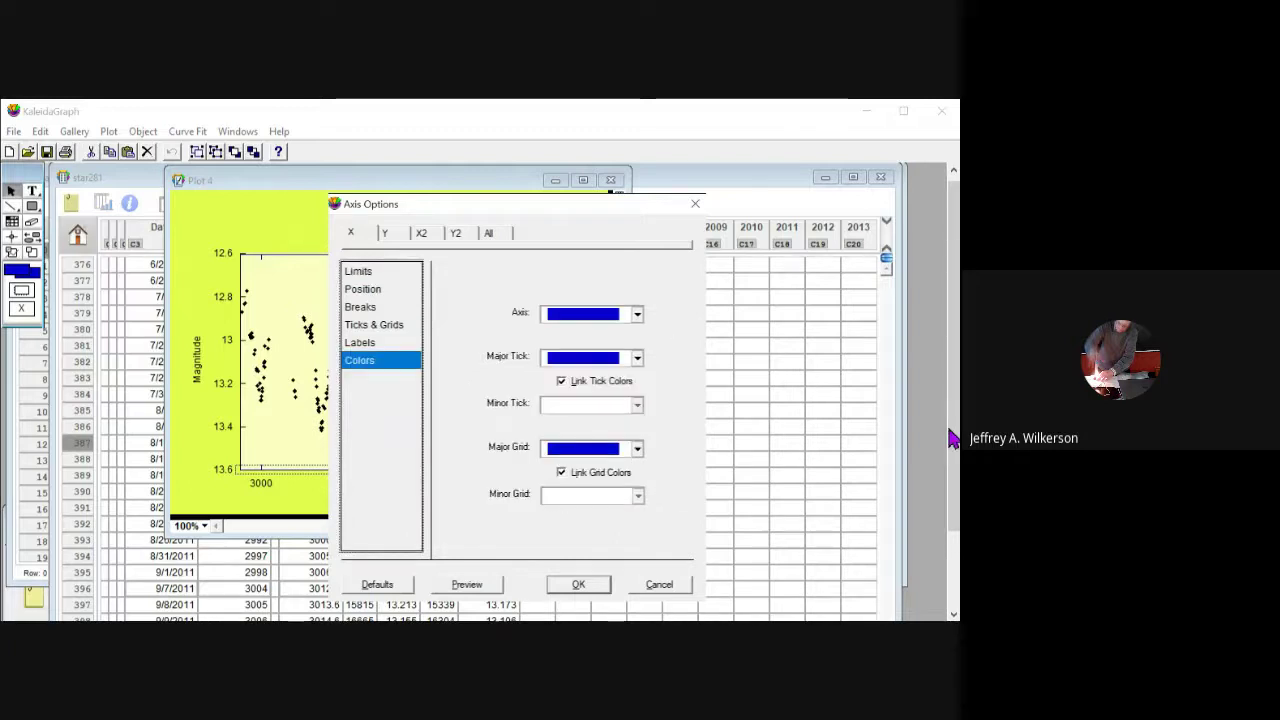
{"action": "left_click", "coordinate": [637, 314]}
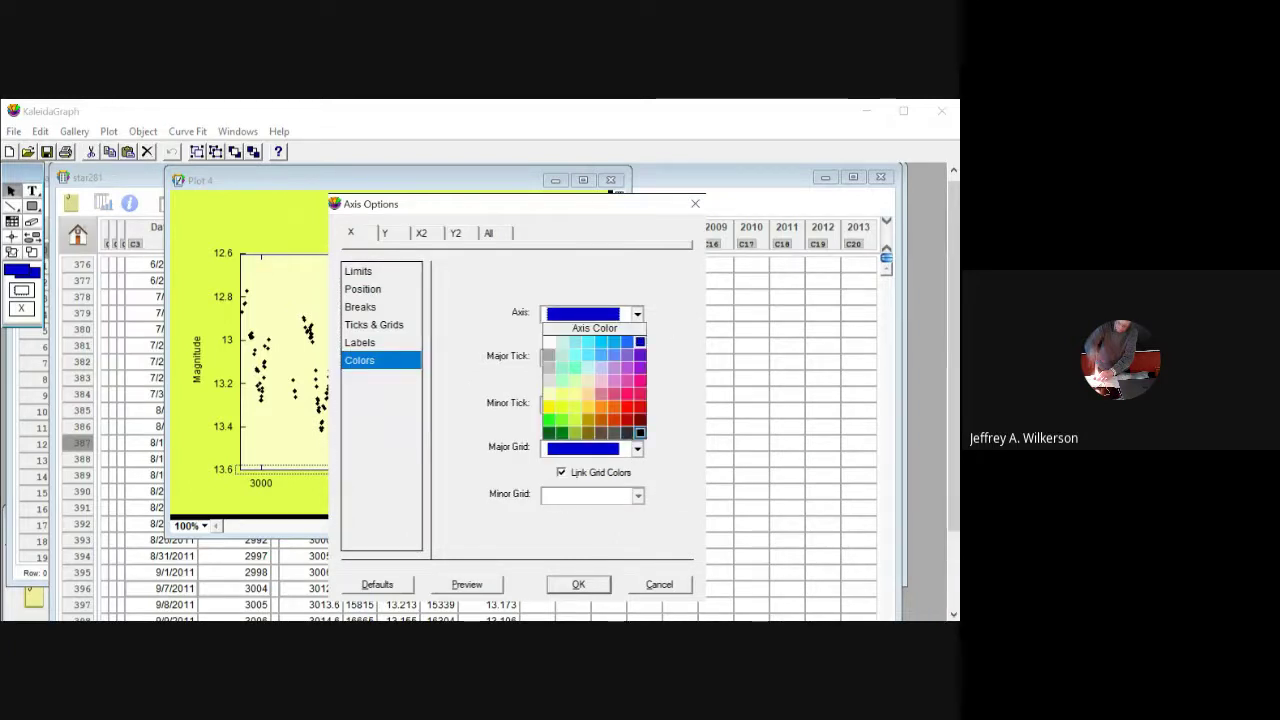
{"action": "left_click", "coordinate": [640, 433]}
{"action": "left_click", "coordinate": [637, 358]}
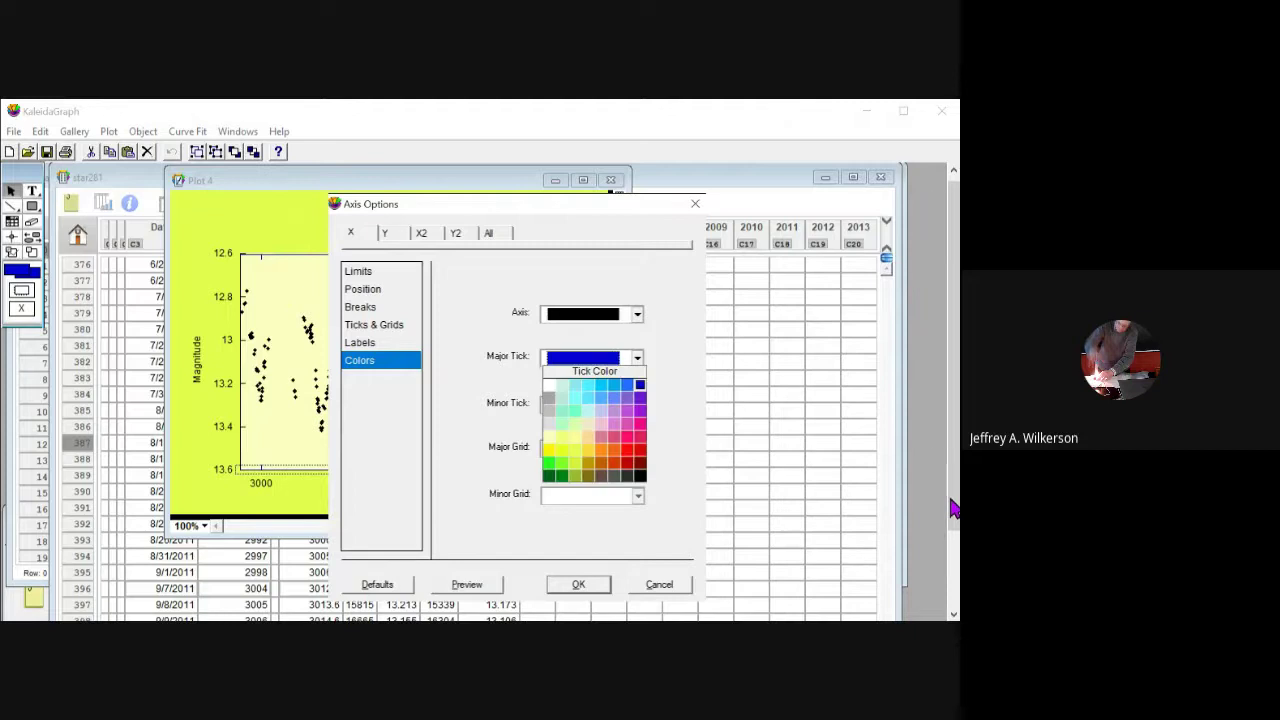
{"action": "left_click", "coordinate": [640, 476]}
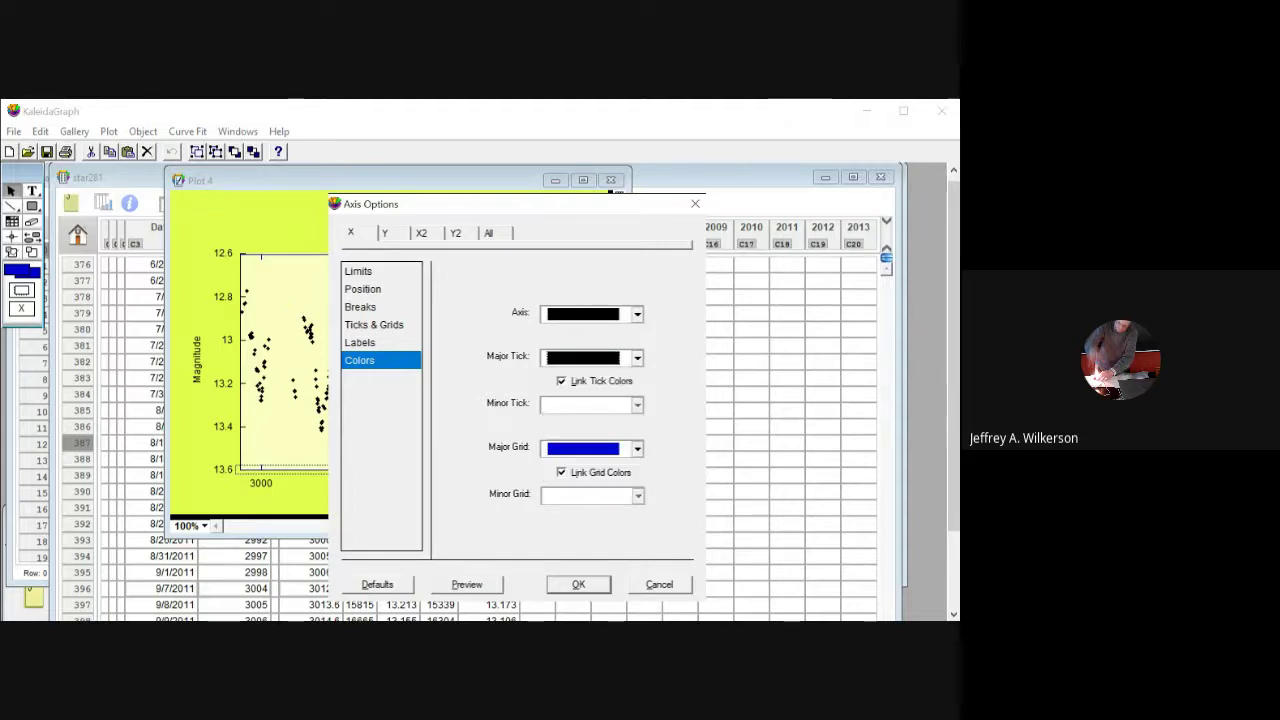
{"action": "left_click", "coordinate": [637, 449]}
{"action": "left_click", "coordinate": [640, 568]}
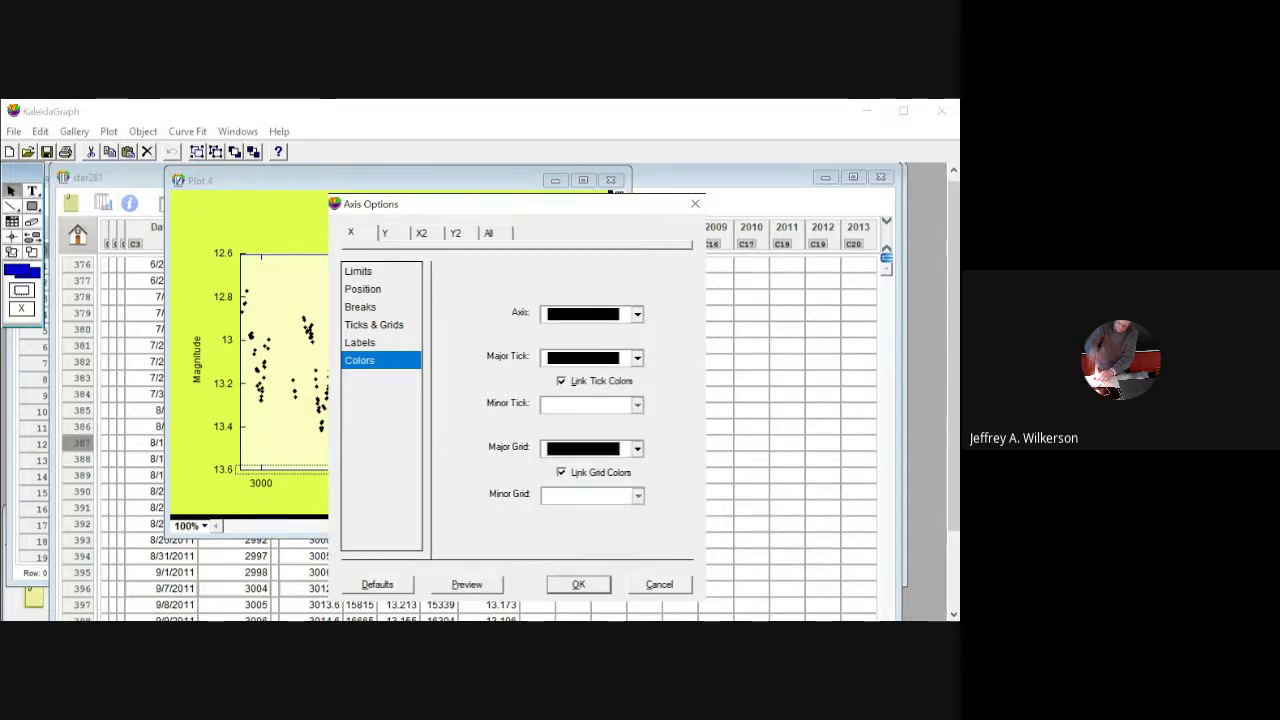
{"action": "key", "text": "Return"}
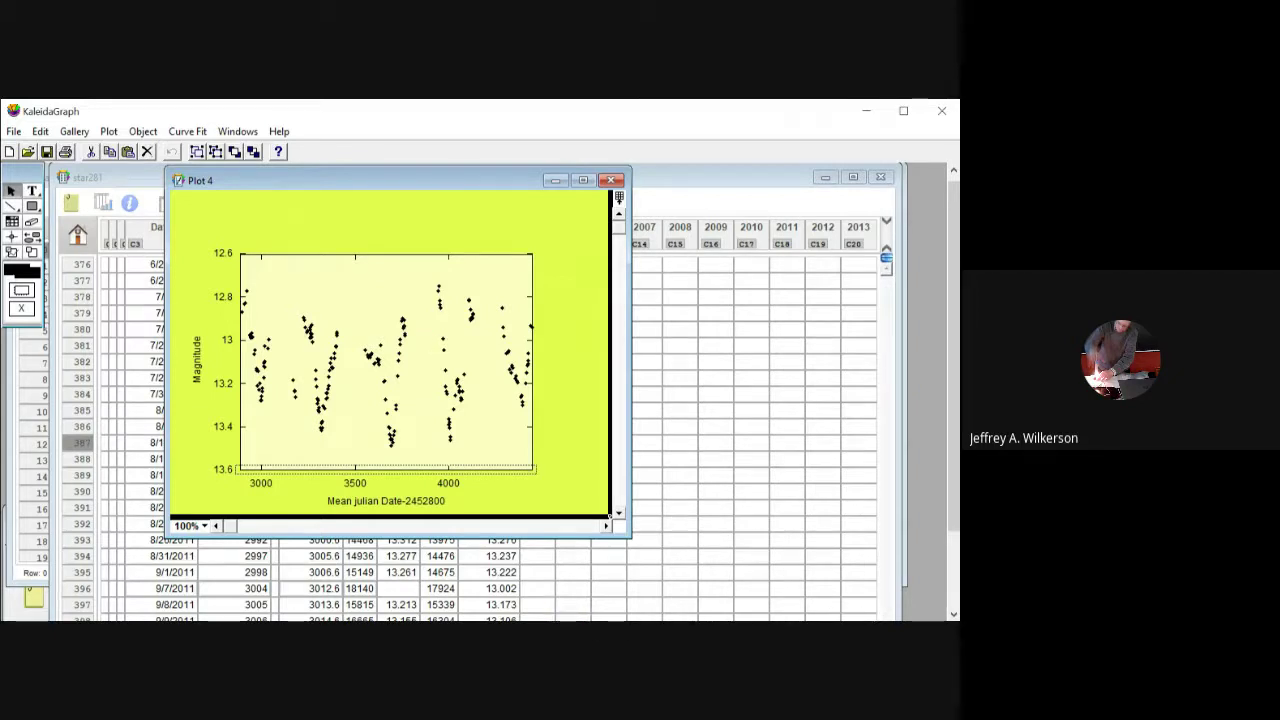
{"action": "double_click", "coordinate": [440, 470]}
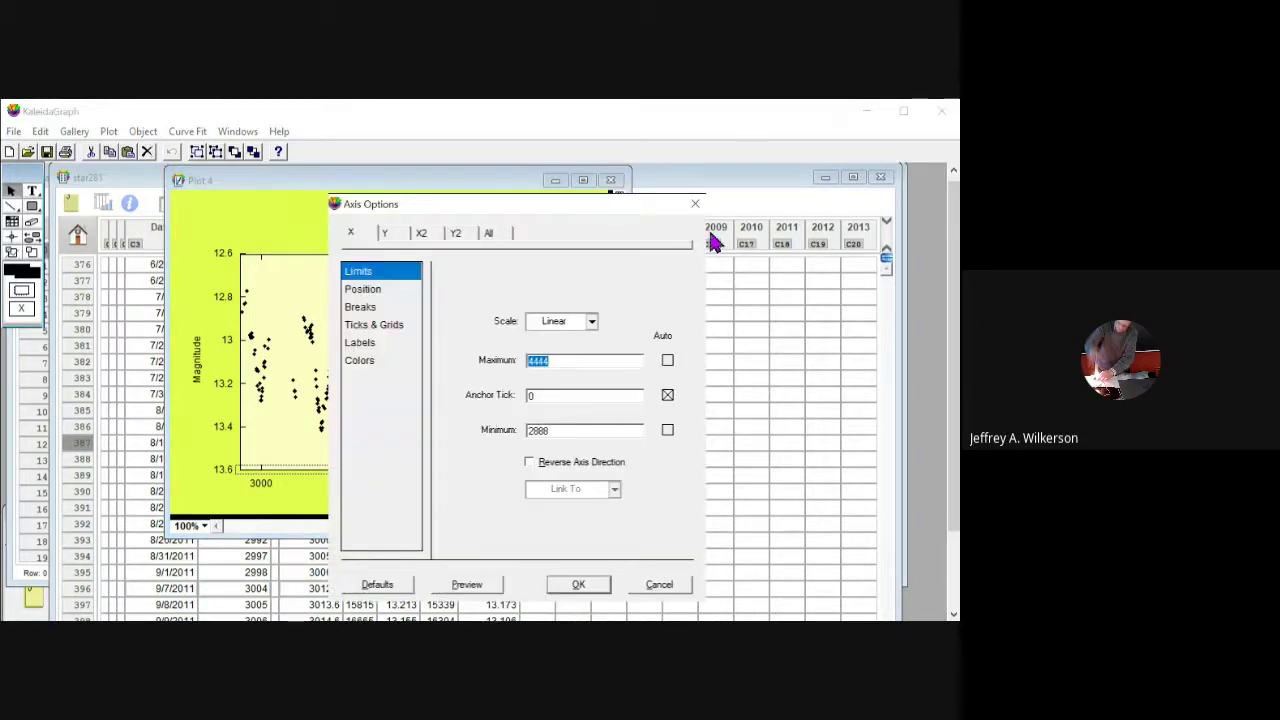
{"action": "left_click_drag", "start_coordinate": [710, 234], "coordinate": [879, 231]}
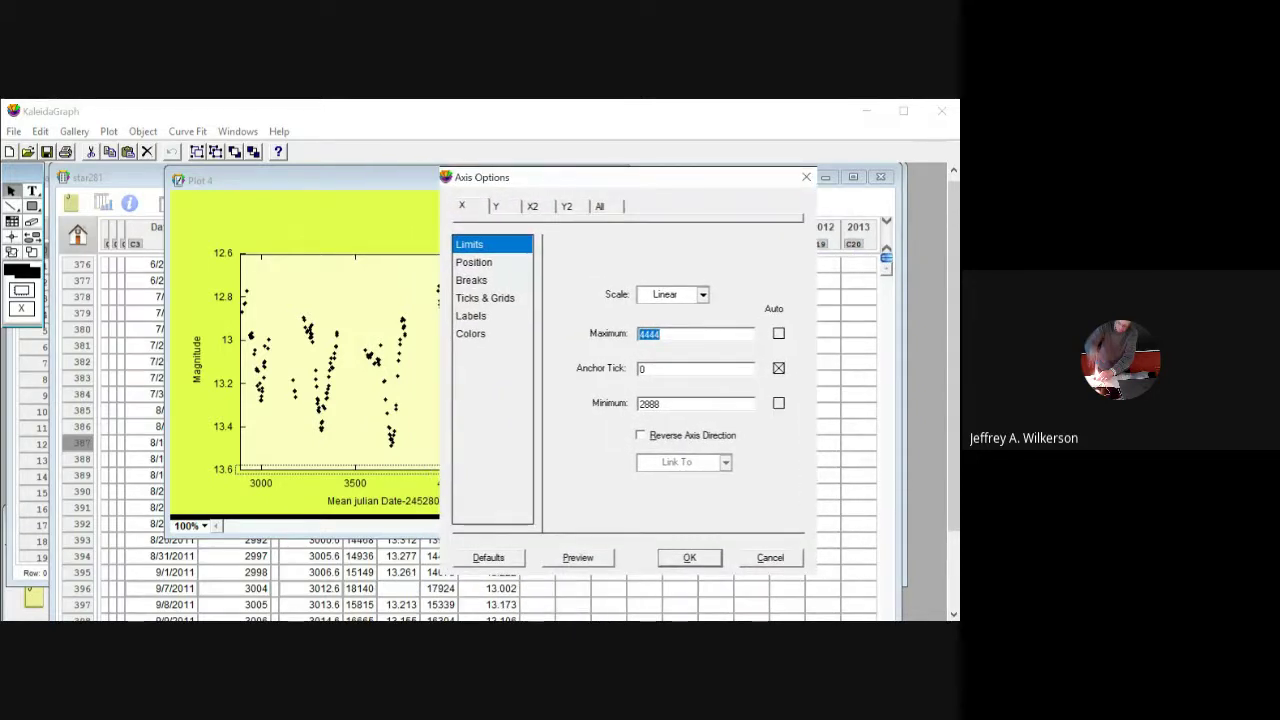
{"action": "left_click", "coordinate": [770, 558]}
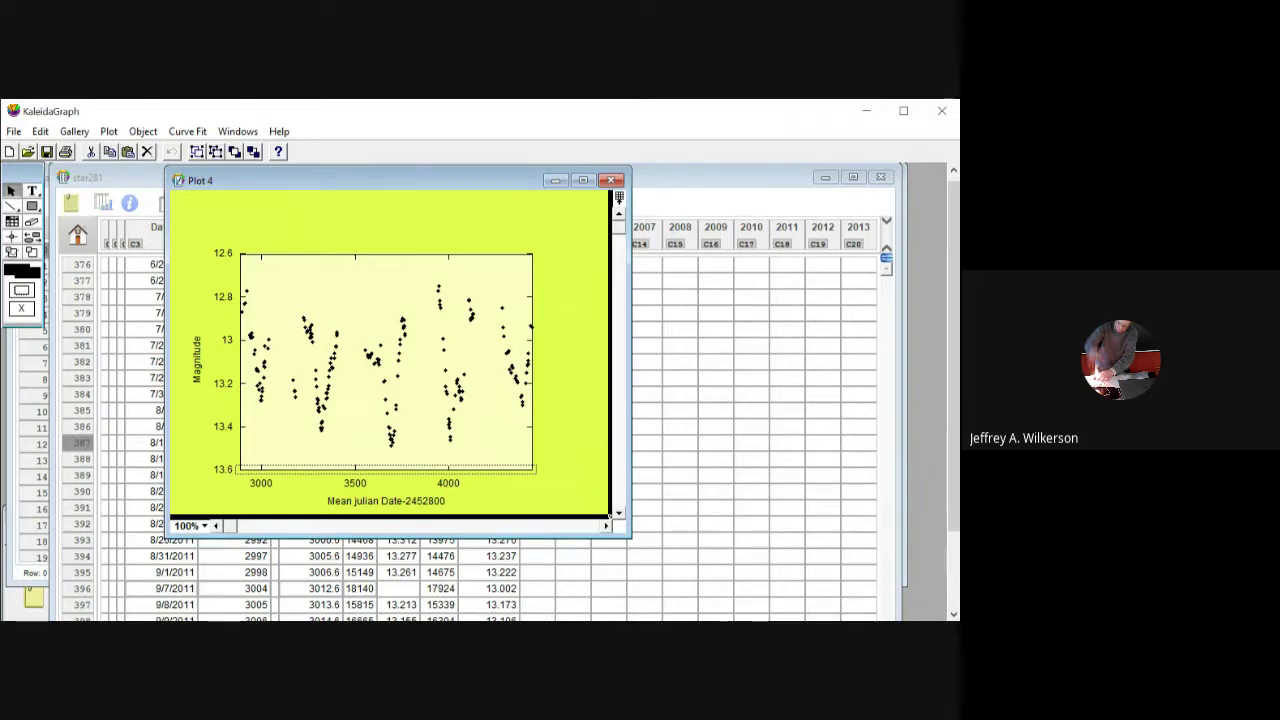
Step: Set the X axis major interval quantity to Fixed # with a value of 5
{"action": "double_click", "coordinate": [386, 469]}
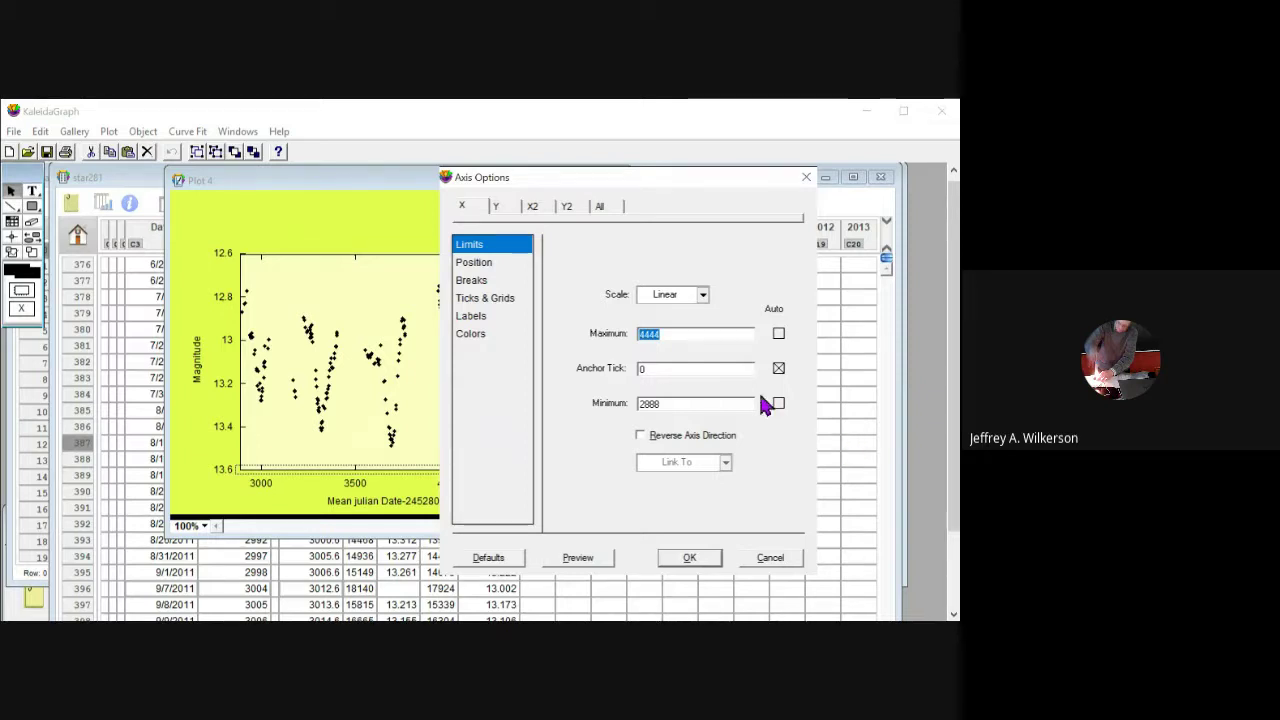
{"action": "left_click", "coordinate": [486, 298]}
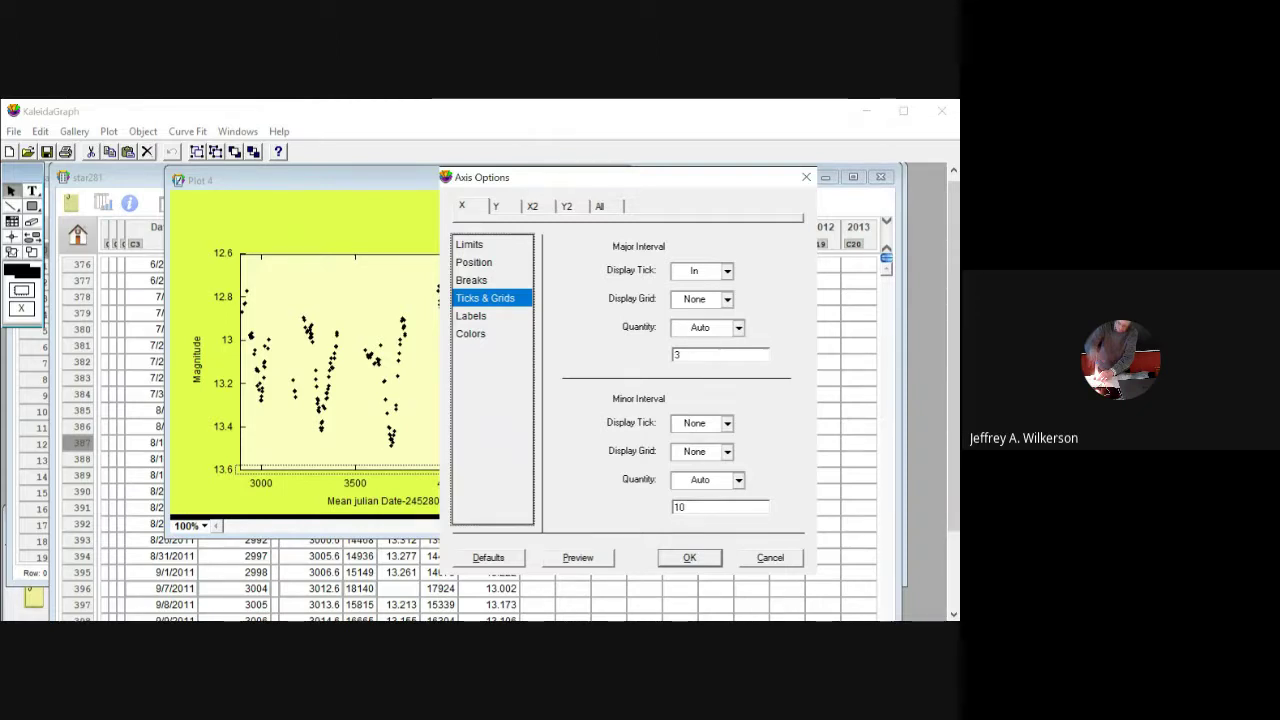
{"action": "left_click", "coordinate": [738, 328]}
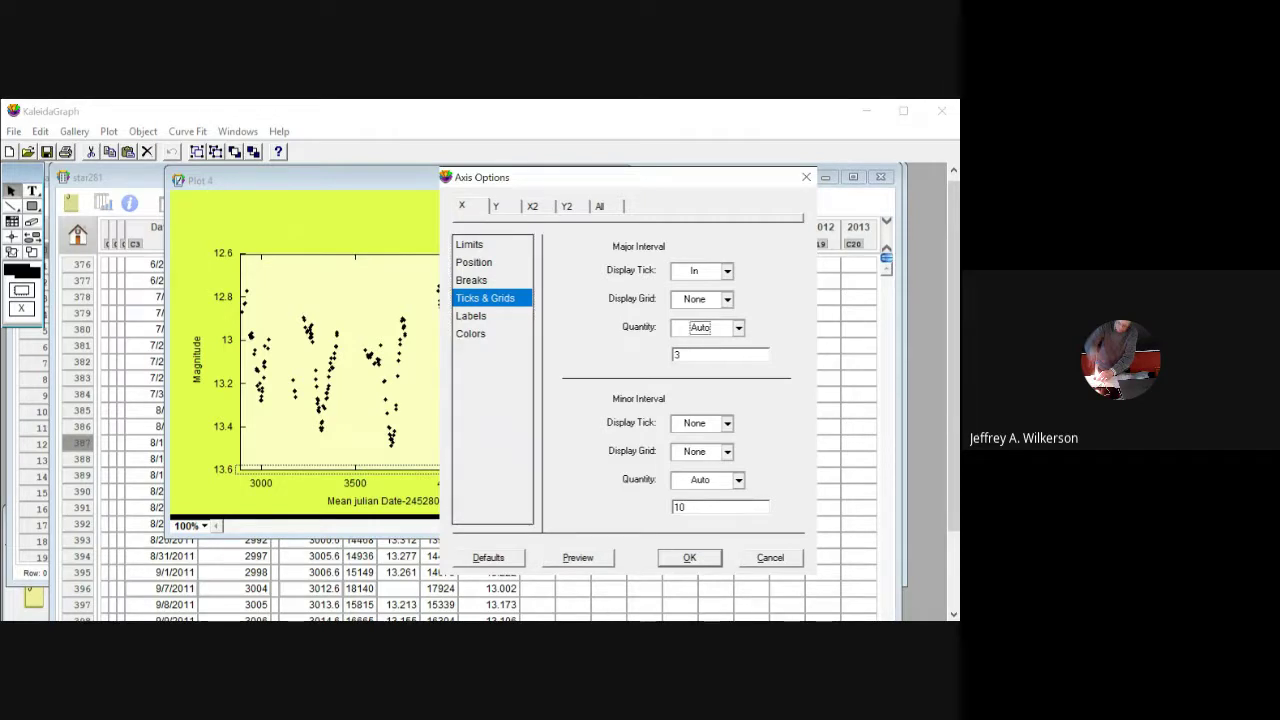
{"action": "left_click", "coordinate": [704, 355]}
{"action": "left_click", "coordinate": [684, 355]}
{"action": "key", "text": "Return"}
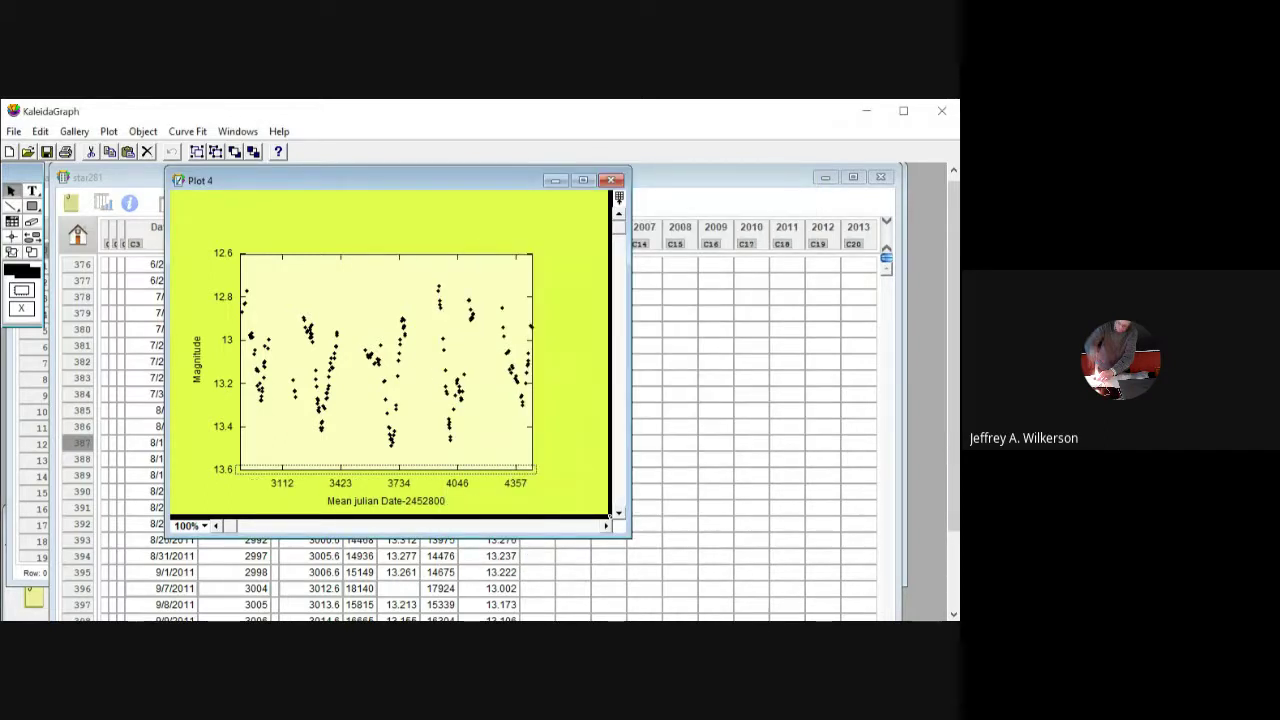
Step: Set the fixed number of major intervals on the X axis to 3
{"action": "double_click", "coordinate": [254, 470]}
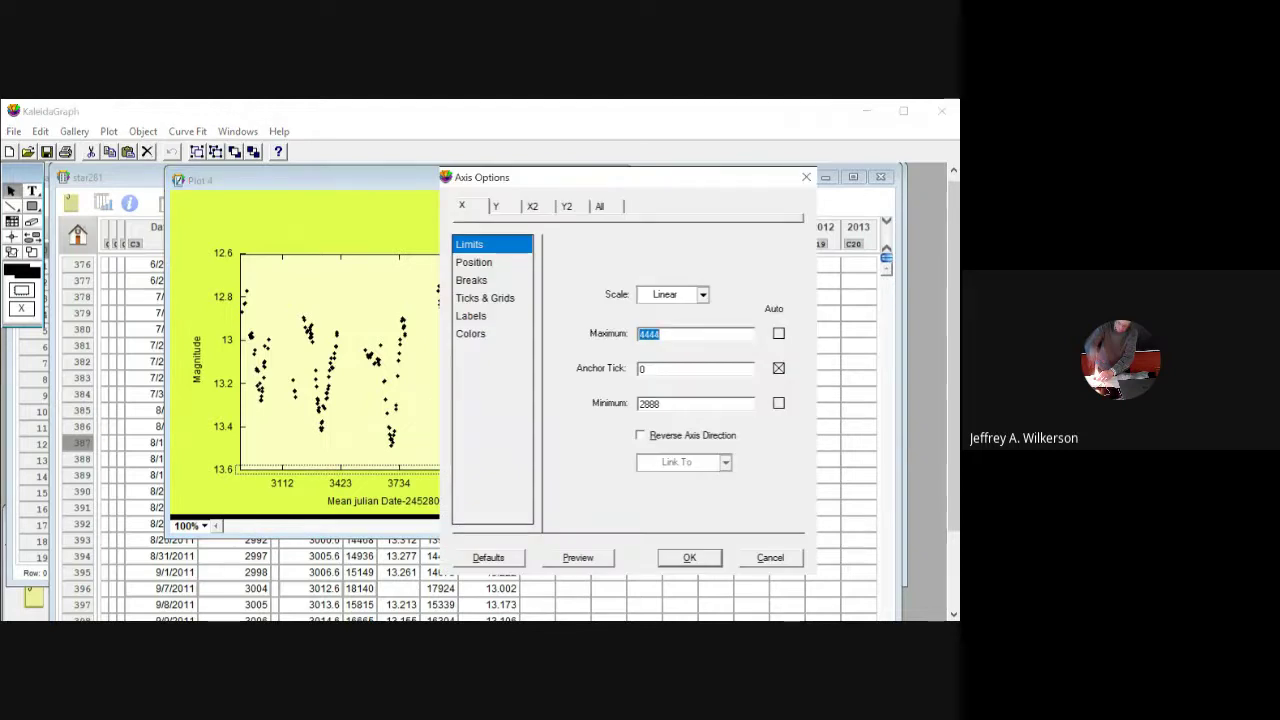
{"action": "left_click", "coordinate": [698, 262]}
{"action": "left_click", "coordinate": [485, 298]}
{"action": "left_click_drag", "start_coordinate": [674, 355], "coordinate": [954, 463]}
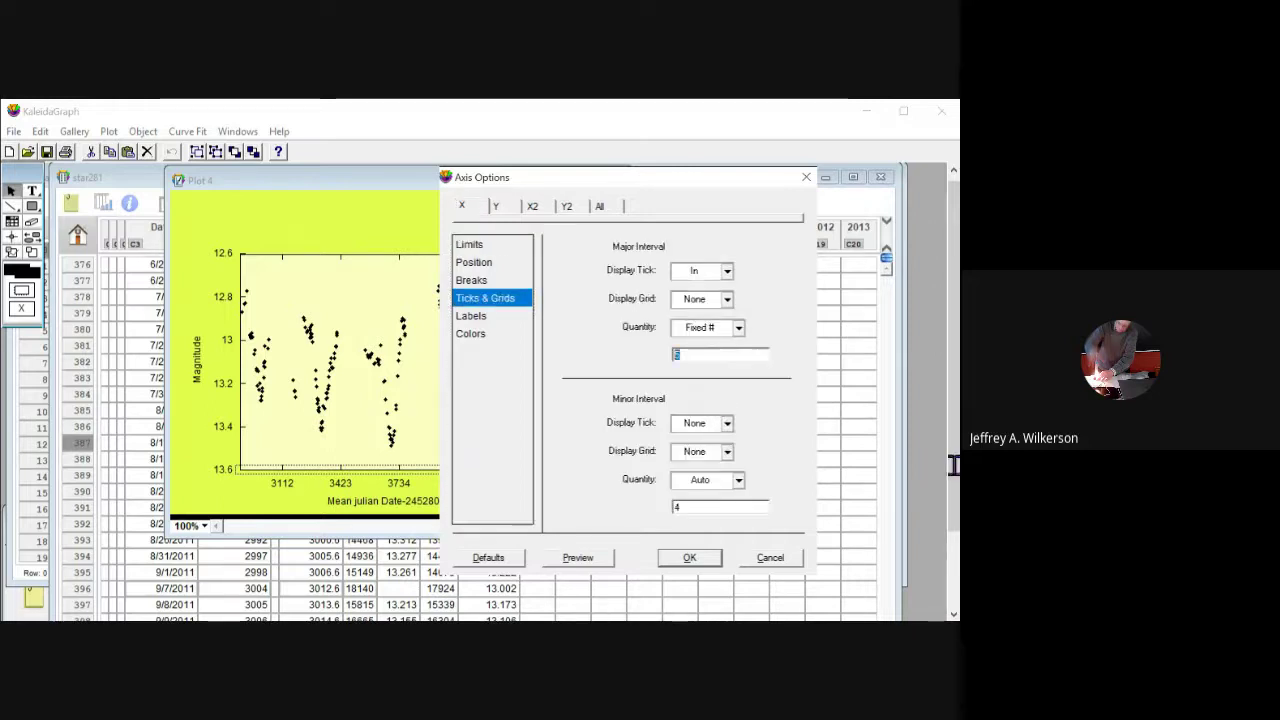
{"action": "type", "text": "3"}
{"action": "left_click", "coordinate": [689, 557]}
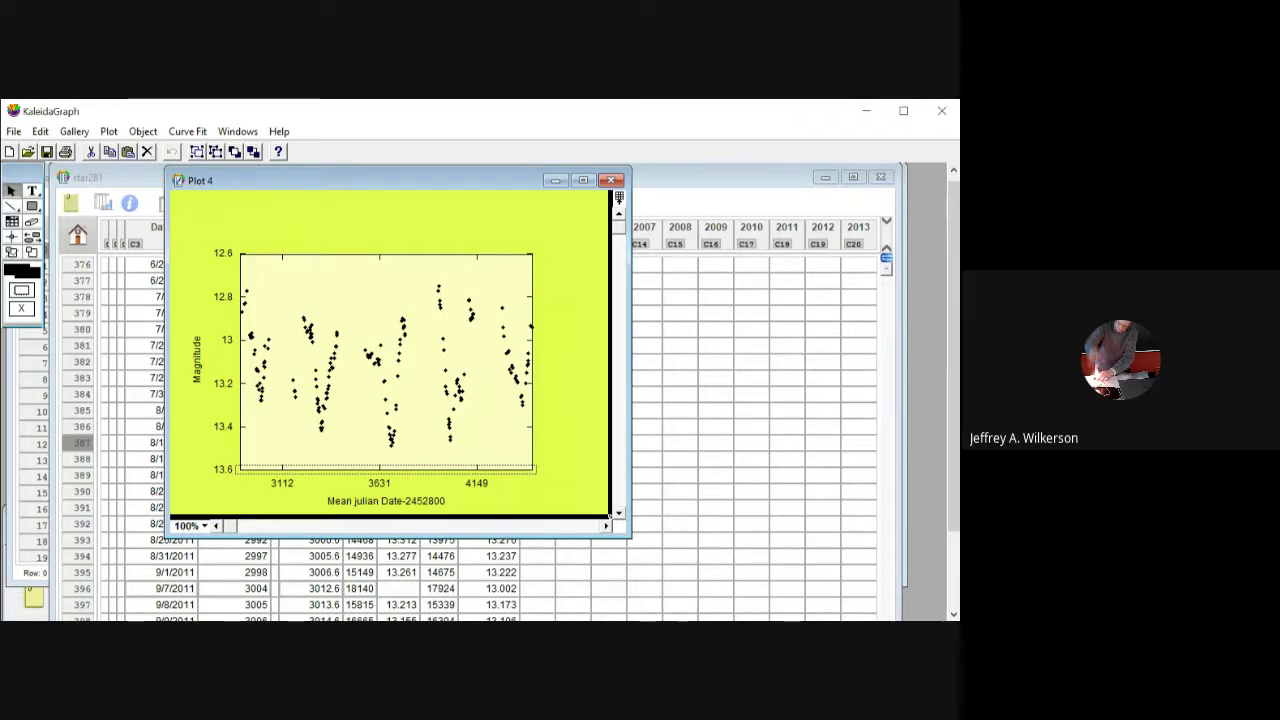
Step: Set the X axis major interval quantity to Auto and its minor tick display to In
{"action": "double_click", "coordinate": [386, 469]}
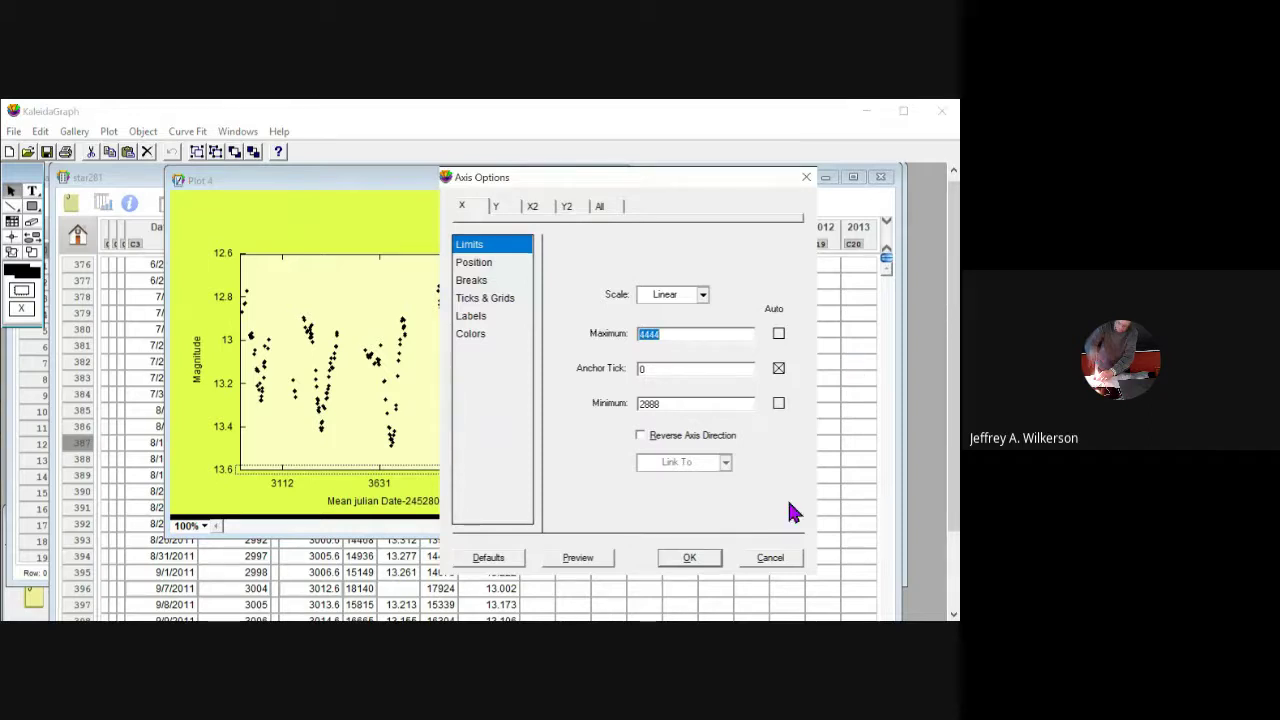
{"action": "left_click", "coordinate": [485, 298]}
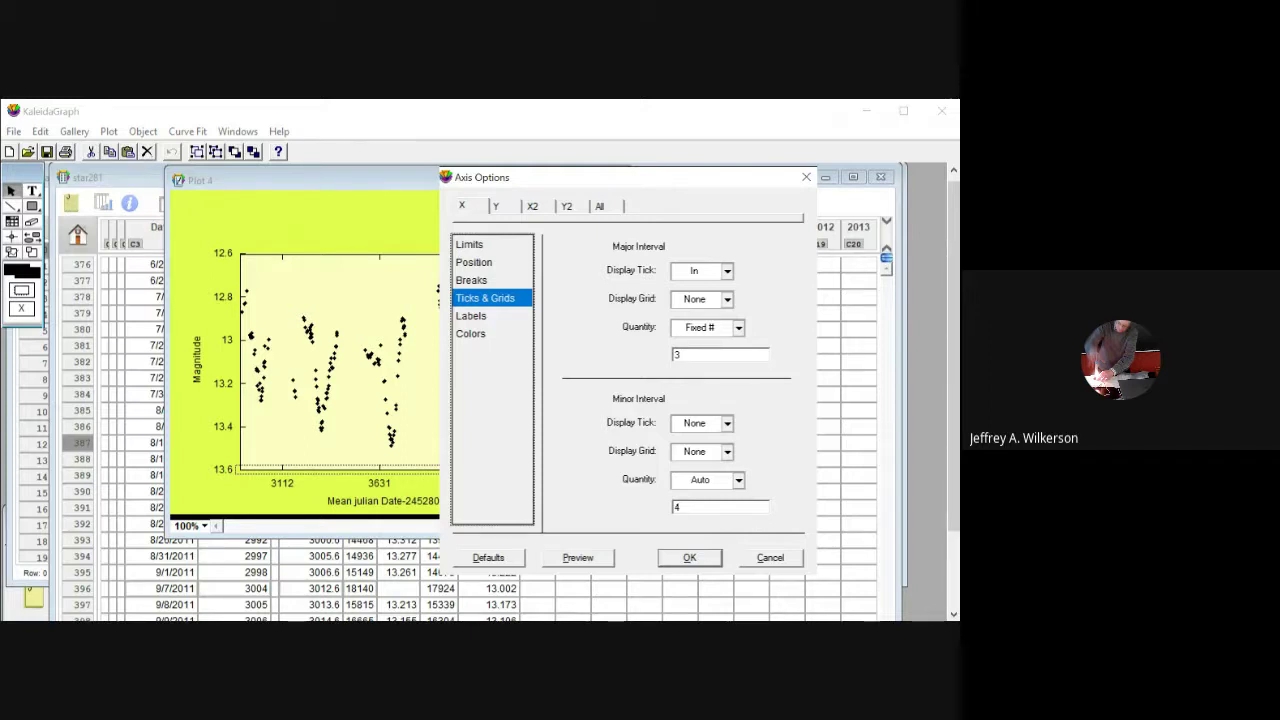
{"action": "left_click", "coordinate": [726, 424]}
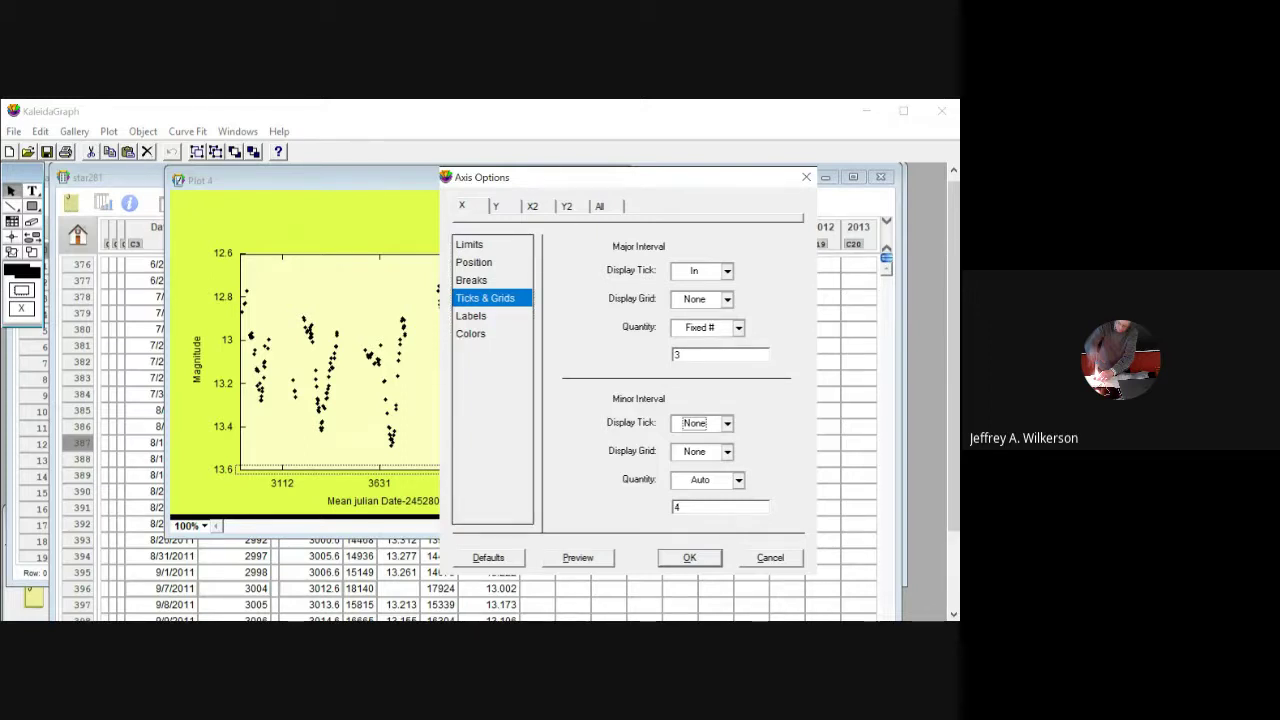
{"action": "left_click", "coordinate": [738, 328]}
{"action": "left_click", "coordinate": [706, 343]}
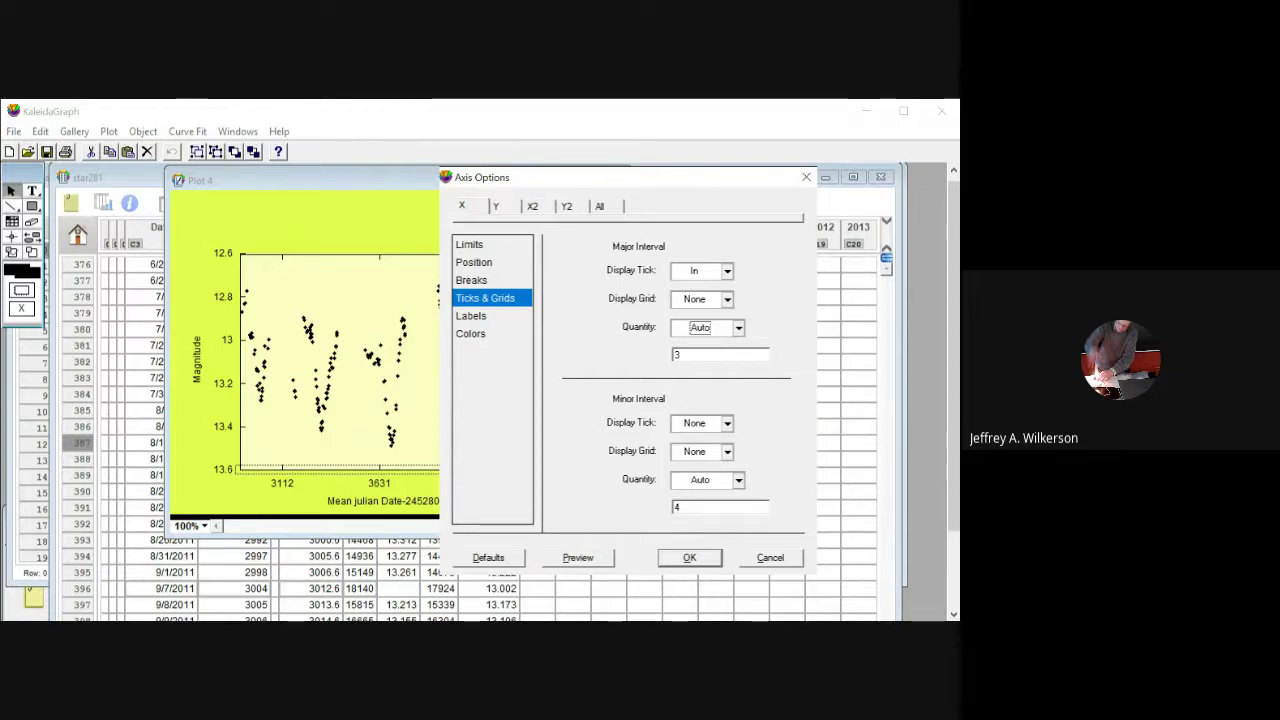
{"action": "left_click", "coordinate": [727, 424]}
{"action": "key", "text": "Down"}
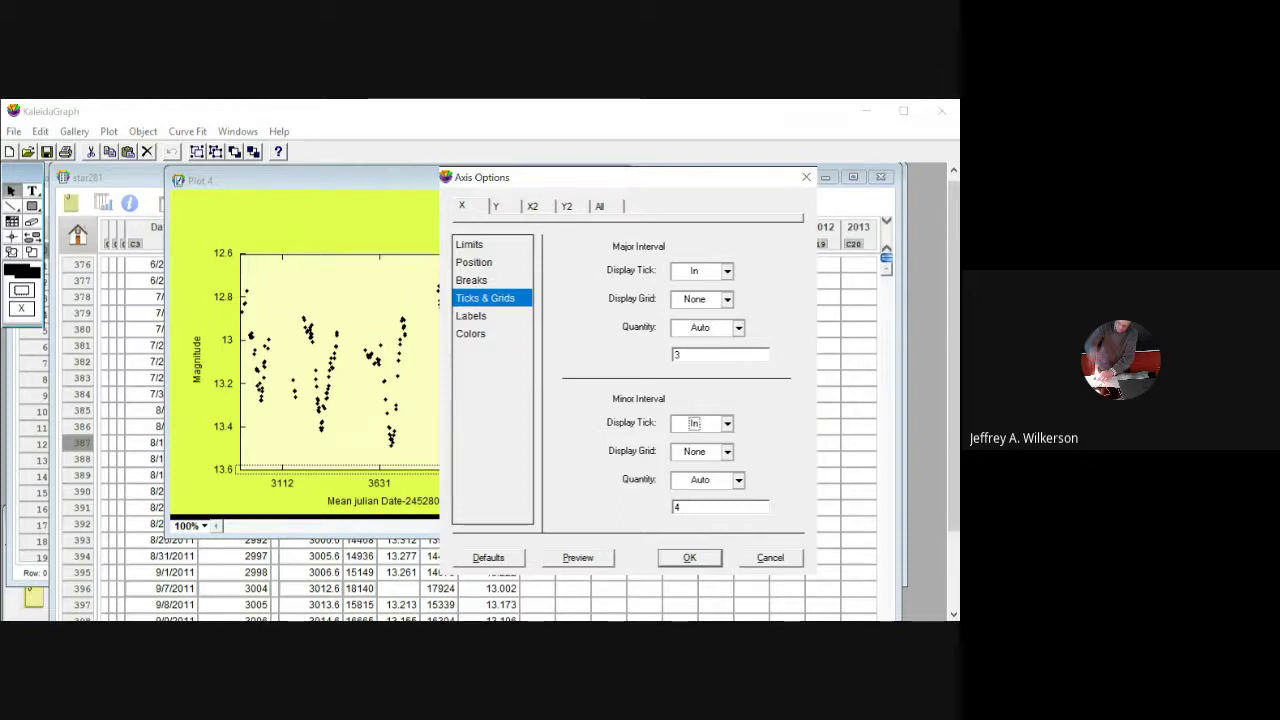
{"action": "left_click", "coordinate": [689, 557]}
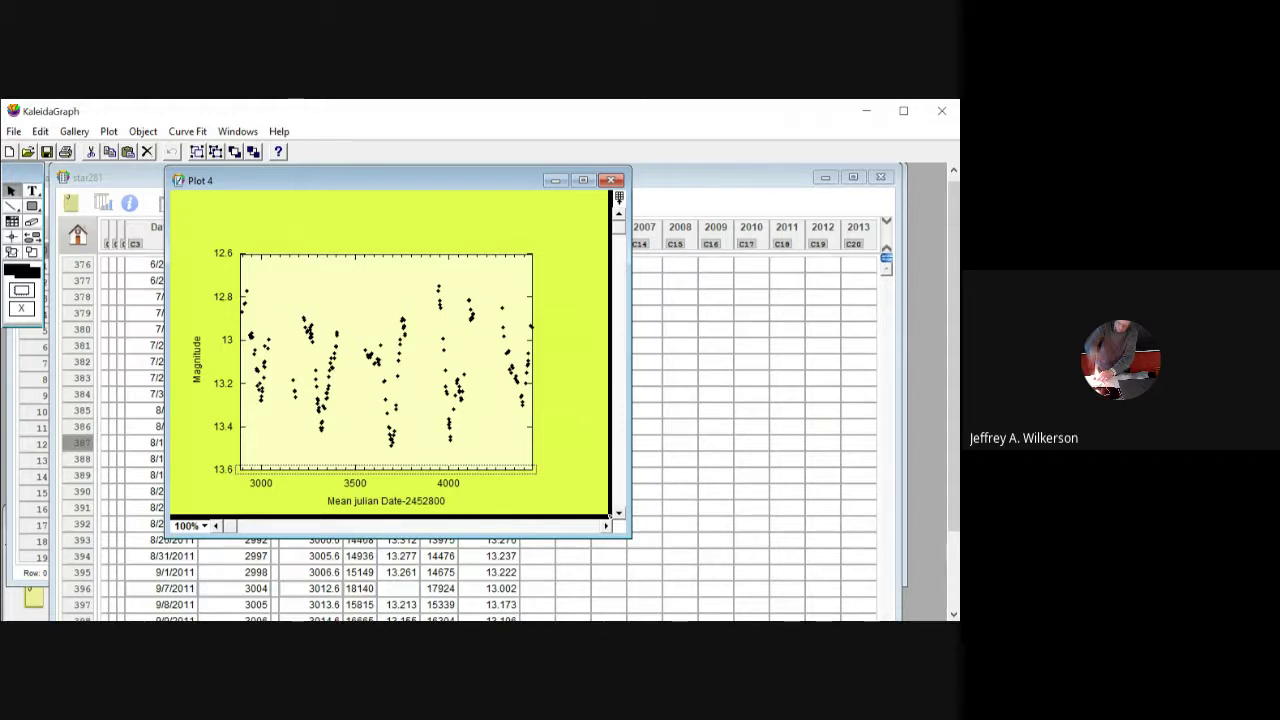
Step: Set the X axis minor interval quantity to Fixed # with a value of 5 and deselect the axis
{"action": "double_click", "coordinate": [386, 469]}
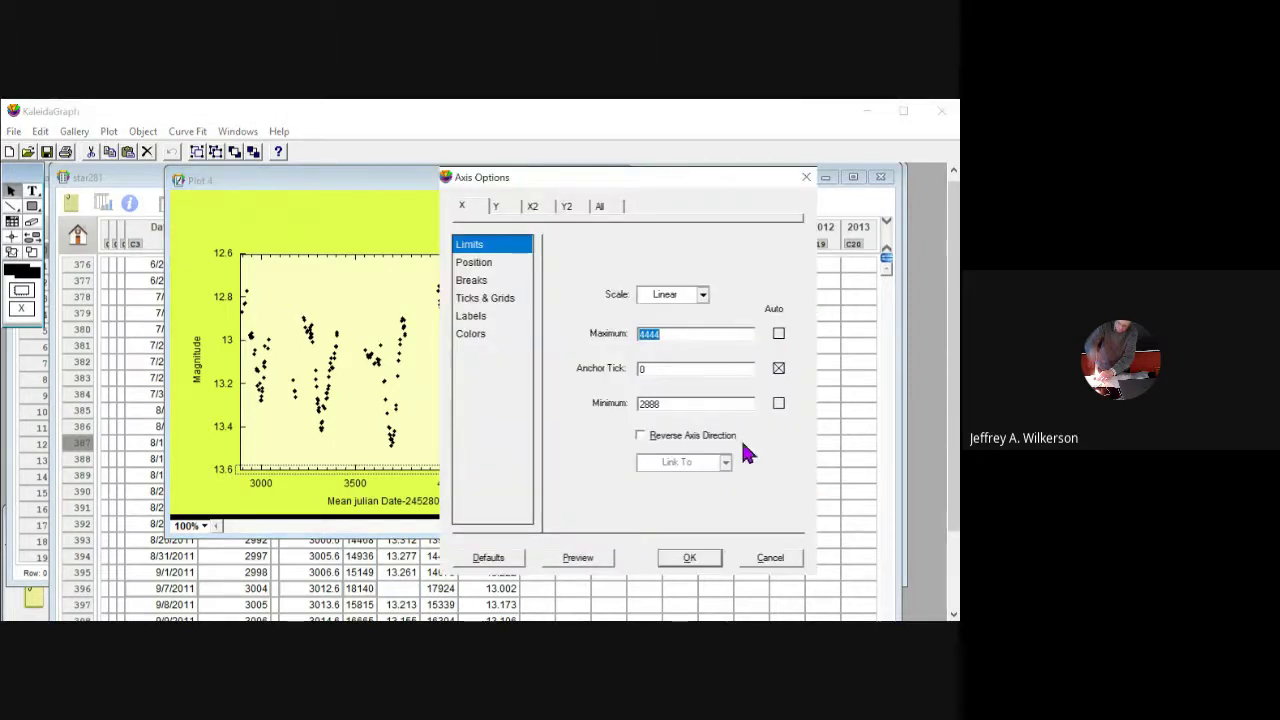
{"action": "left_click", "coordinate": [486, 298]}
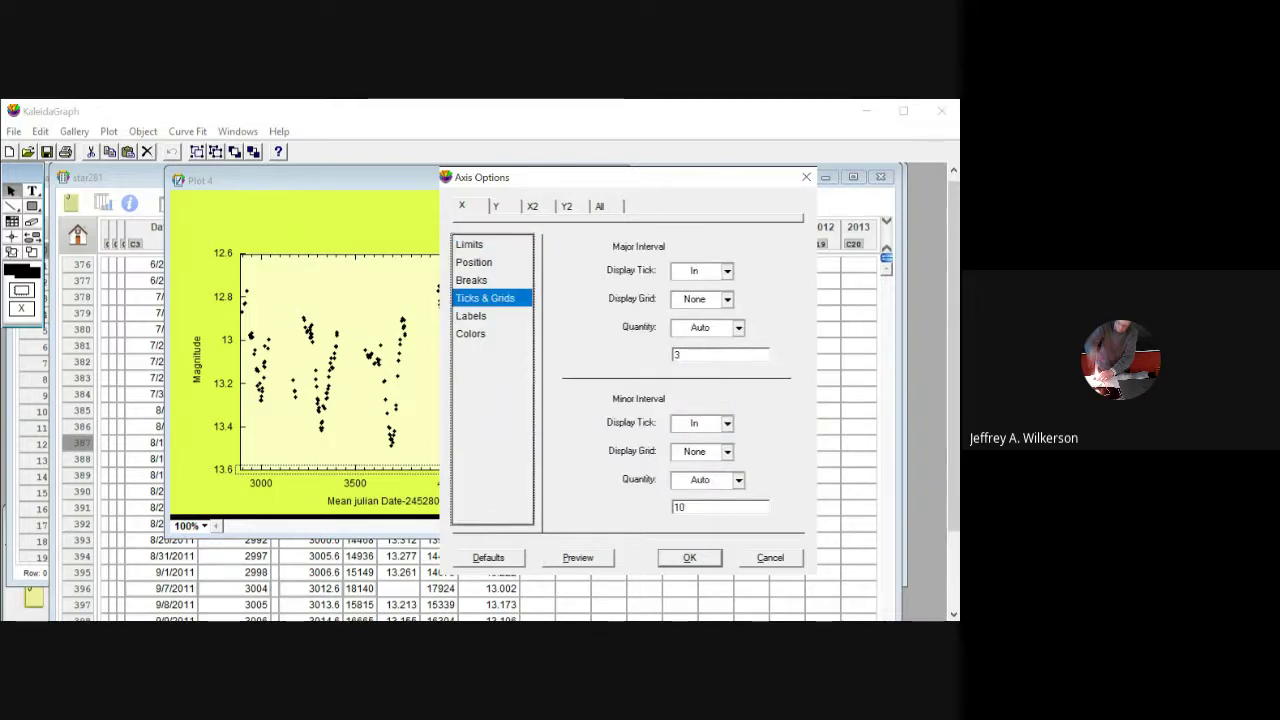
{"action": "double_click", "coordinate": [681, 507]}
{"action": "type", "text": "5"}
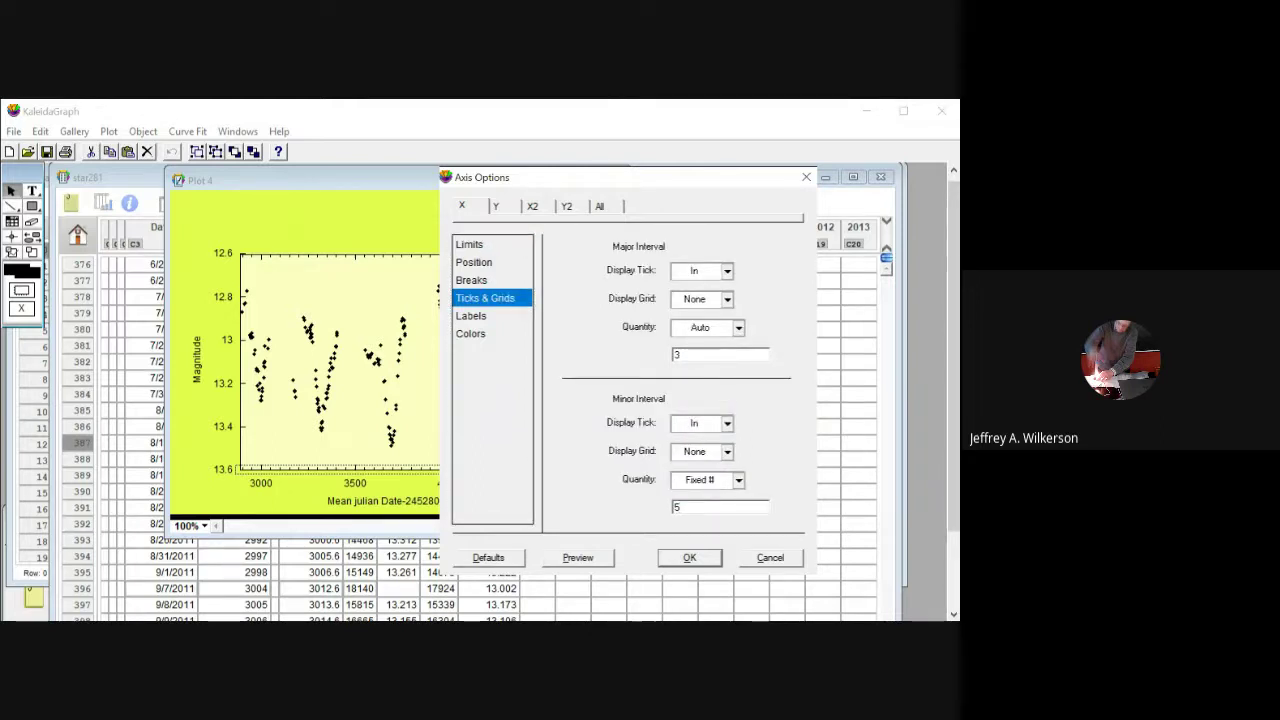
{"action": "key", "text": "Return"}
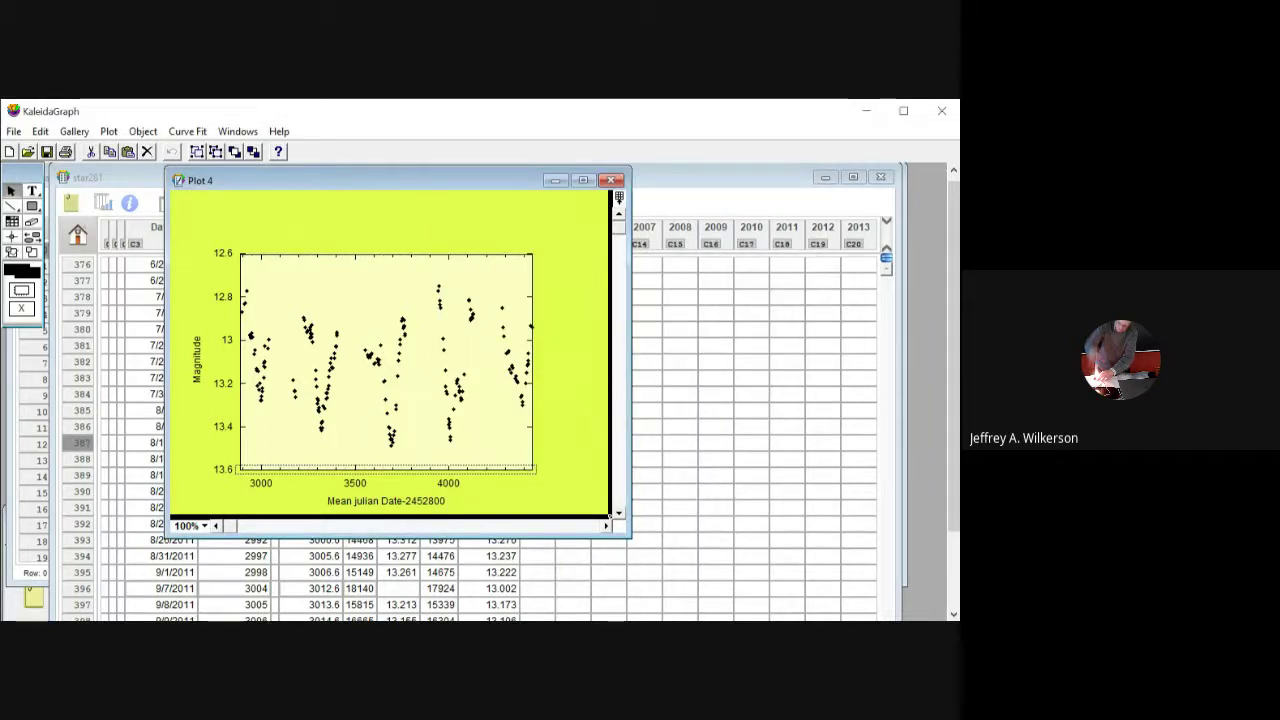
{"action": "key", "text": "Escape"}
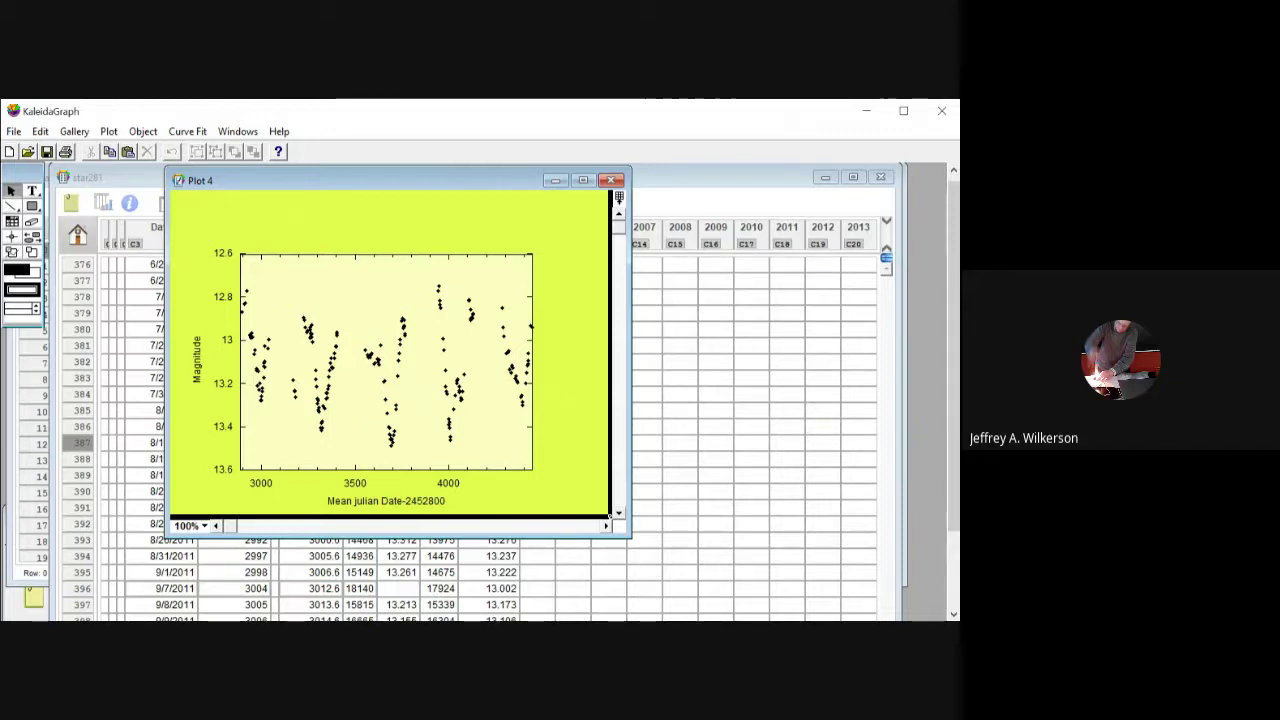
Step: Limit the X axis to a maximum of 3800 and a minimum of 3500
{"action": "double_click", "coordinate": [390, 470]}
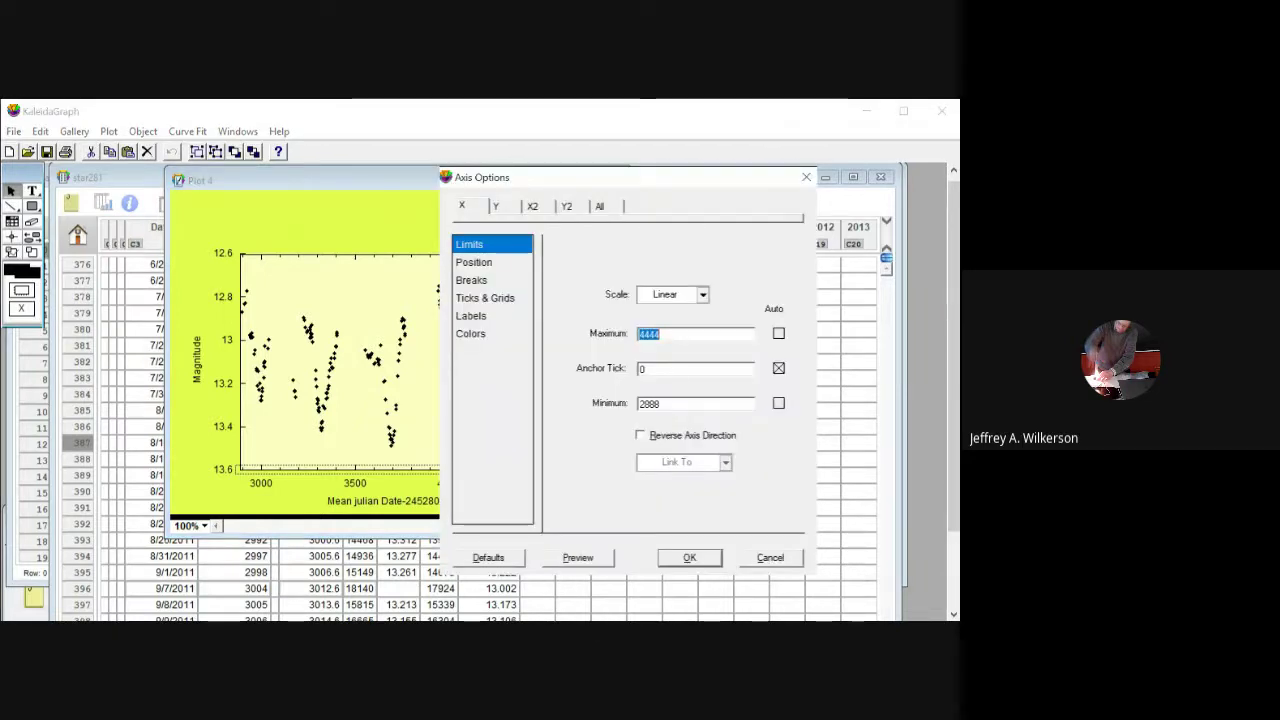
{"action": "type", "text": "3800"}
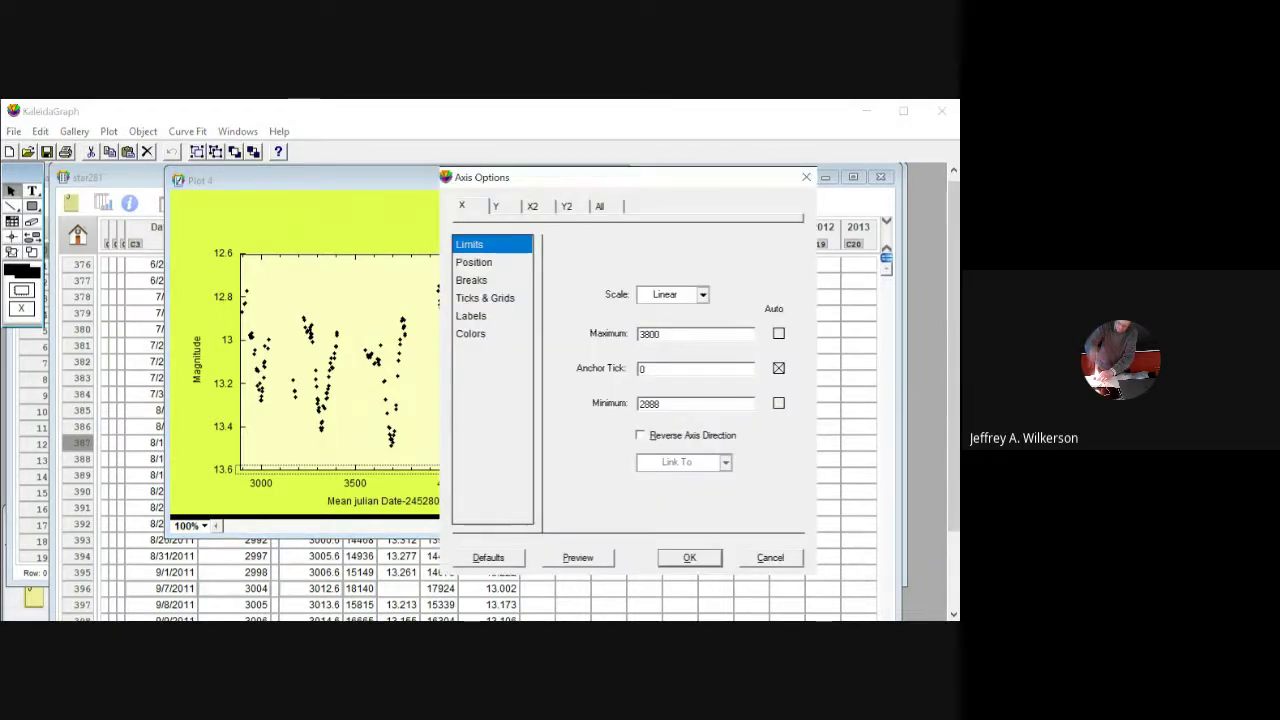
{"action": "key", "text": "Tab"}
{"action": "type", "text": "3500"}
{"action": "key", "text": "Return"}
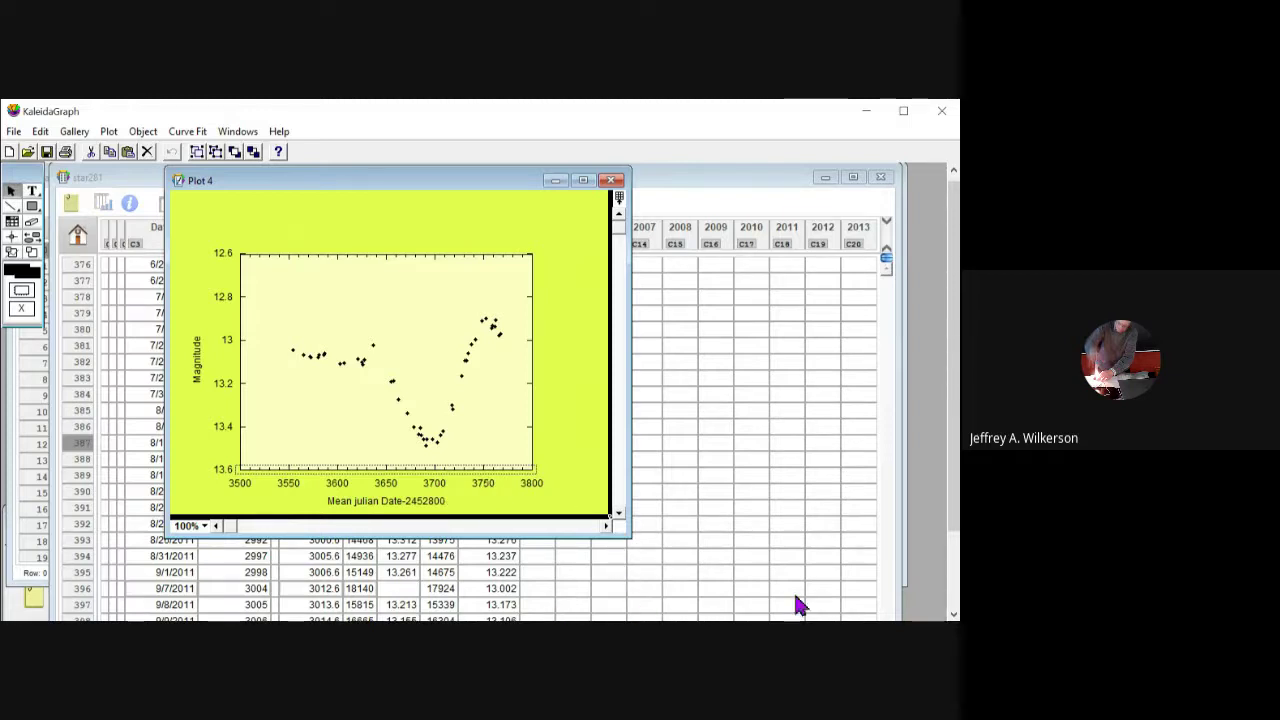
{"action": "left_click", "coordinate": [844, 562]}
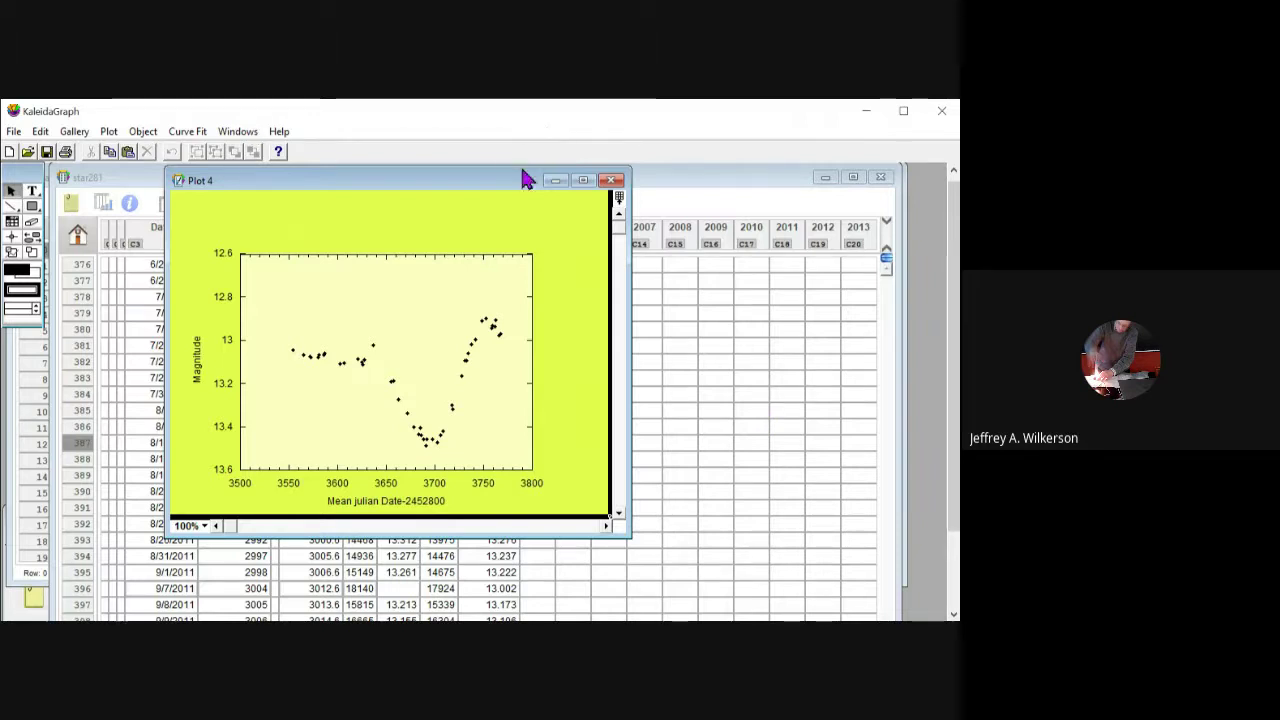
{"action": "key", "text": "alt+Tab"}
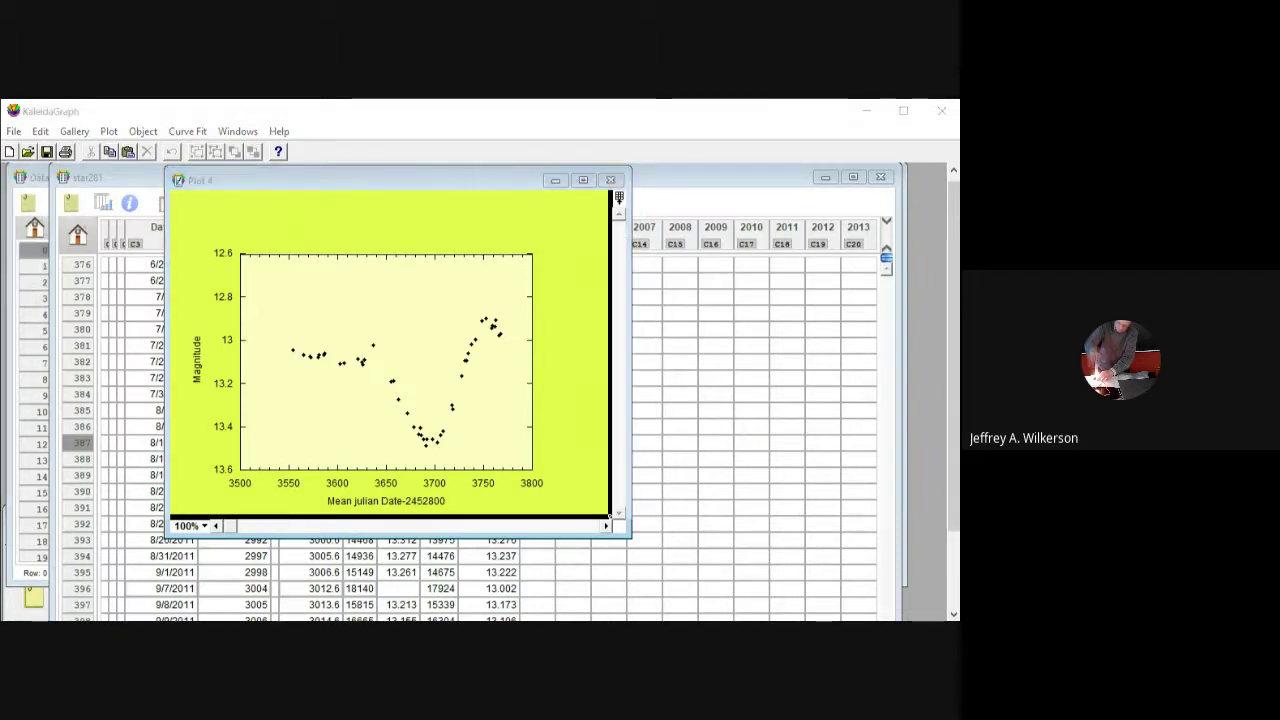